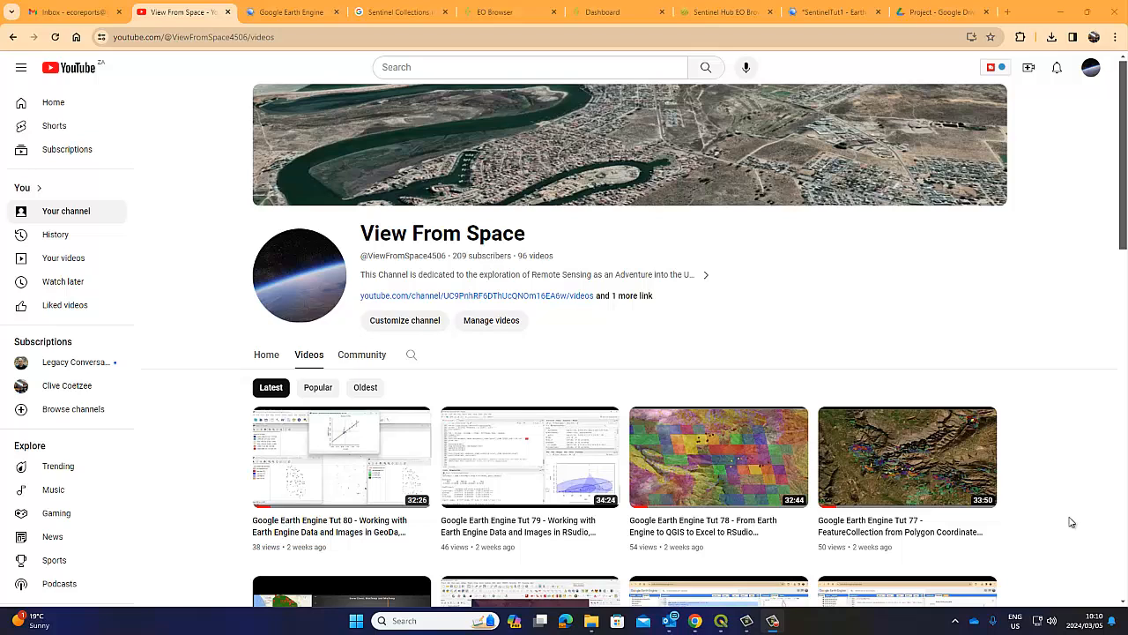
- View the Sentinel Hub account dashboard through the EO Browser web page's sign-in and return to that page
click(483, 10)
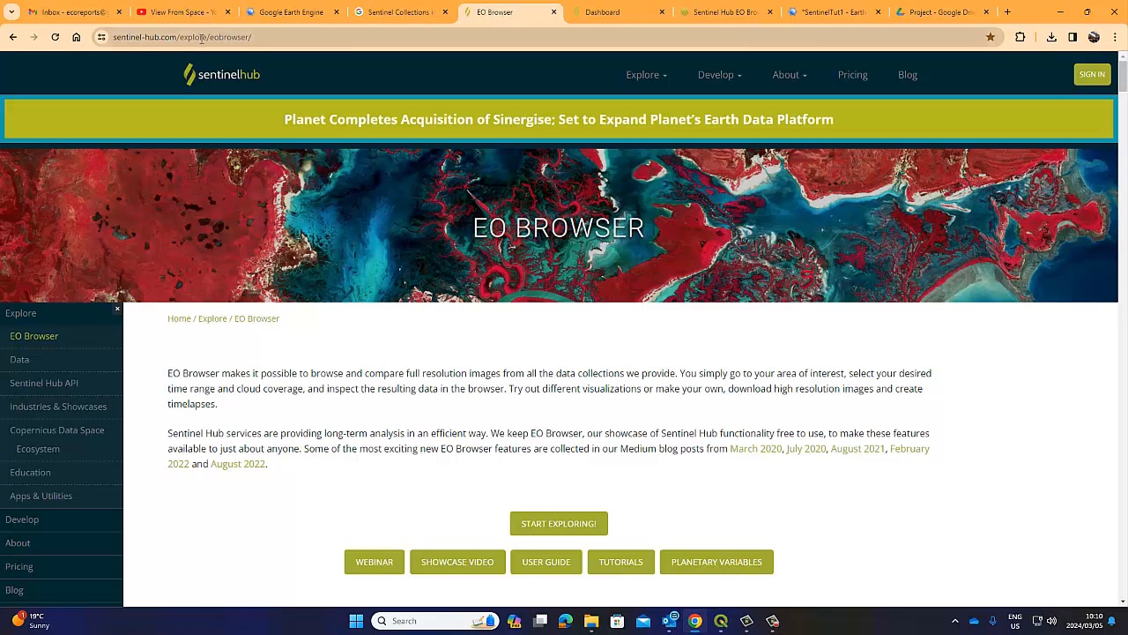
click(243, 38)
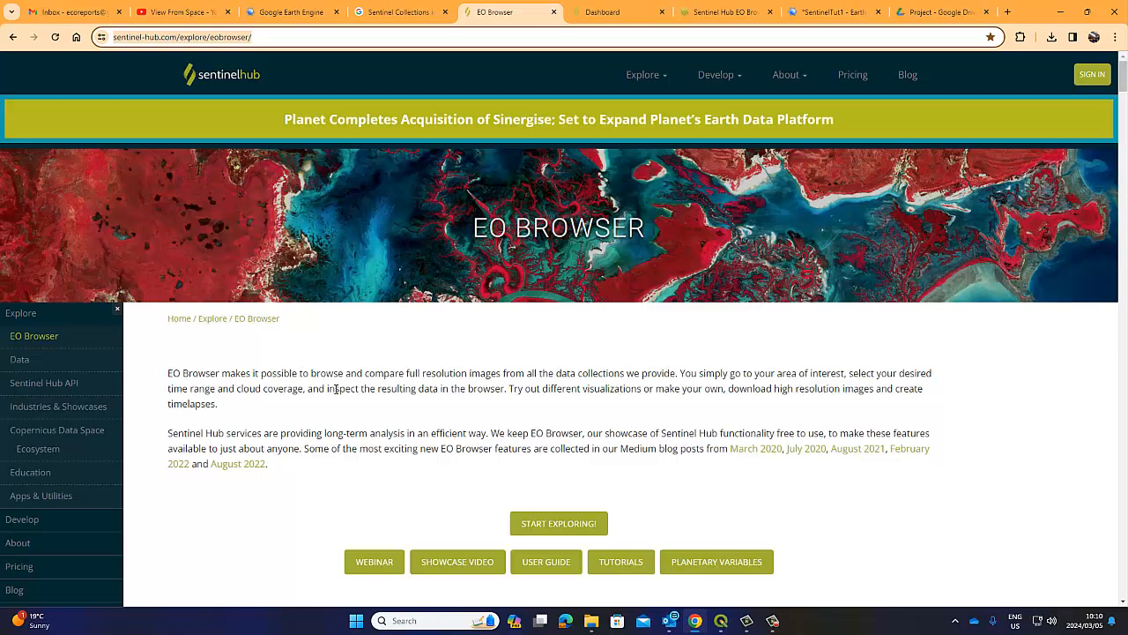
click(1087, 80)
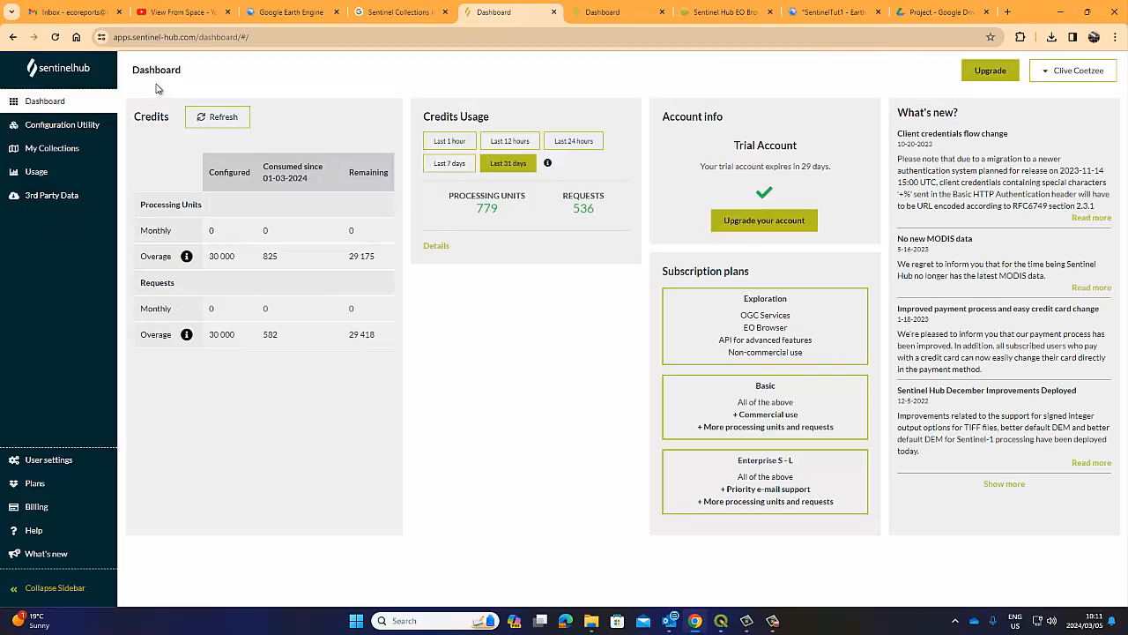
click(11, 39)
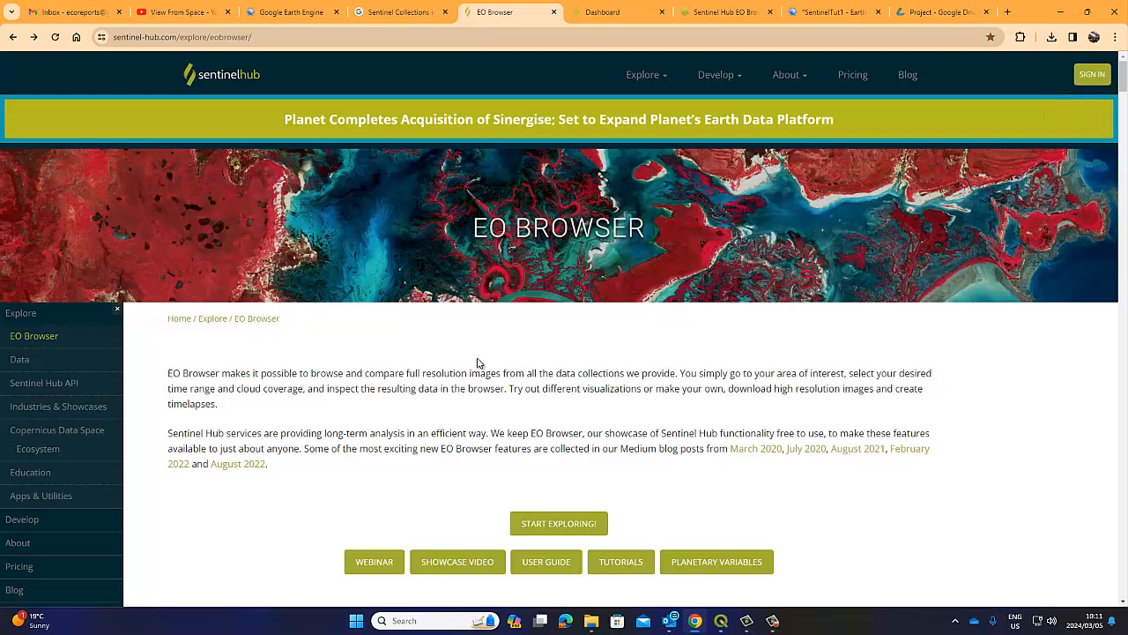
- Read through the EO Browser page's sections on exploring EO data and custom visualization
scroll(460, 360, down, 5)
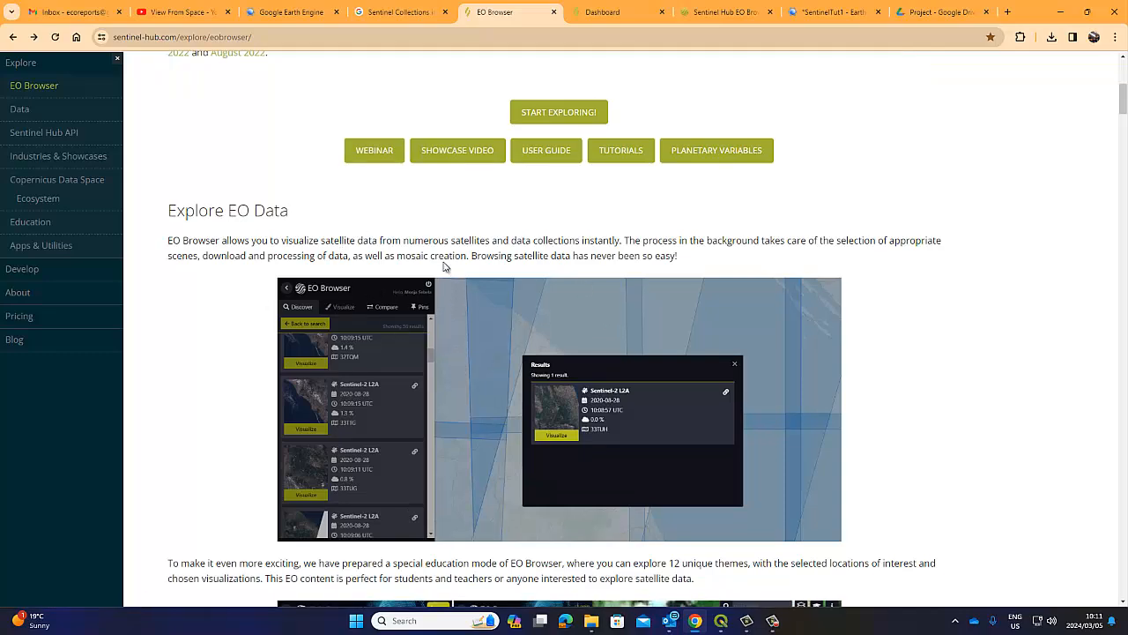
scroll(350, 393, down, 3)
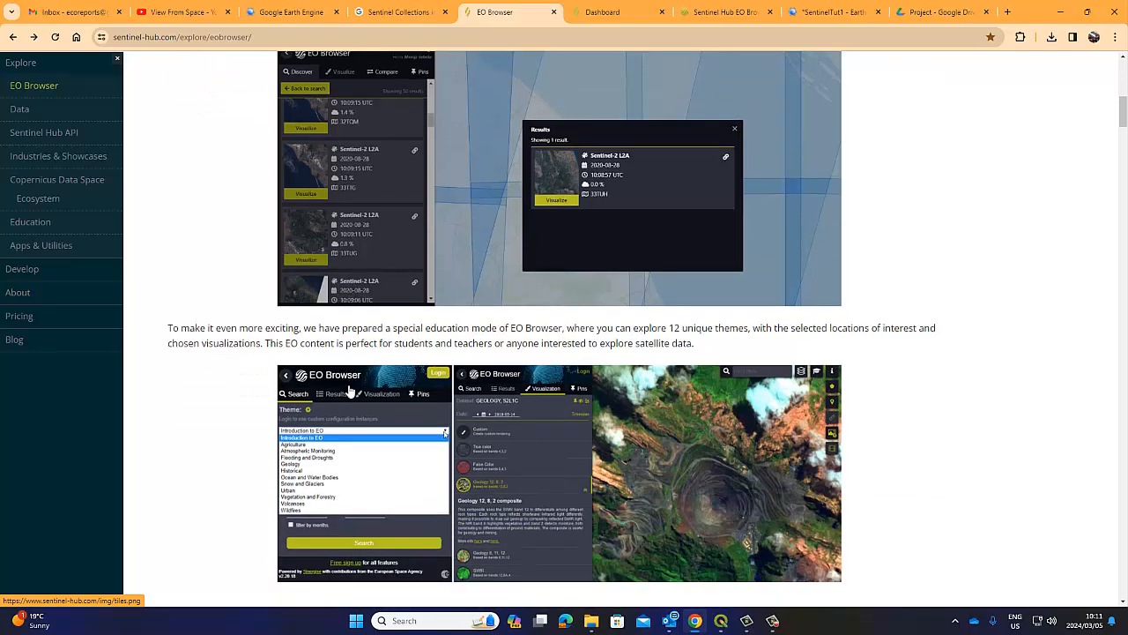
scroll(515, 143, down, 1)
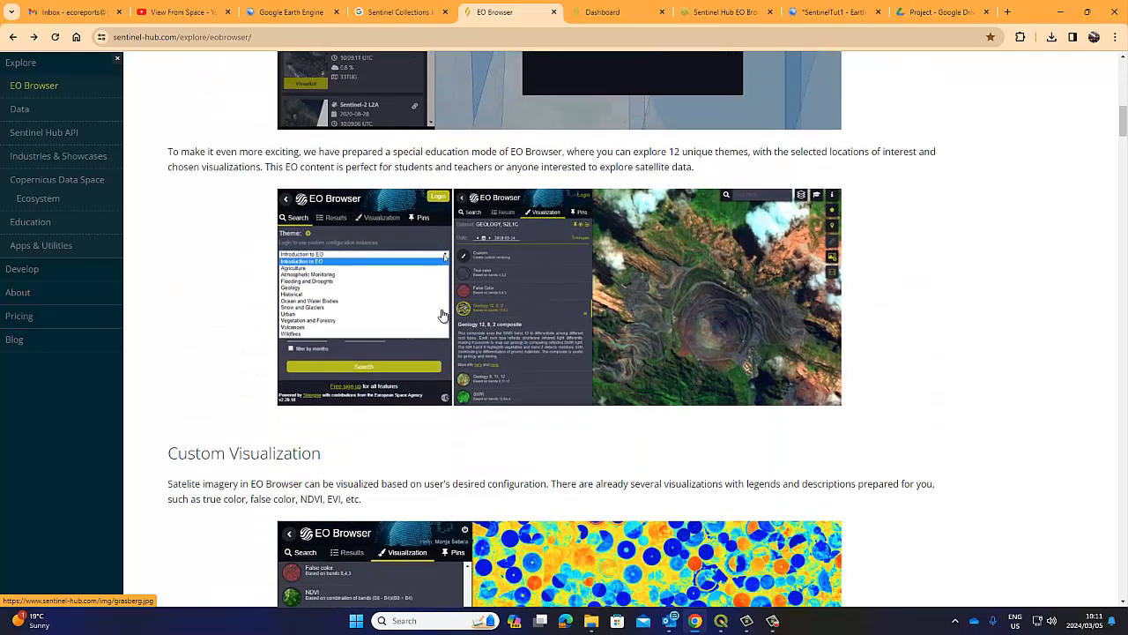
scroll(503, 369, down, 2)
scroll(507, 377, down, 1)
scroll(502, 374, down, 5)
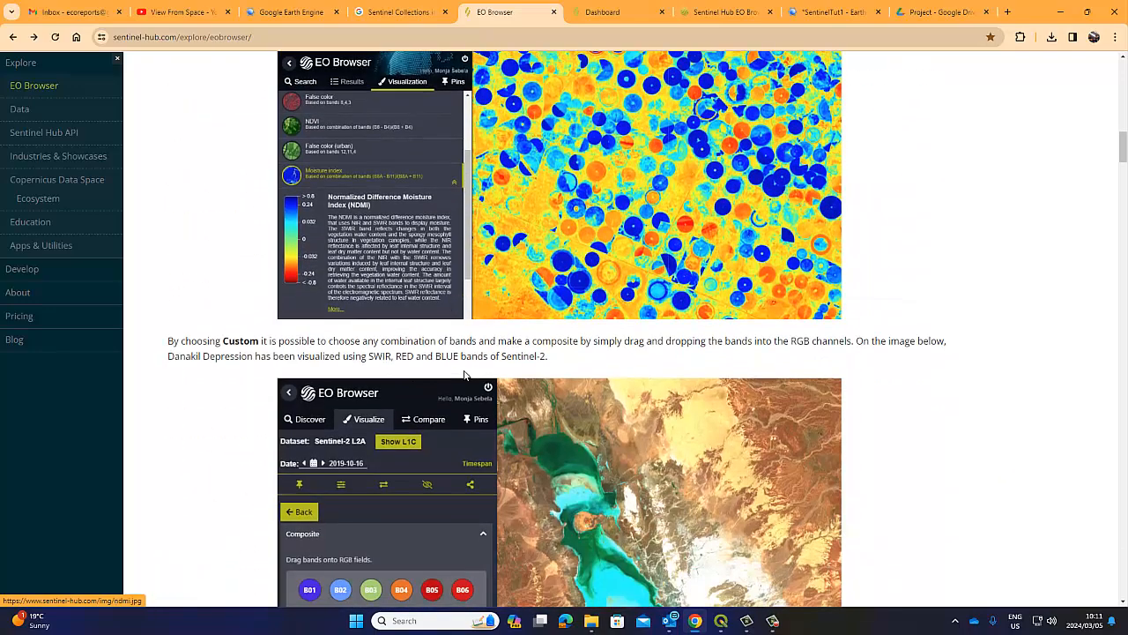
scroll(500, 369, down, 5)
drag(1123, 185, 1123, 58)
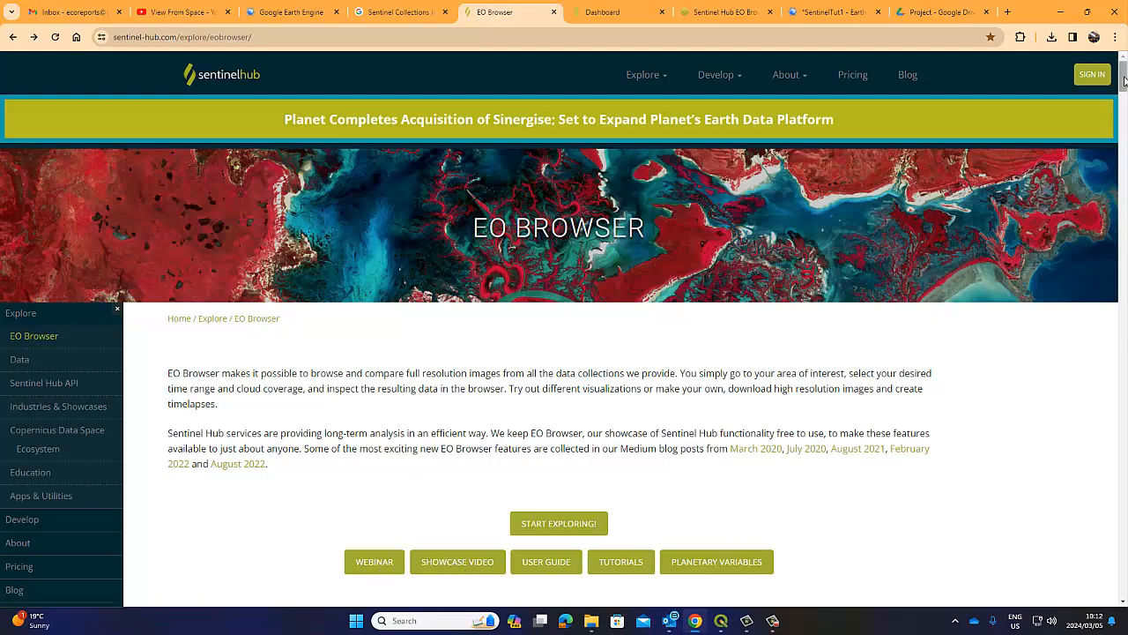
- Launch EO Browser from the page's License section and place the Dashboard tab directly after the EO Browser information page's tab
drag(1124, 78, 1125, 583)
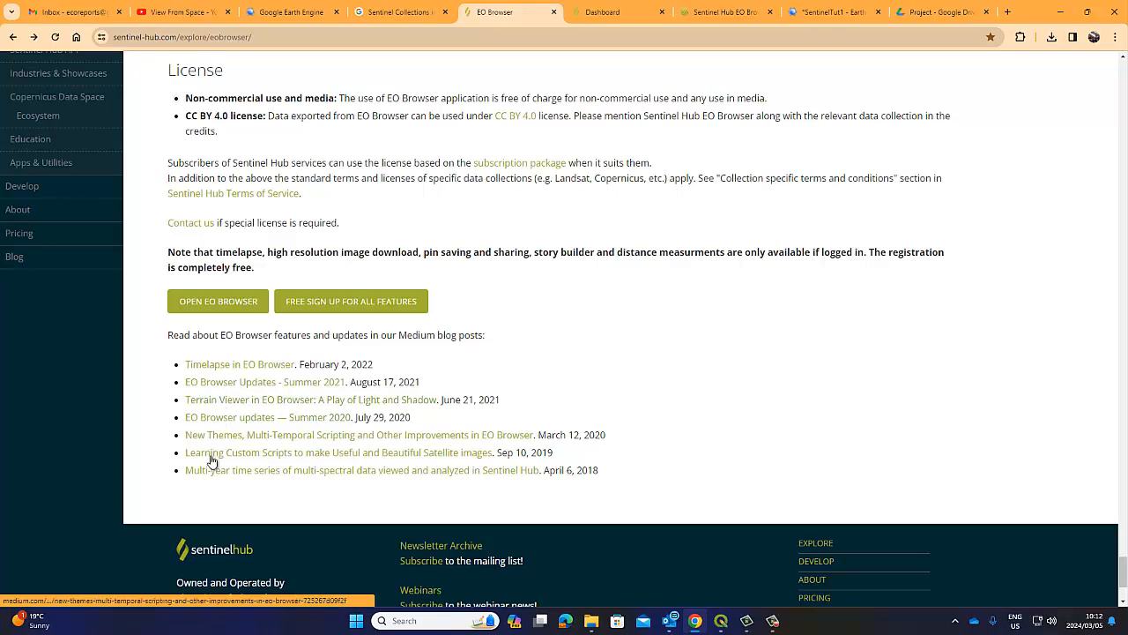
click(216, 304)
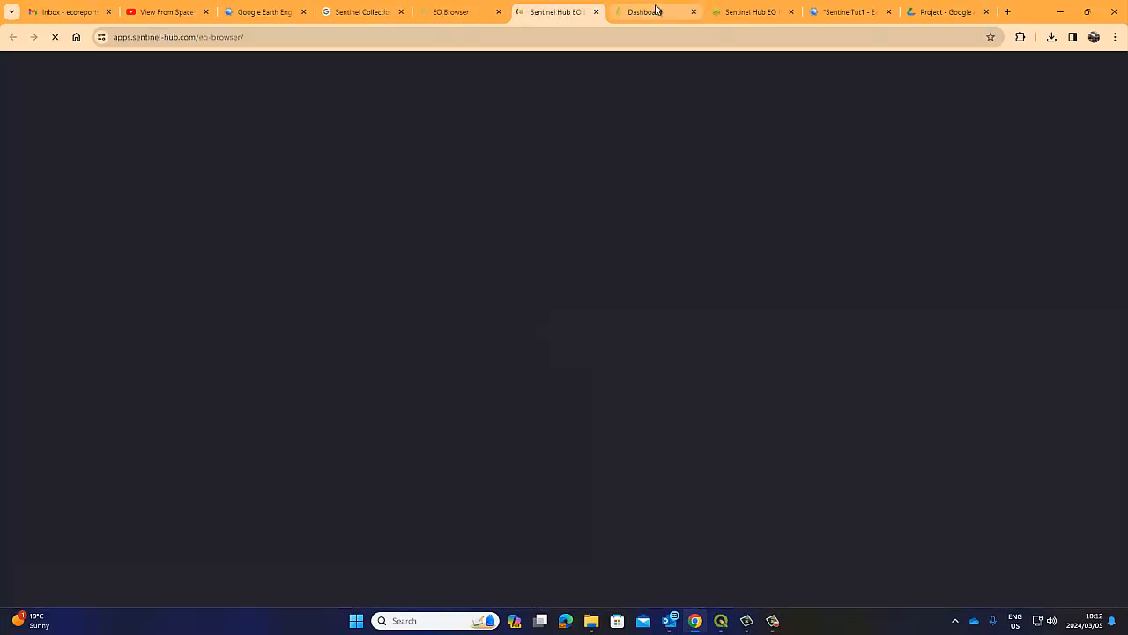
click(665, 13)
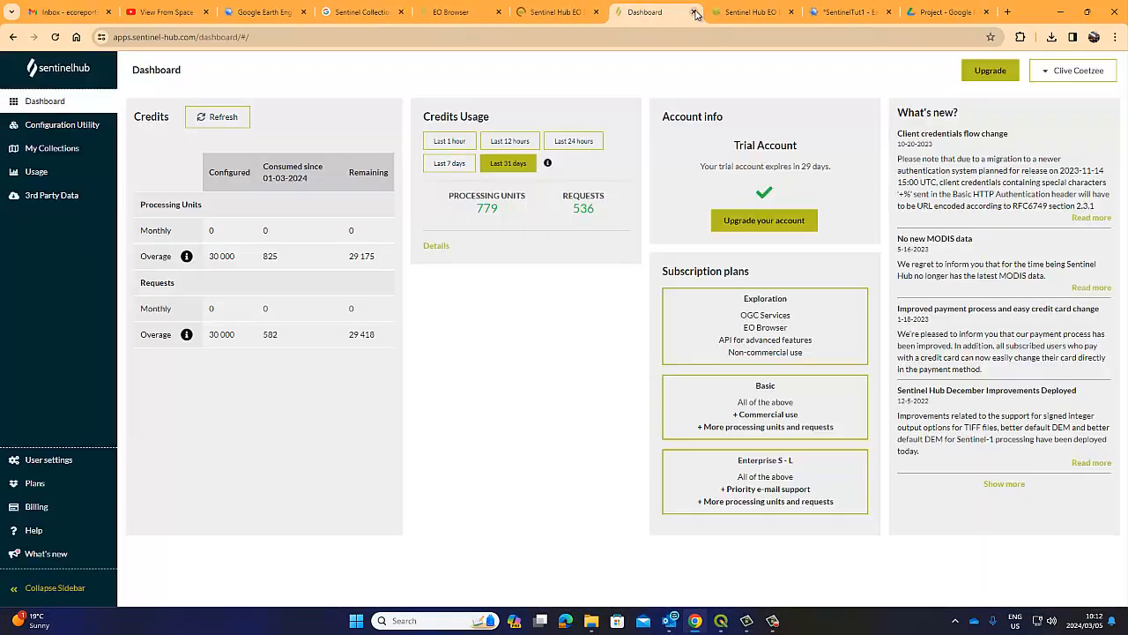
drag(657, 15, 555, 14)
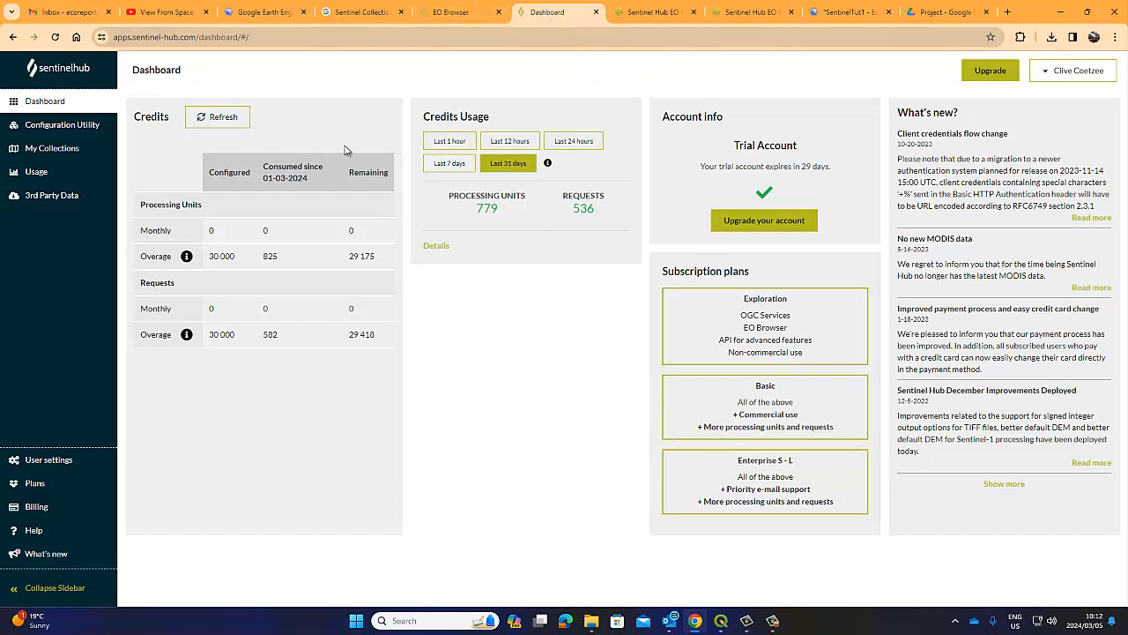
click(1058, 71)
- Revisit the beginning of the EO Browser information page and the account dashboard's credits overview
click(459, 12)
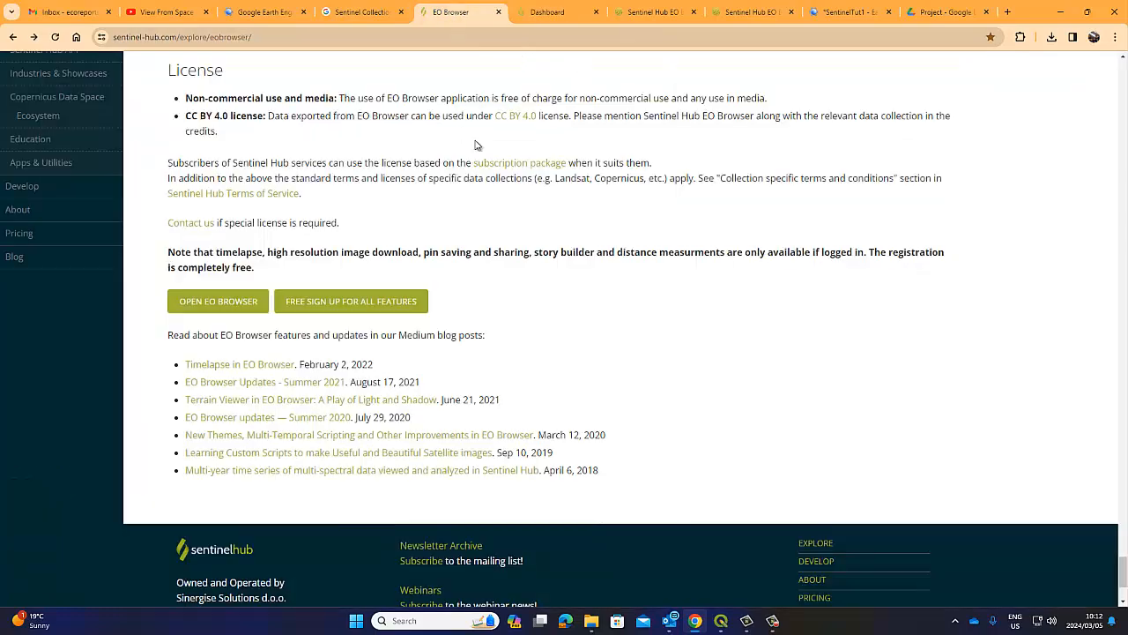
scroll(865, 255, up, 15)
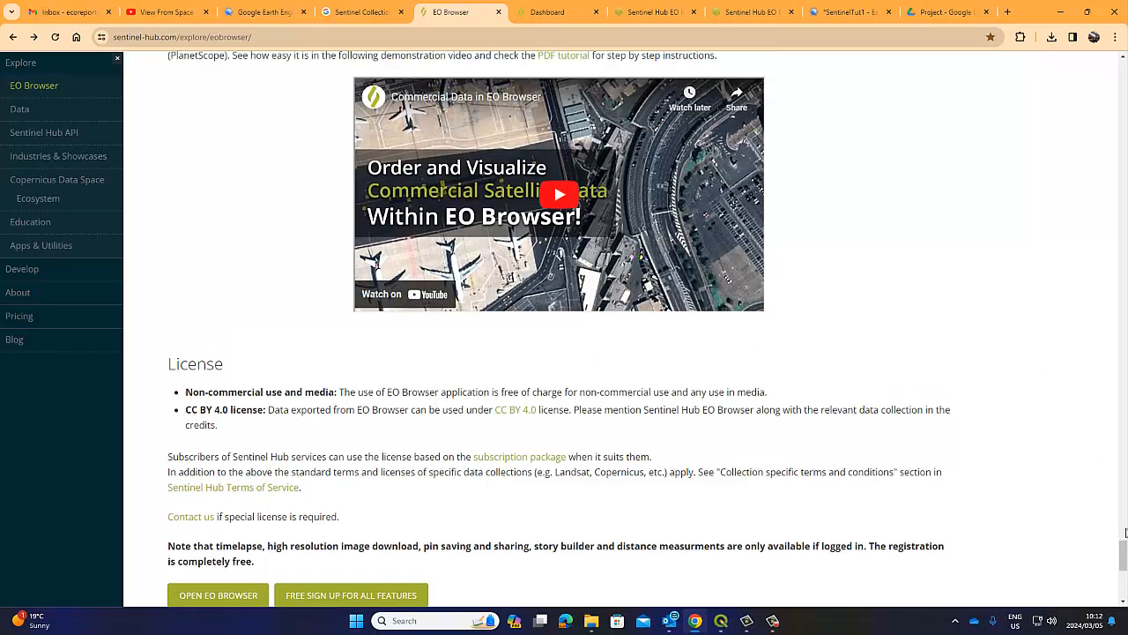
scroll(820, 155, up, 5)
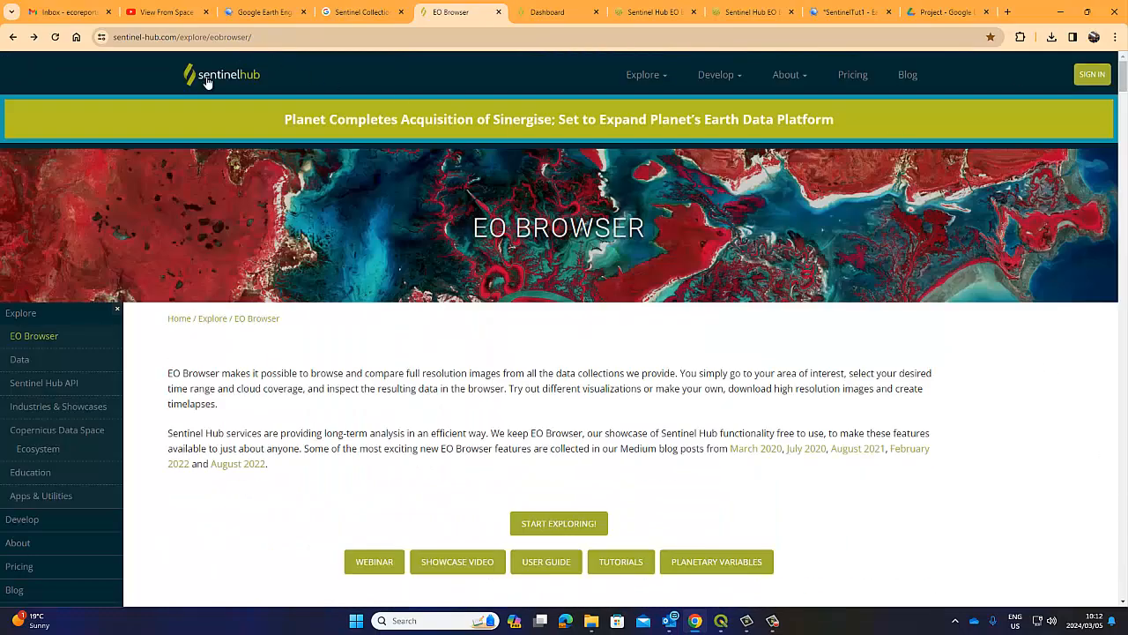
click(553, 9)
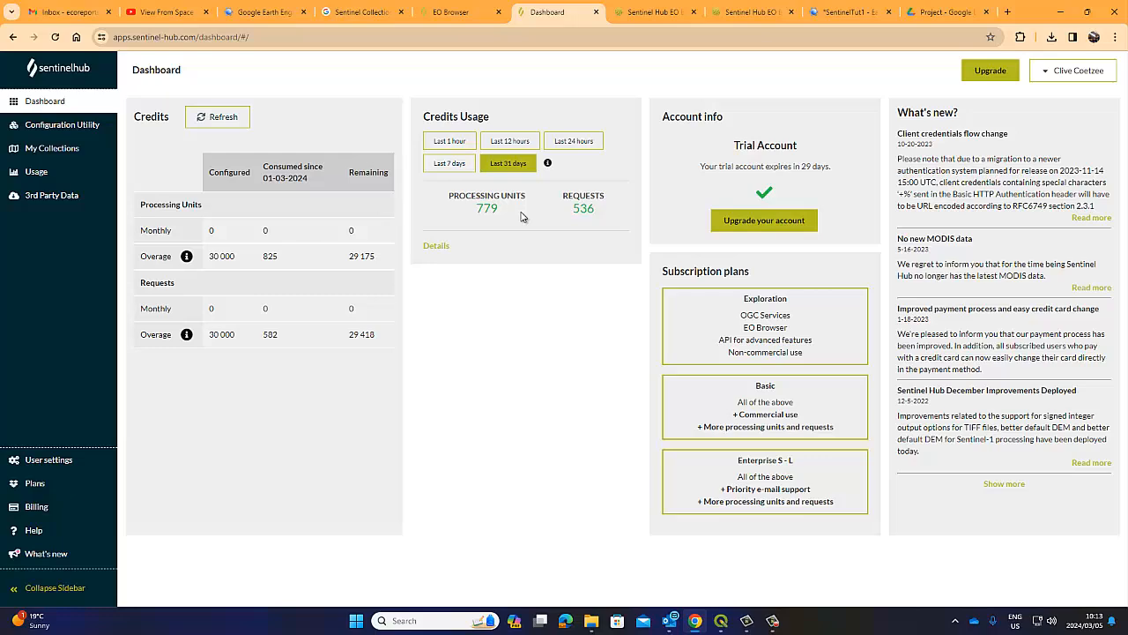
- Compare the two open EO Browser maps and close the older one showing the Kagiso area
click(659, 12)
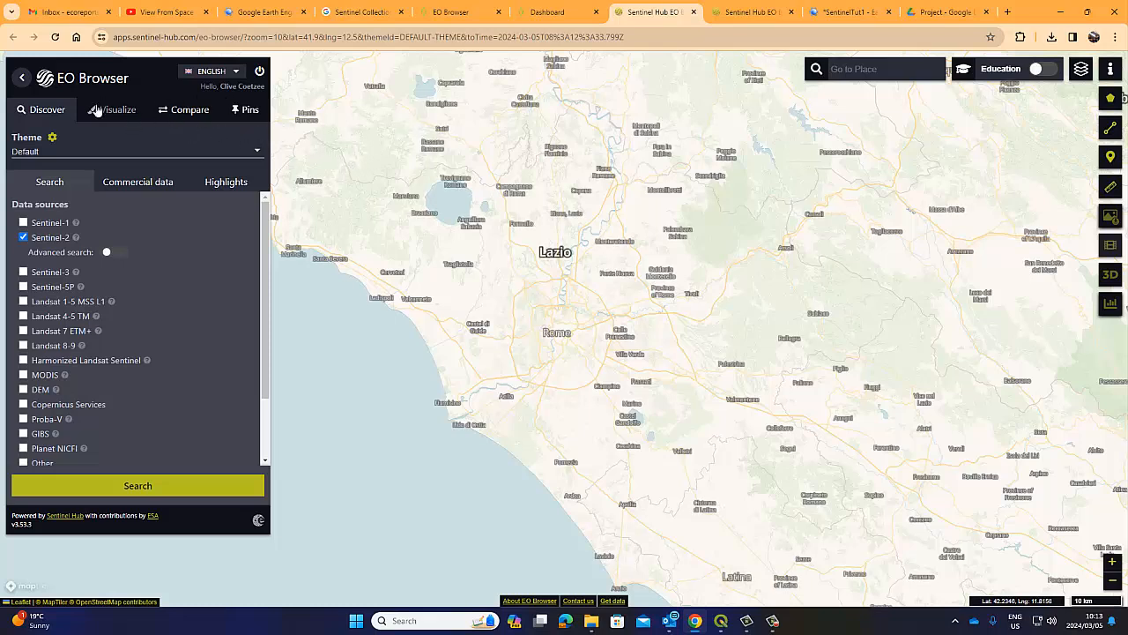
click(748, 14)
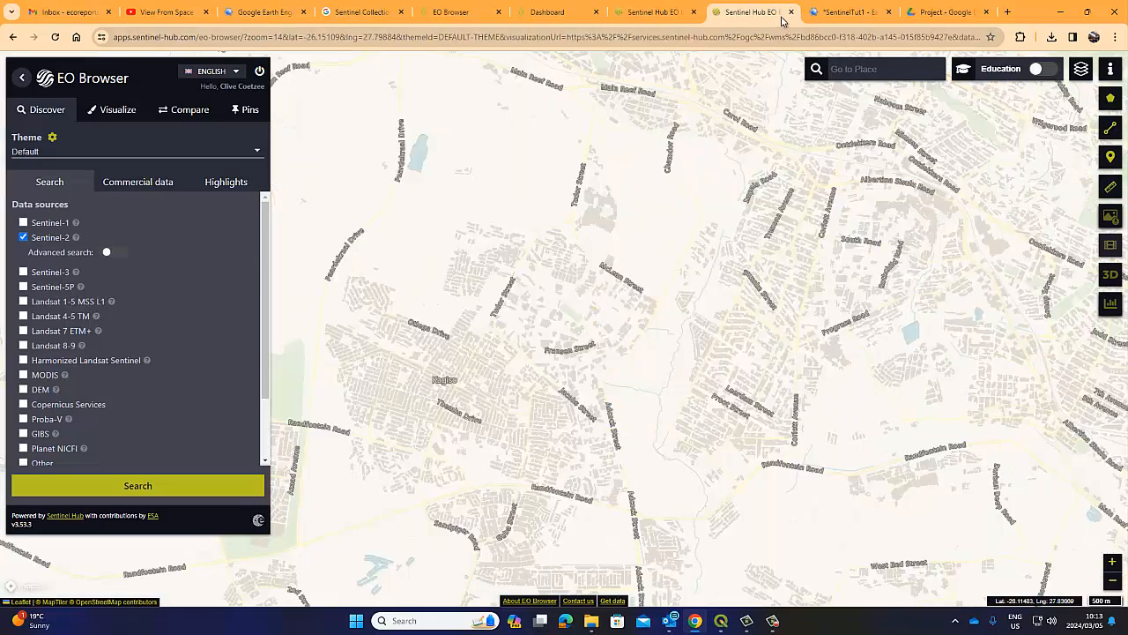
click(791, 13)
- Review the License section with the EO Browser launch link on the information page, and return to the EO Browser map
click(459, 13)
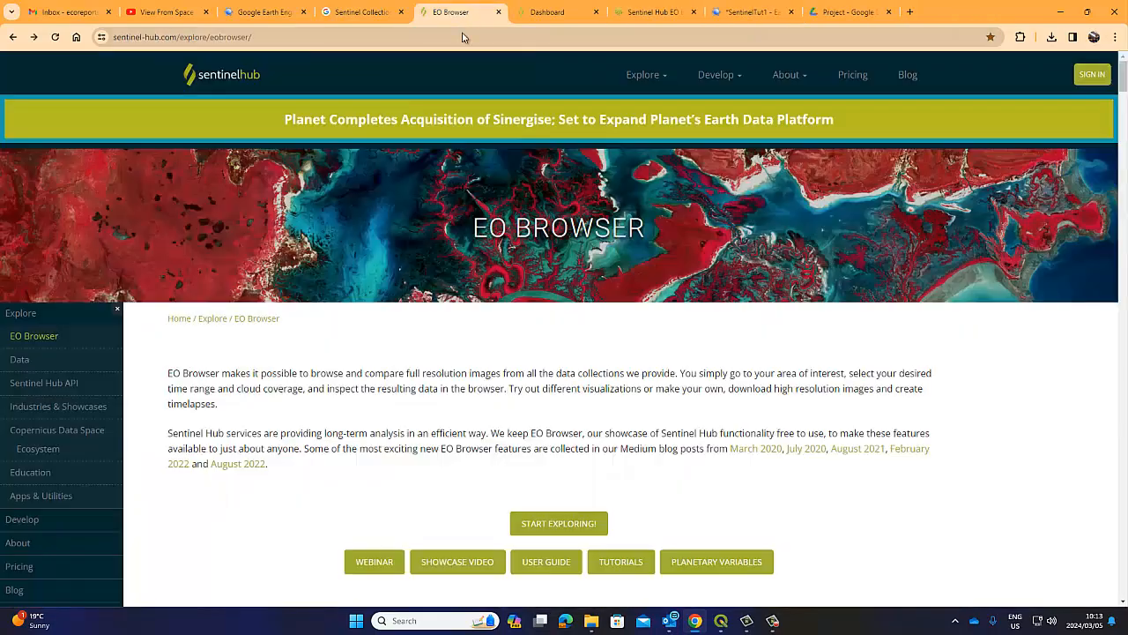
drag(1123, 78, 1122, 577)
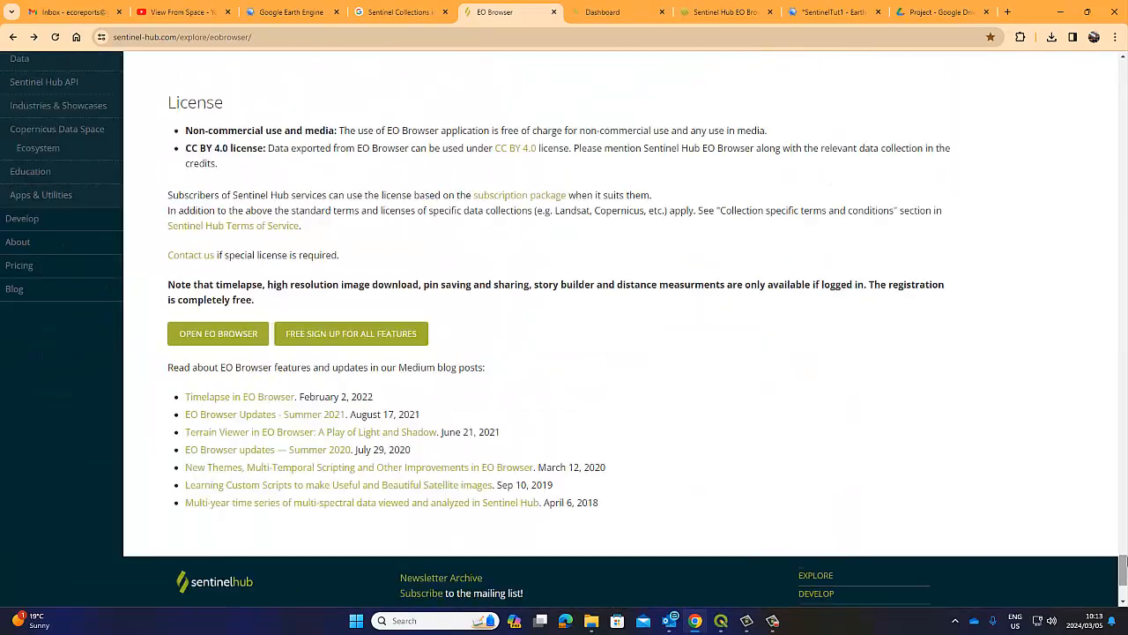
scroll(284, 252, up, 2)
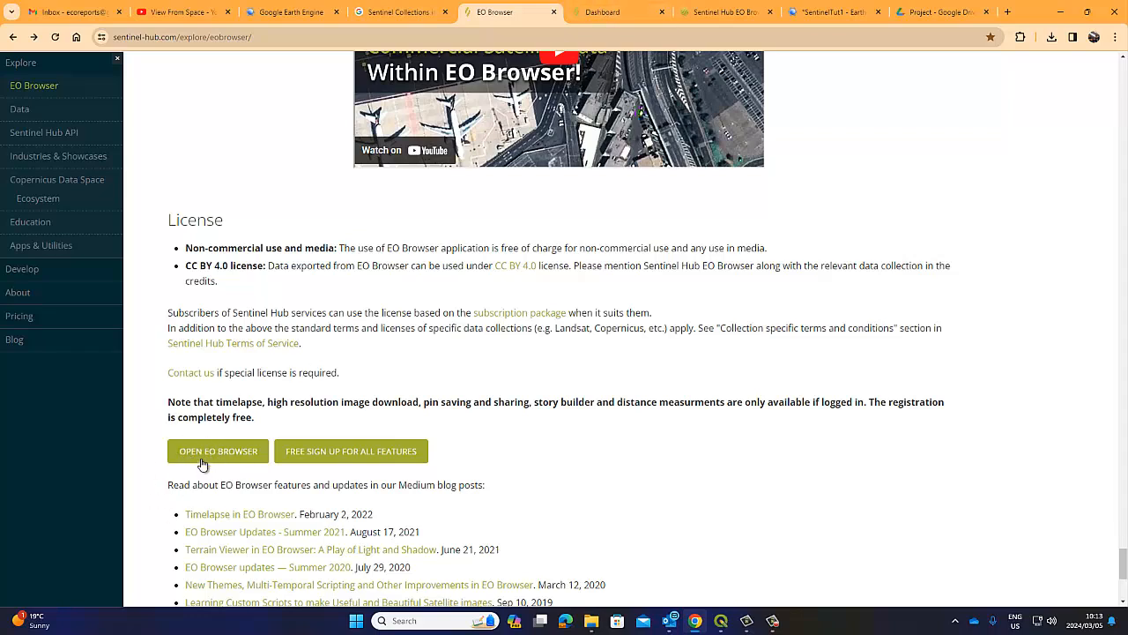
click(608, 12)
click(698, 12)
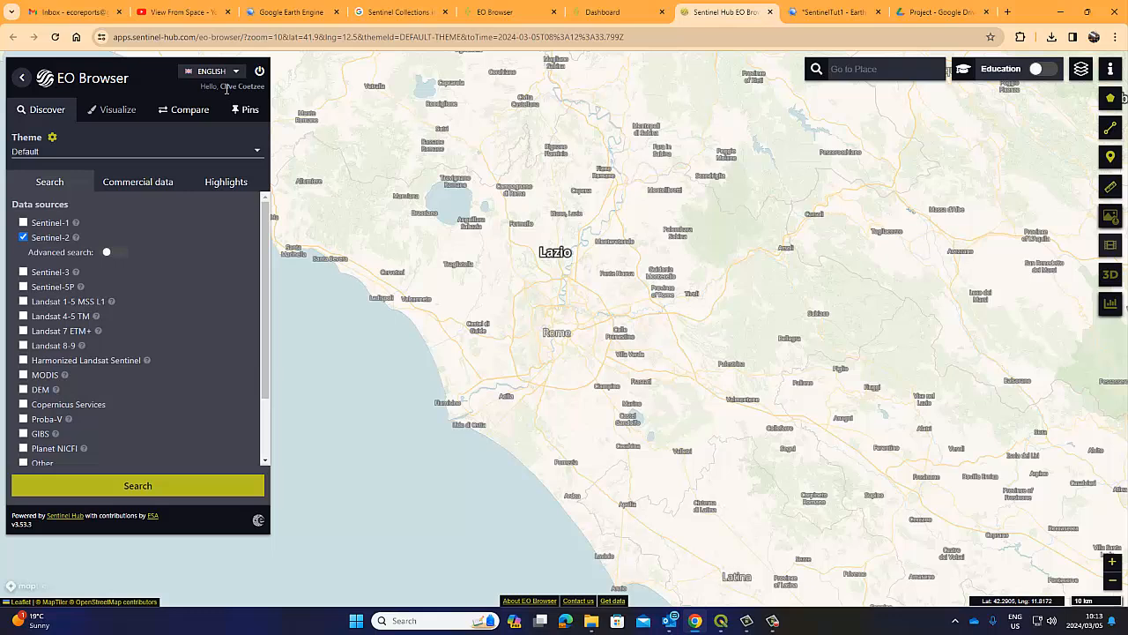
- Move the EO Browser map from Rome to South Africa's Western Cape coast, showing the area around Velddrif, Aurora and Elands Bay
drag(222, 87, 262, 89)
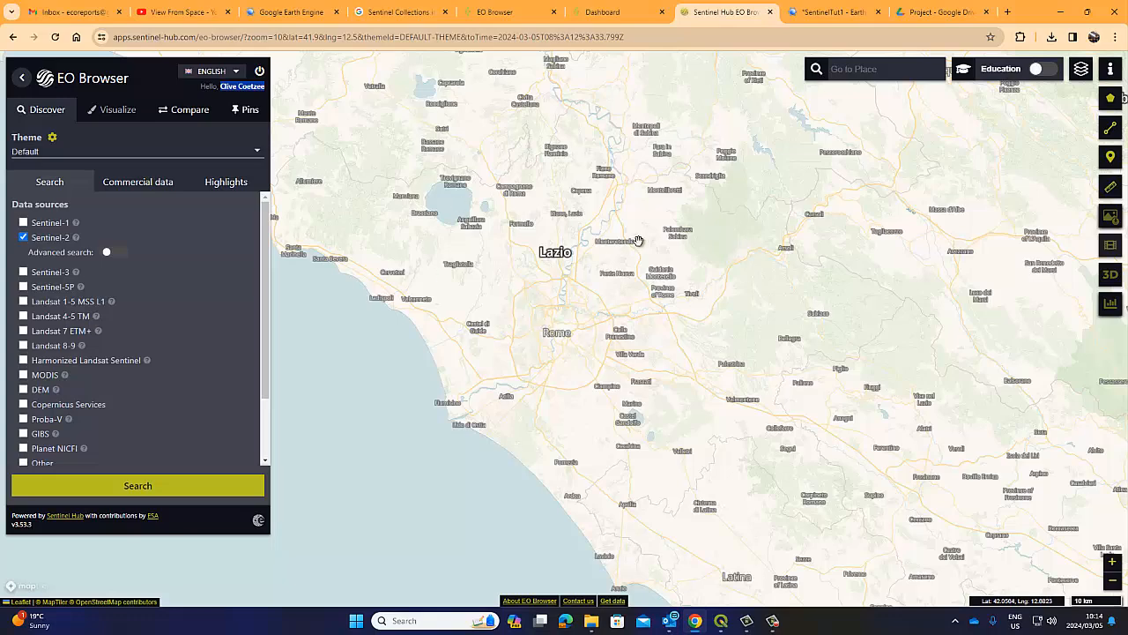
scroll(647, 229, down, 1)
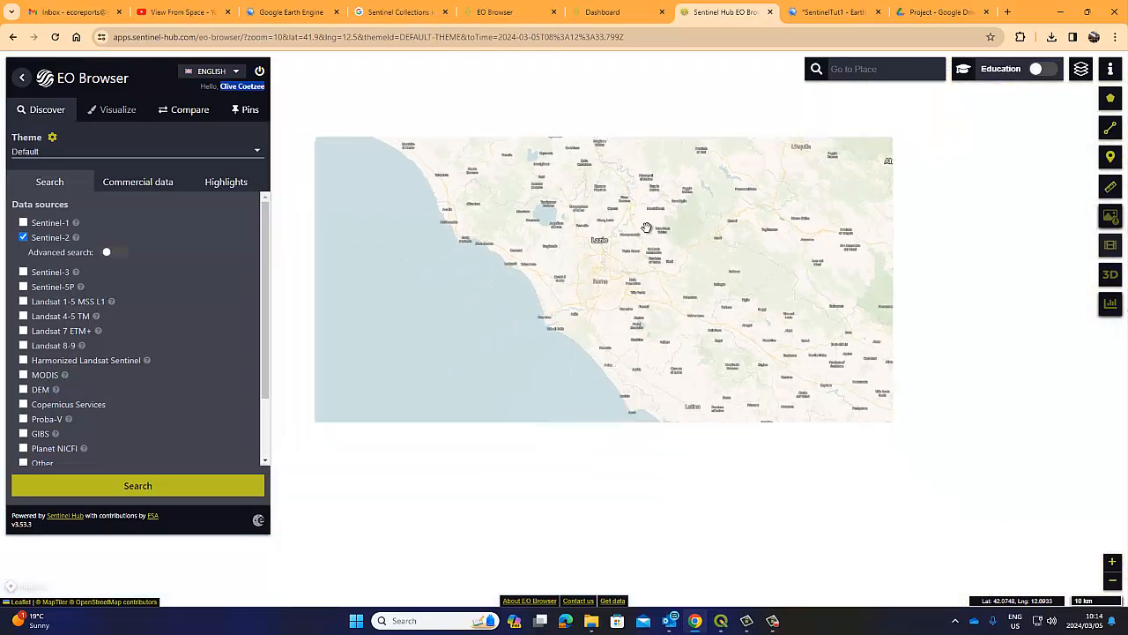
scroll(647, 229, down, 1)
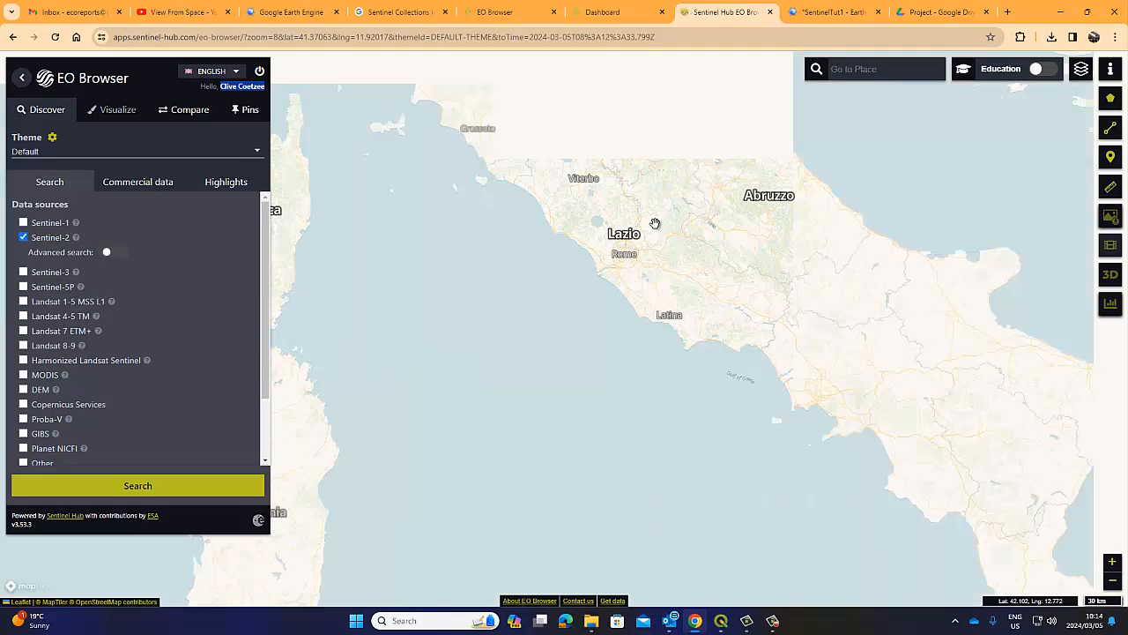
scroll(654, 229, down, 1)
scroll(653, 226, down, 1)
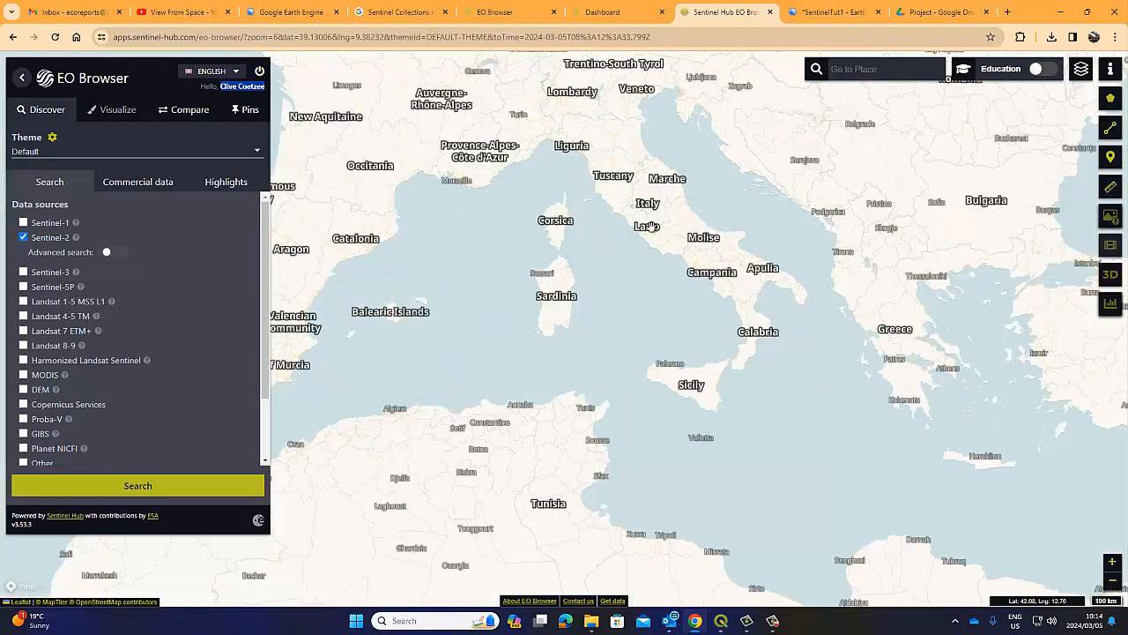
scroll(650, 226, down, 1)
scroll(649, 227, down, 1)
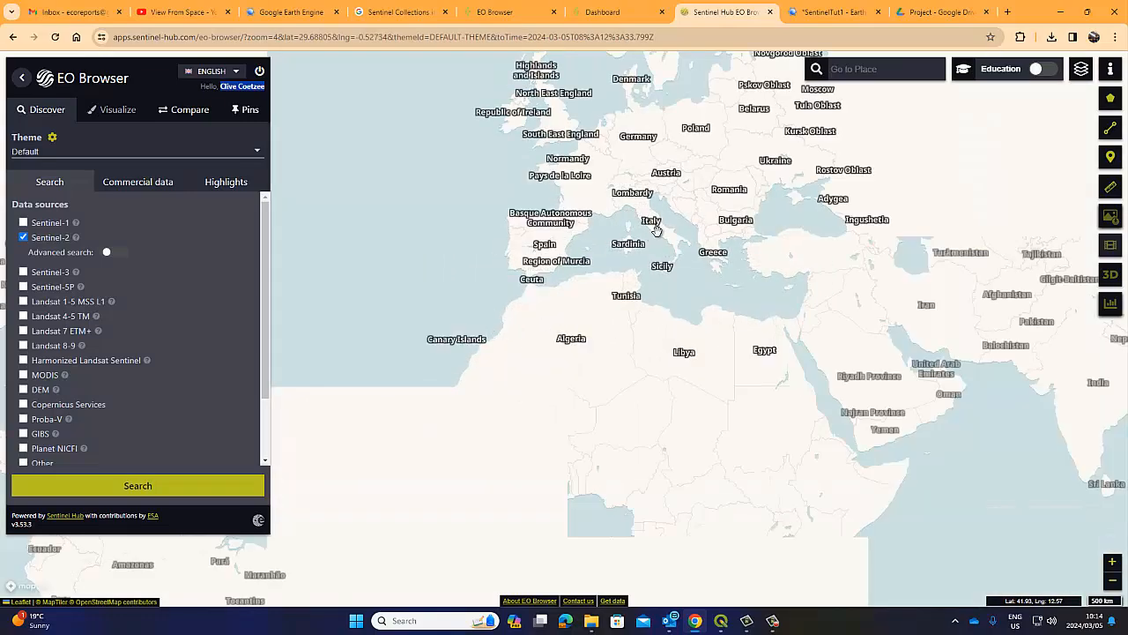
click(1113, 582)
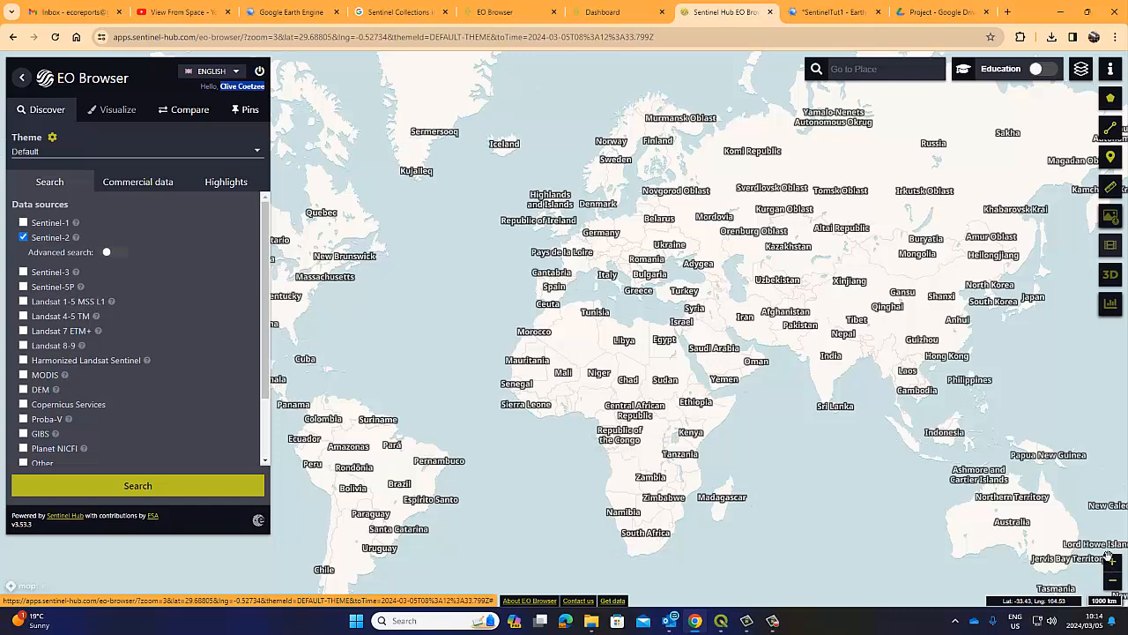
drag(717, 566, 701, 422)
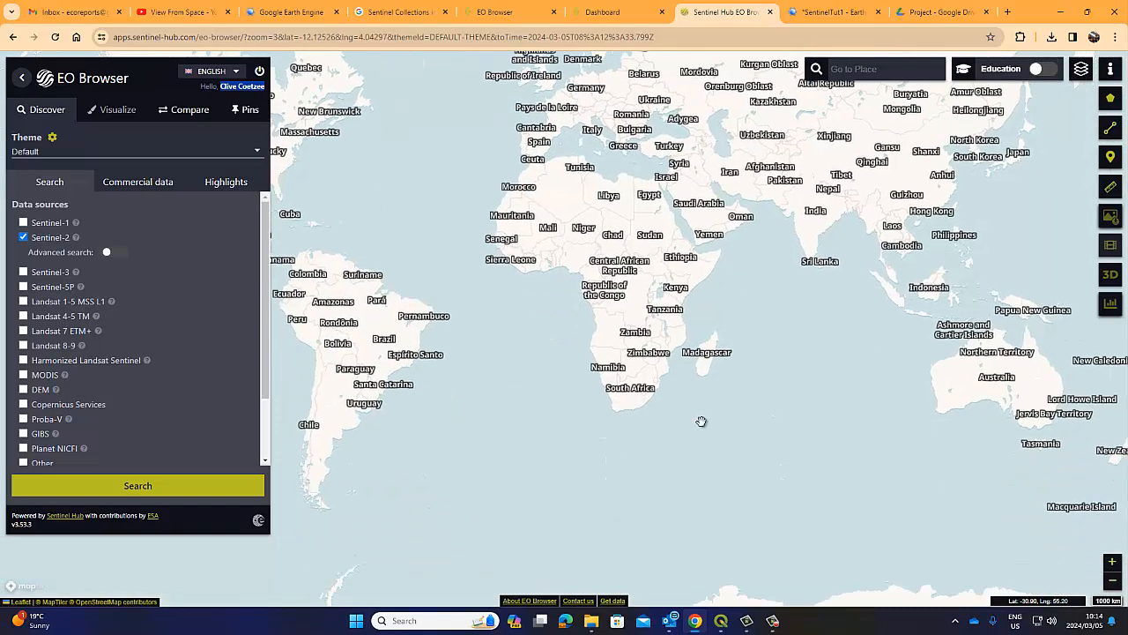
scroll(617, 418, up, 3)
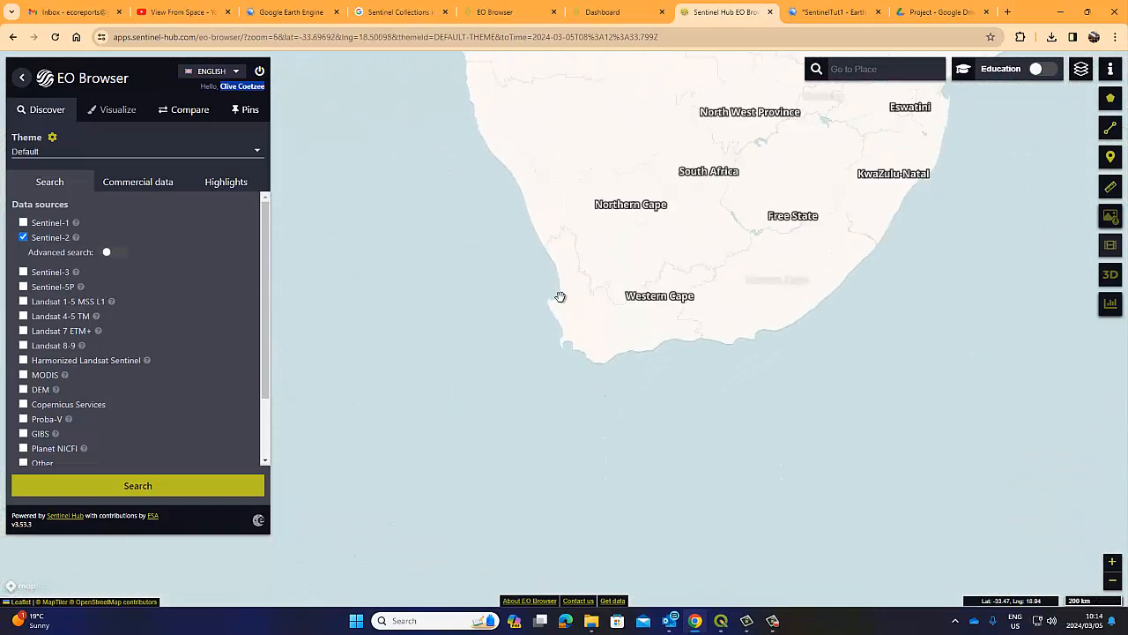
scroll(591, 339, up, 2)
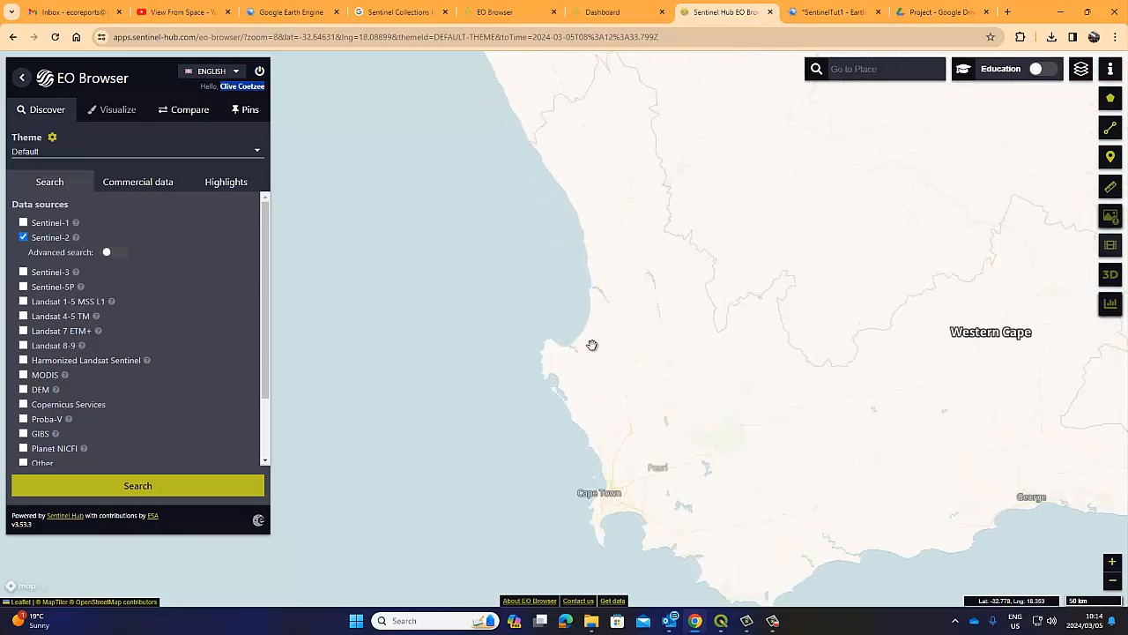
scroll(592, 344, up, 2)
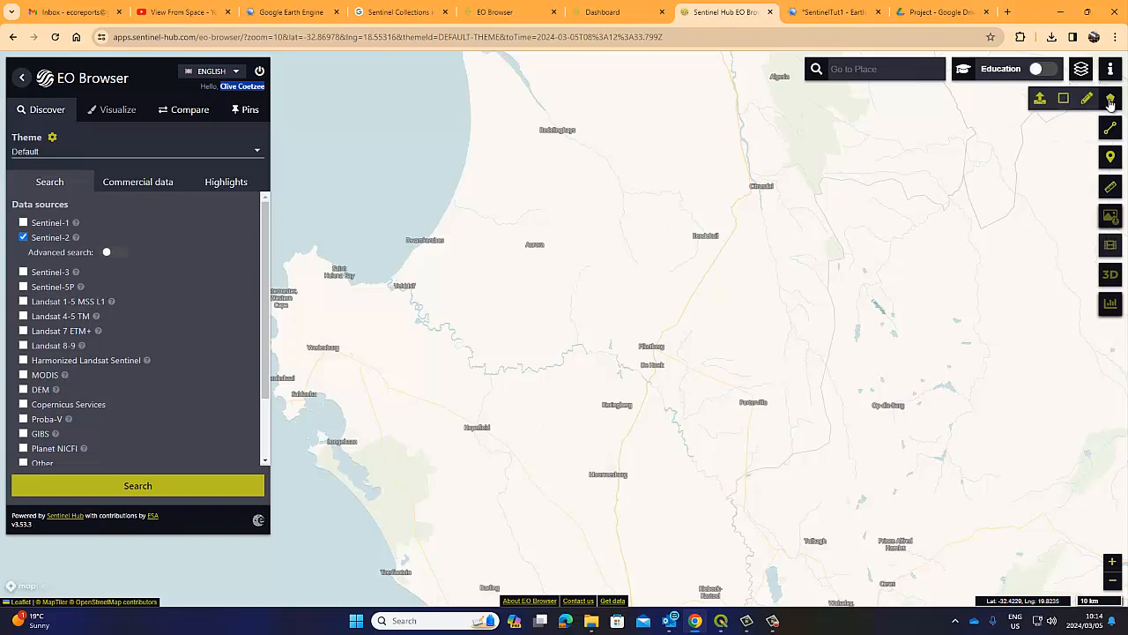
drag(512, 259, 544, 272)
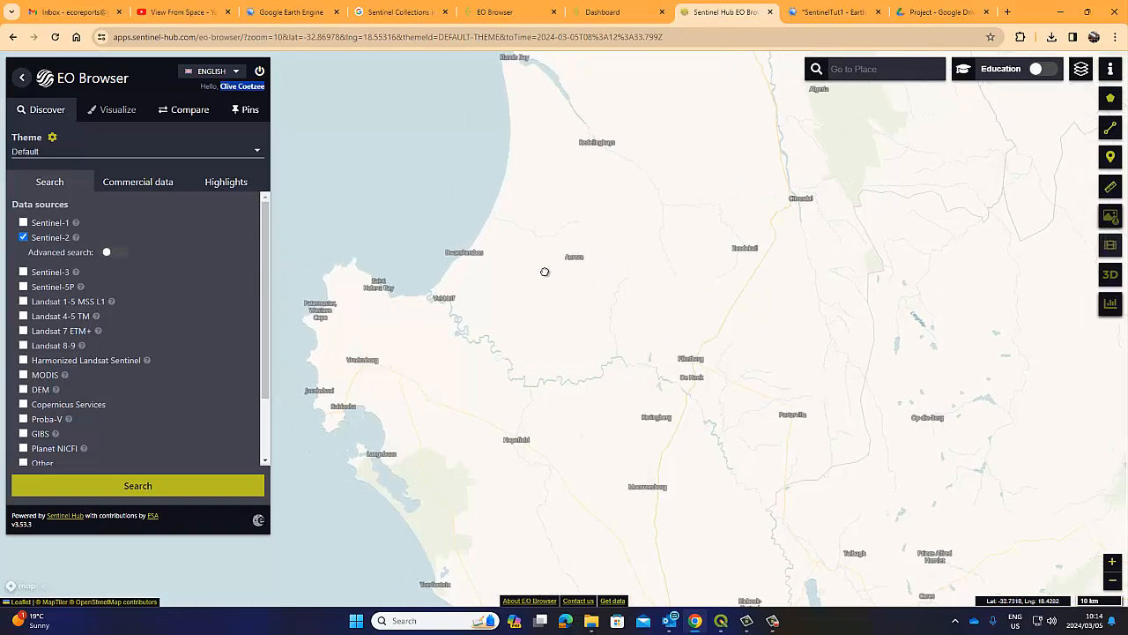
drag(520, 230, 501, 287)
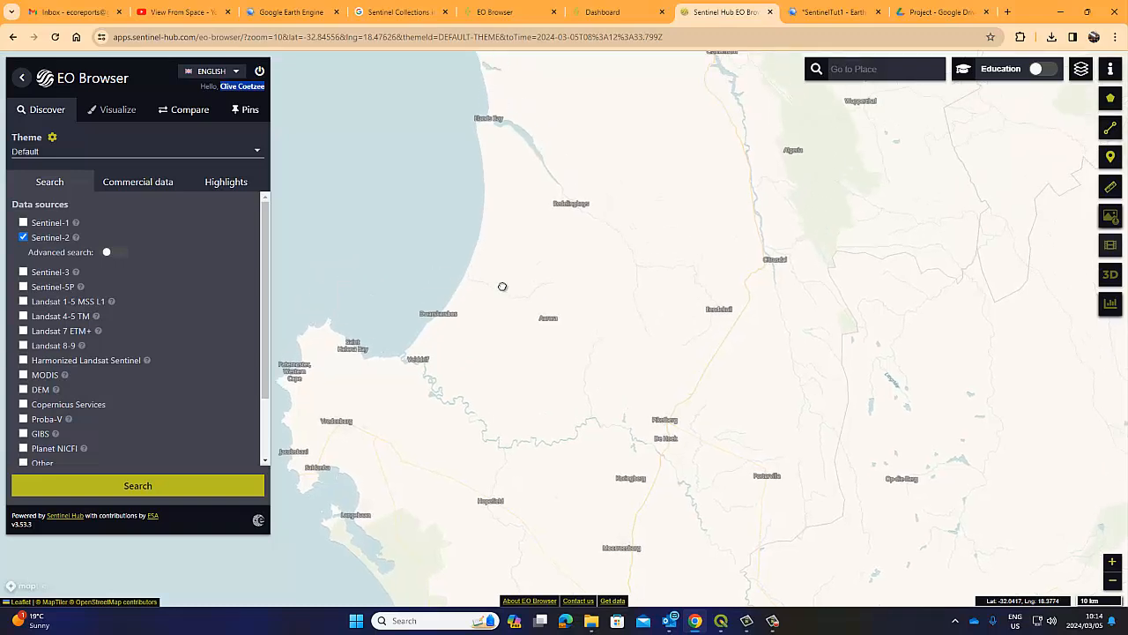
- Dismiss the Outlook notification and draw a closed area-of-interest polygon of about 7475 km² enclosing Elands Bay, Velddrif, Aurora, Piketberg, Porterville and Citrusdal
drag(511, 205, 502, 233)
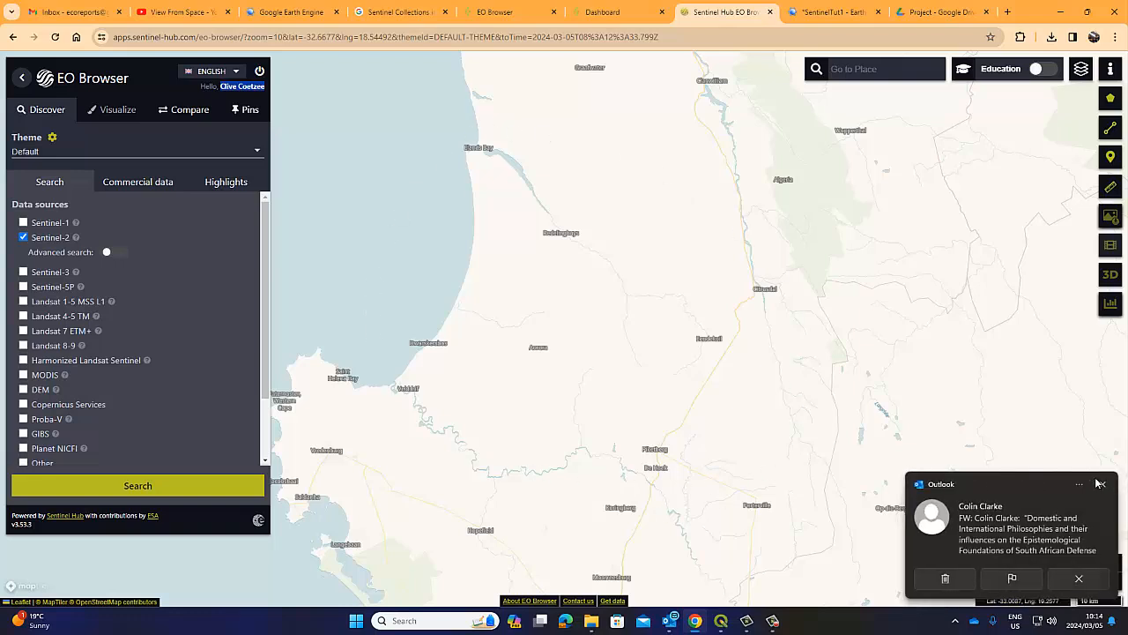
click(1103, 486)
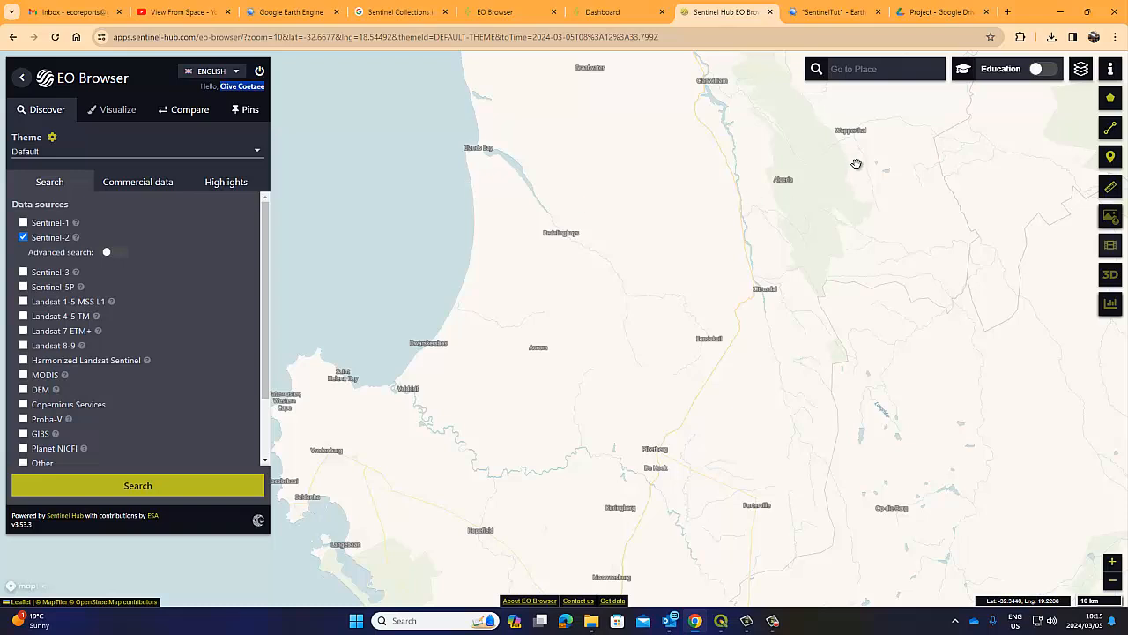
mouse_move(1114, 99)
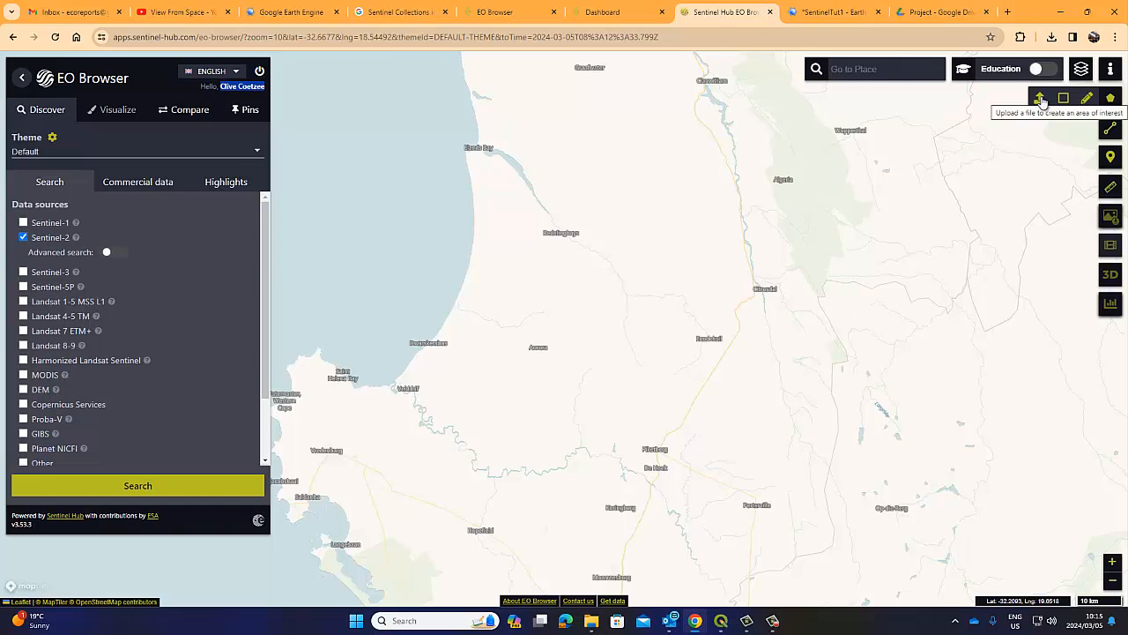
click(1087, 99)
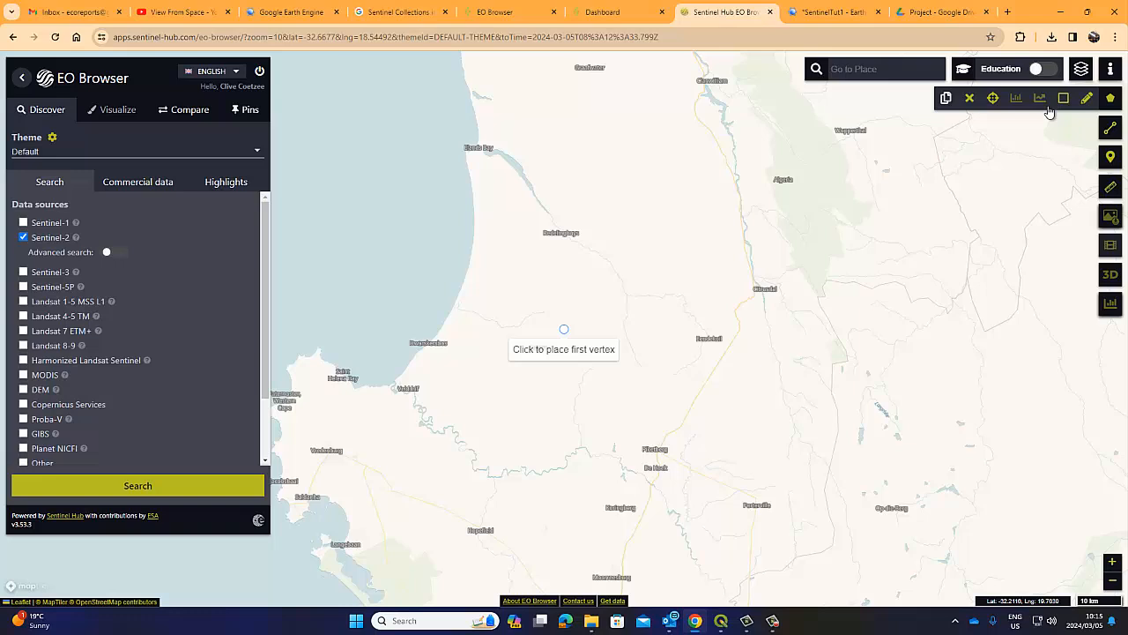
click(466, 135)
click(445, 166)
click(444, 196)
click(443, 242)
click(440, 247)
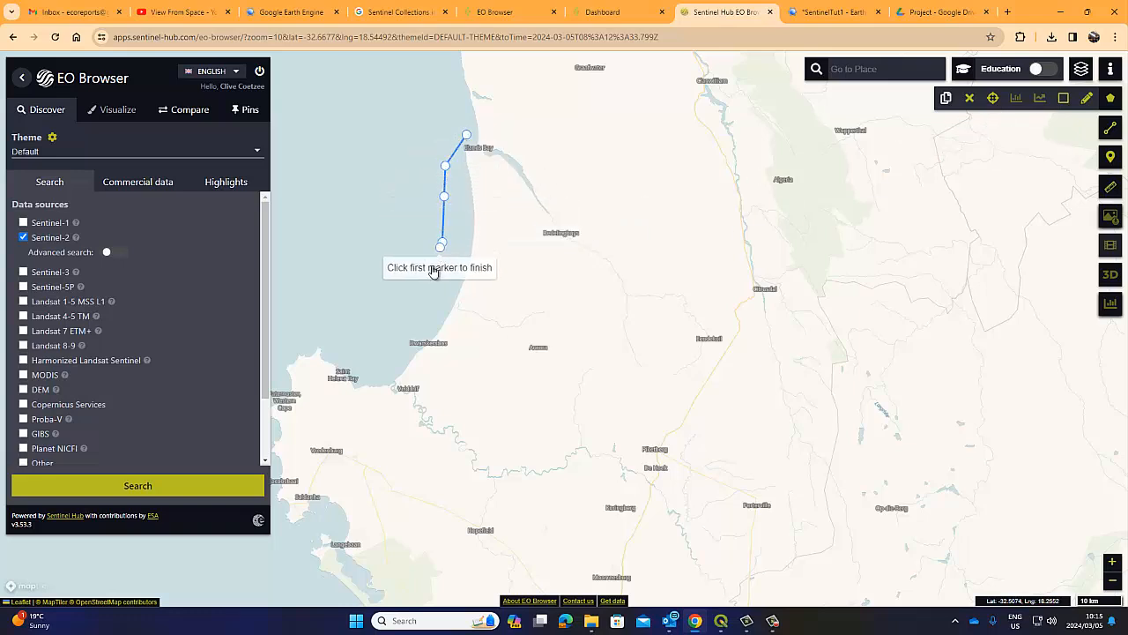
click(424, 280)
click(380, 335)
click(370, 376)
click(383, 411)
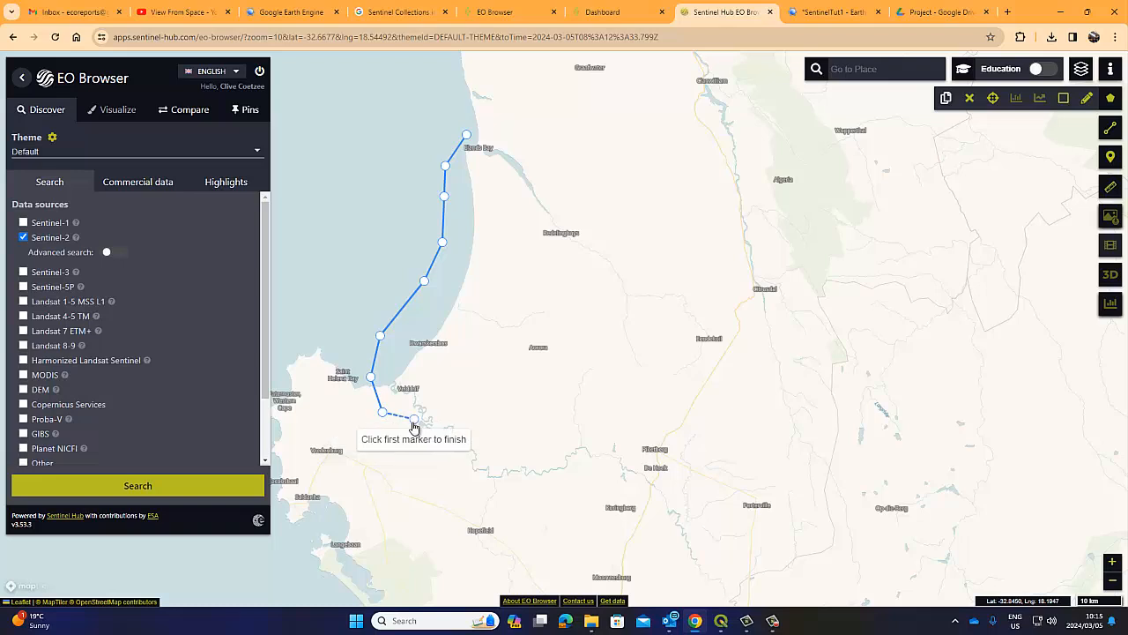
click(427, 463)
click(501, 509)
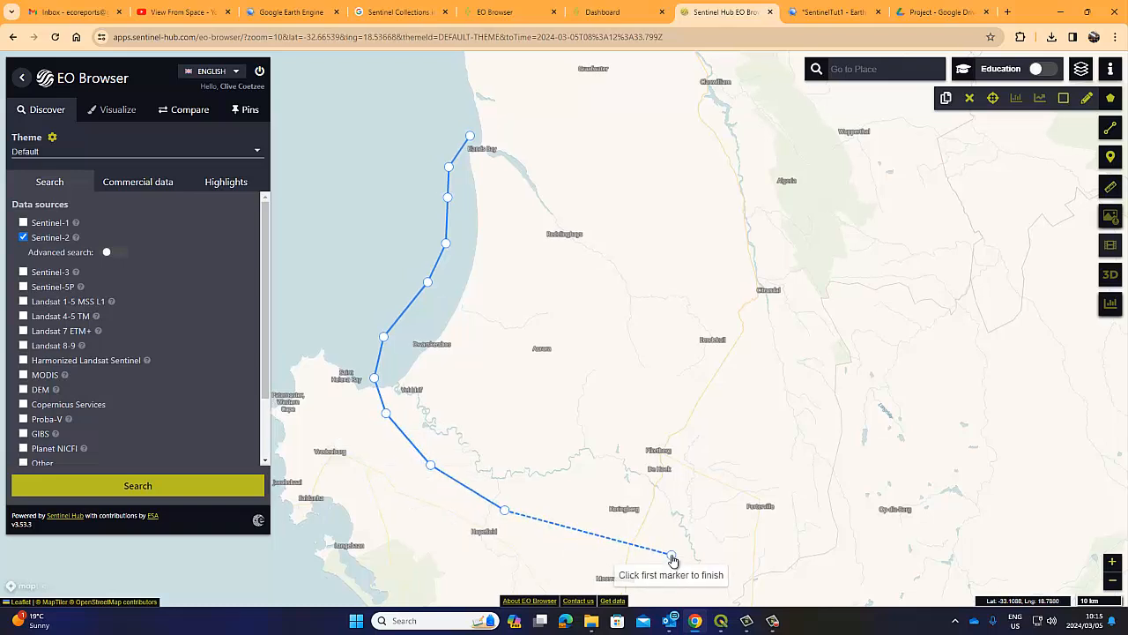
click(671, 556)
click(745, 557)
click(827, 559)
click(867, 546)
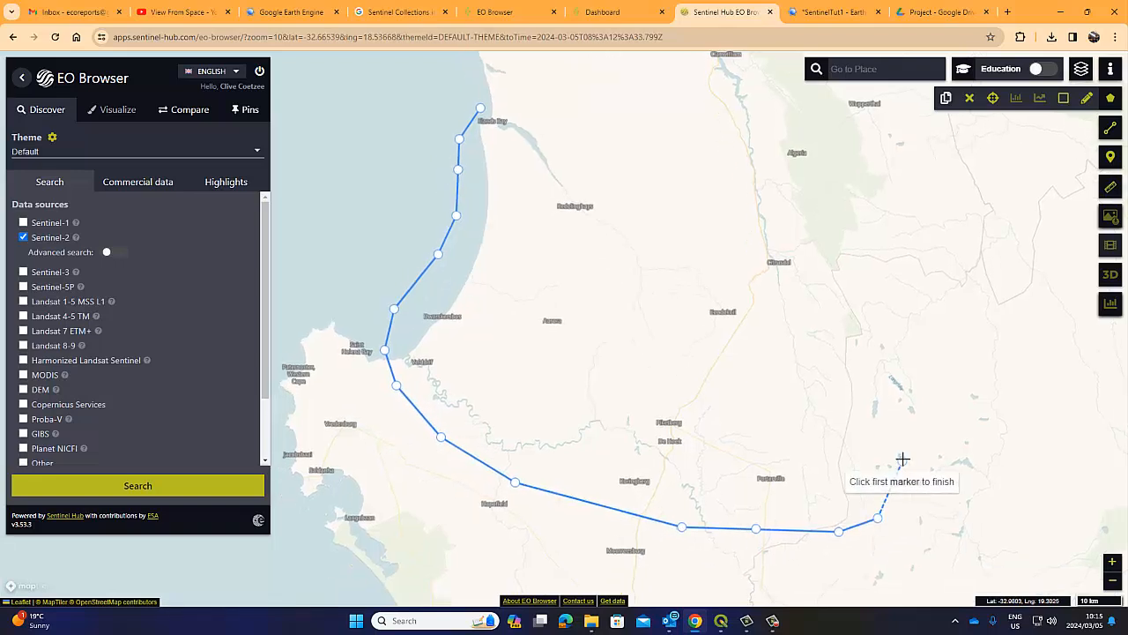
click(903, 457)
click(899, 382)
click(860, 313)
click(807, 258)
click(740, 166)
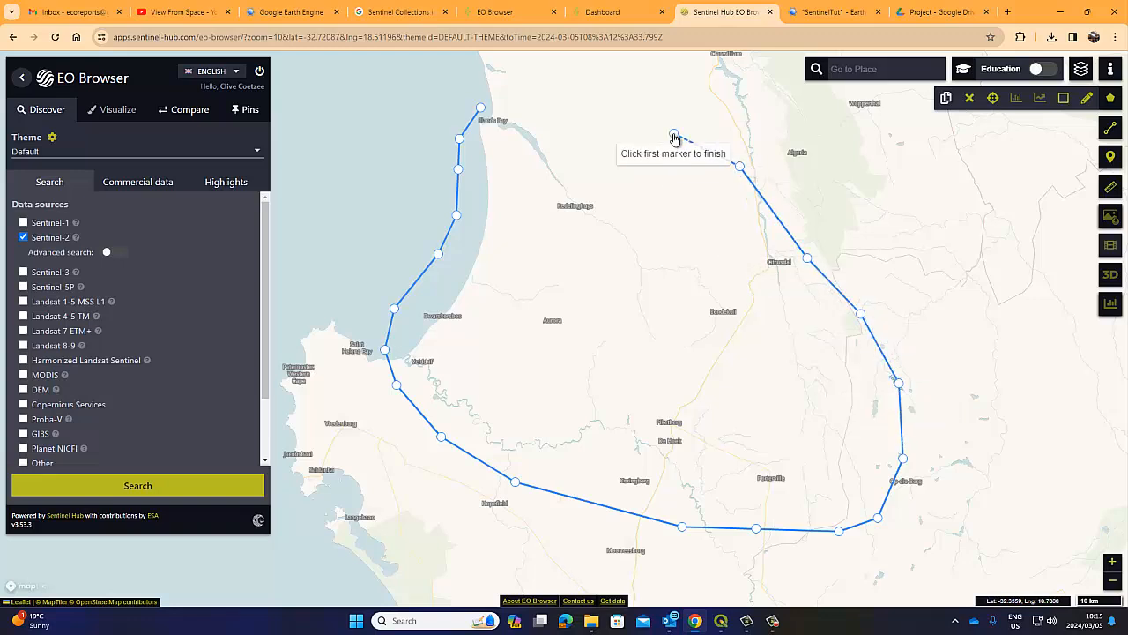
click(673, 134)
click(581, 114)
click(533, 115)
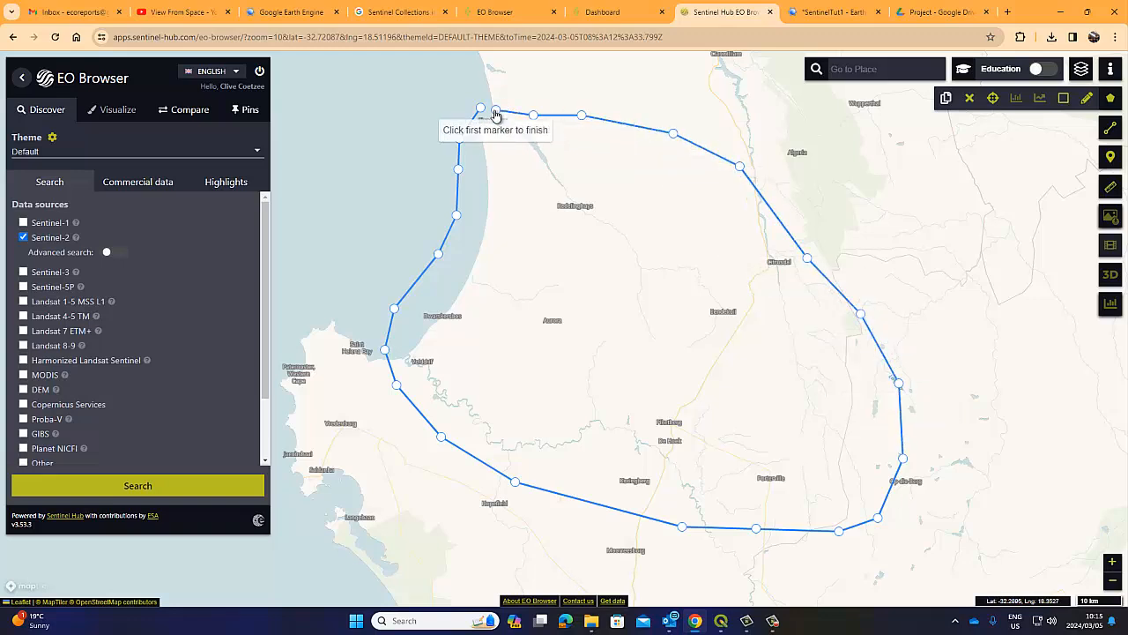
click(481, 109)
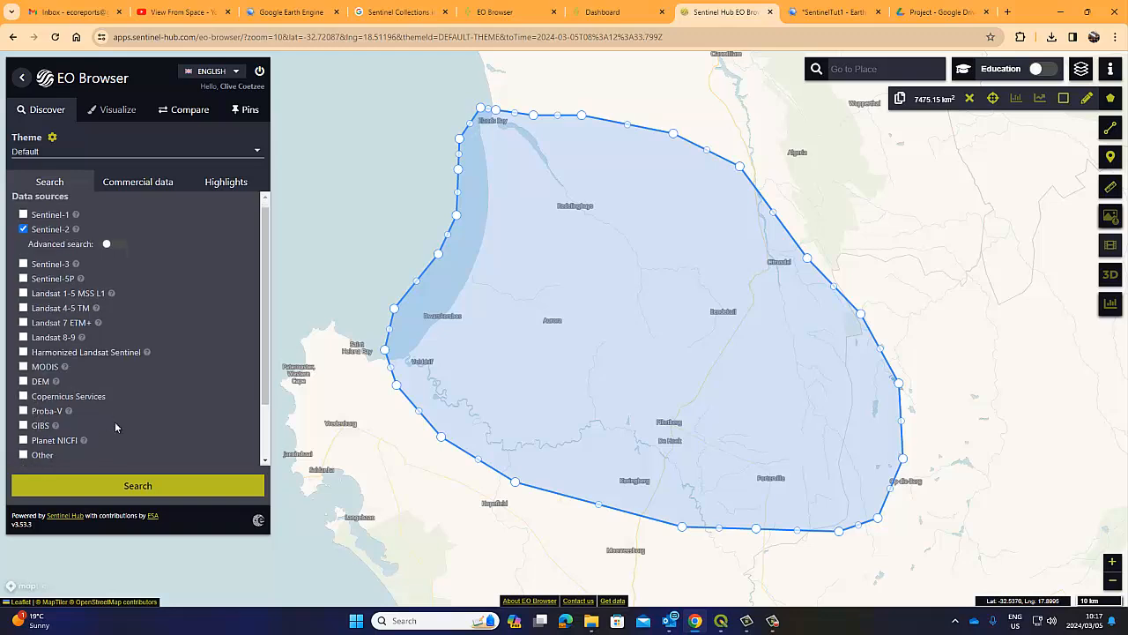
- Review the list of data sources, the commercial data query and the theme highlights, and return to the data source search
scroll(115, 421, down, 3)
scroll(69, 280, up, 3)
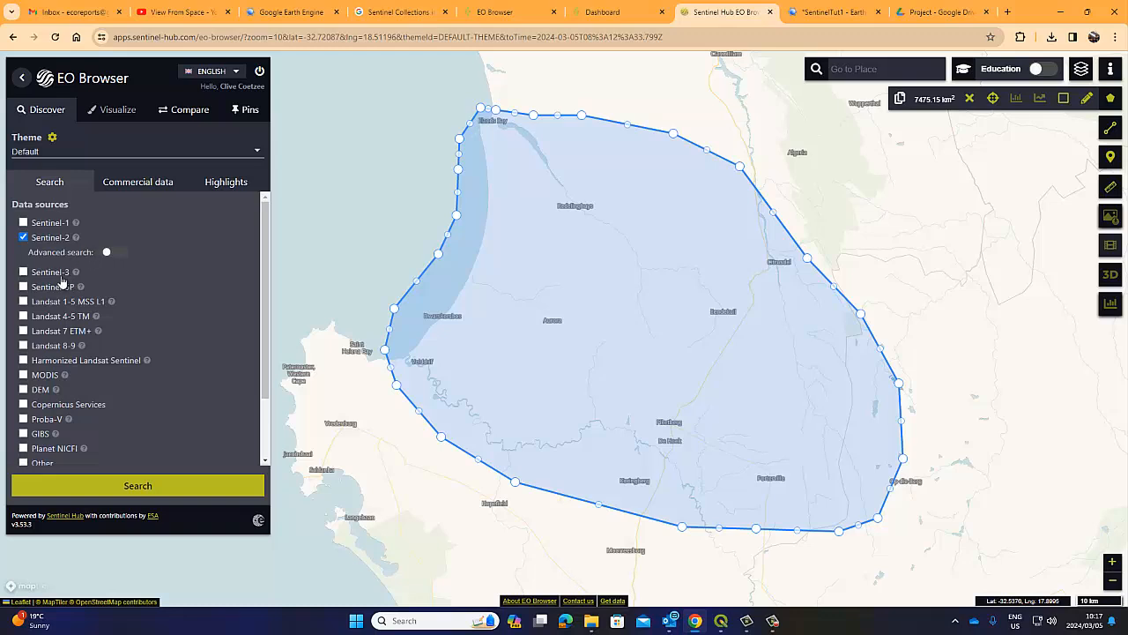
click(118, 183)
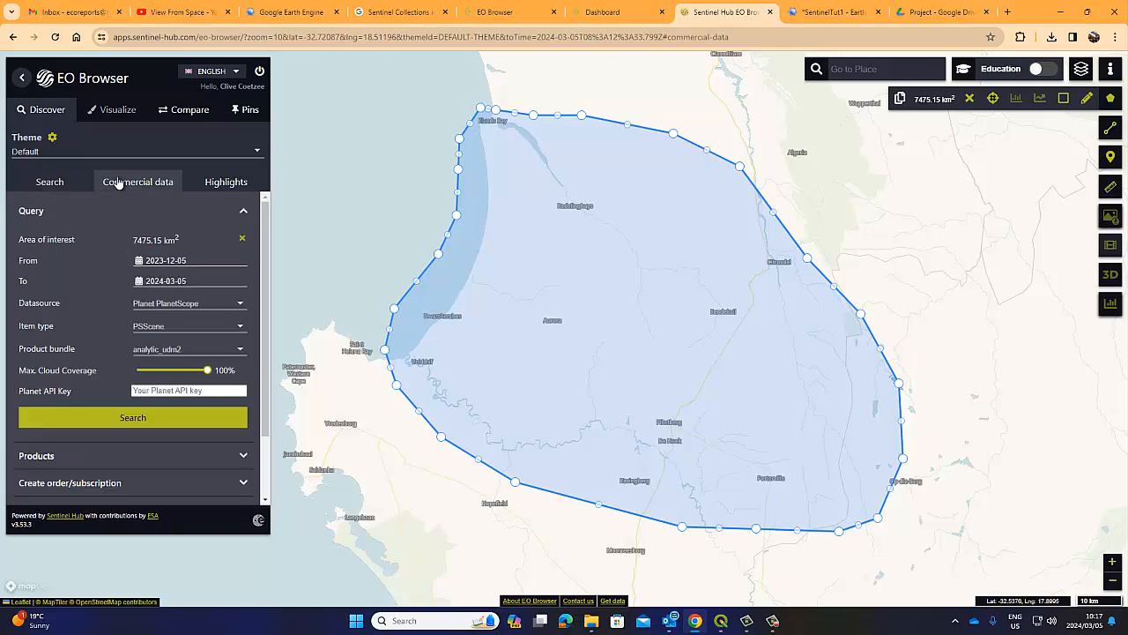
click(215, 186)
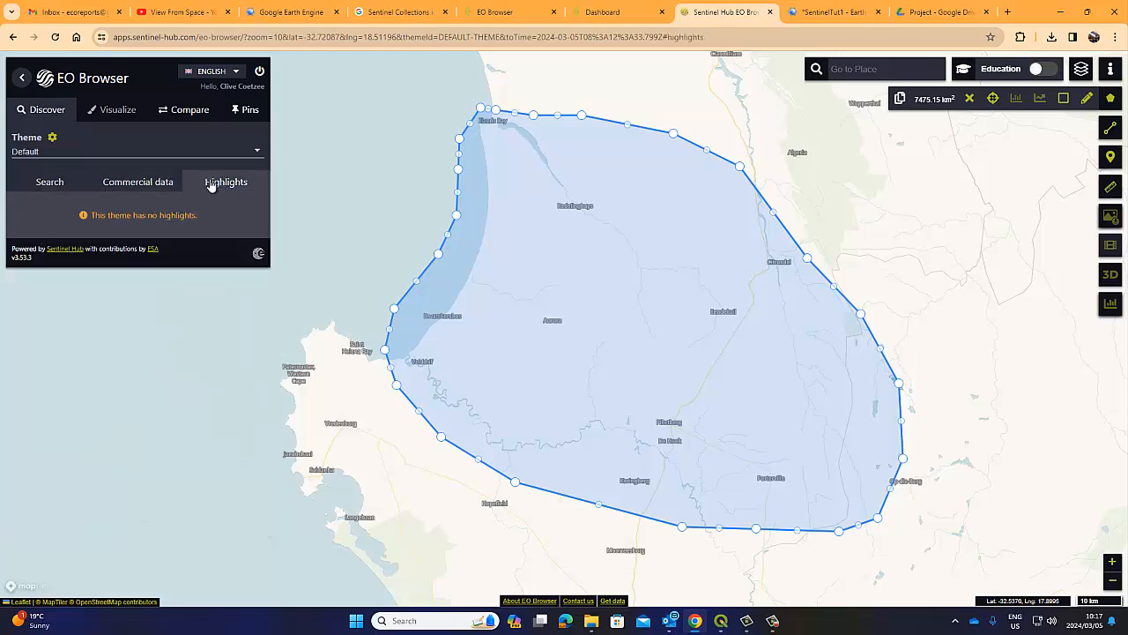
click(58, 188)
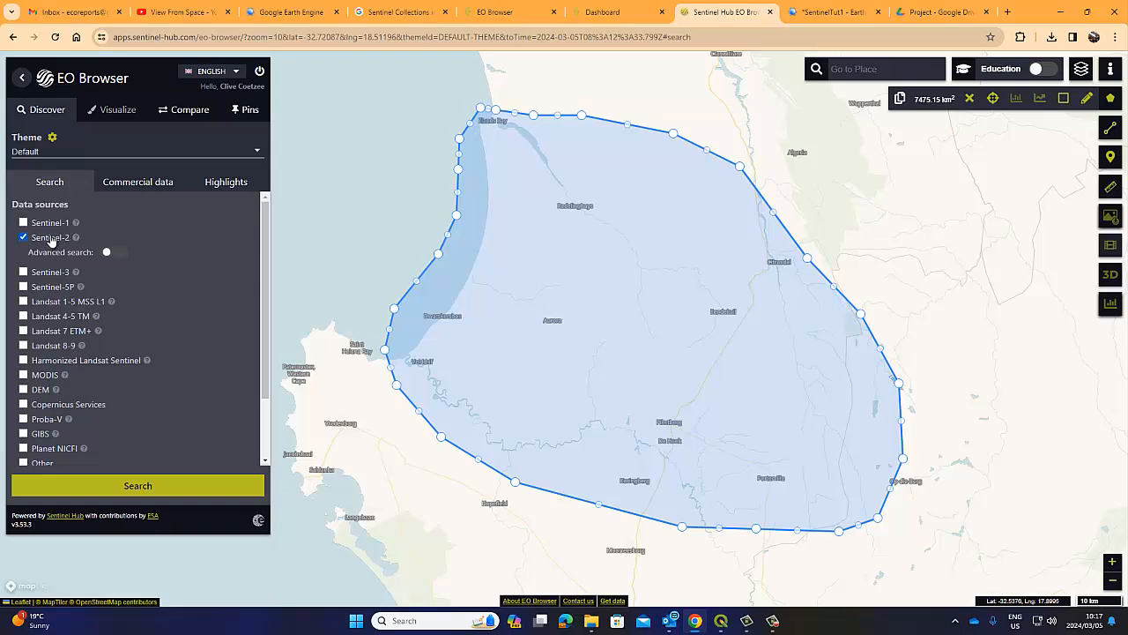
- Keep Sentinel-2 as the data source, enable its advanced search and set the maximum cloud coverage to 10%
click(23, 239)
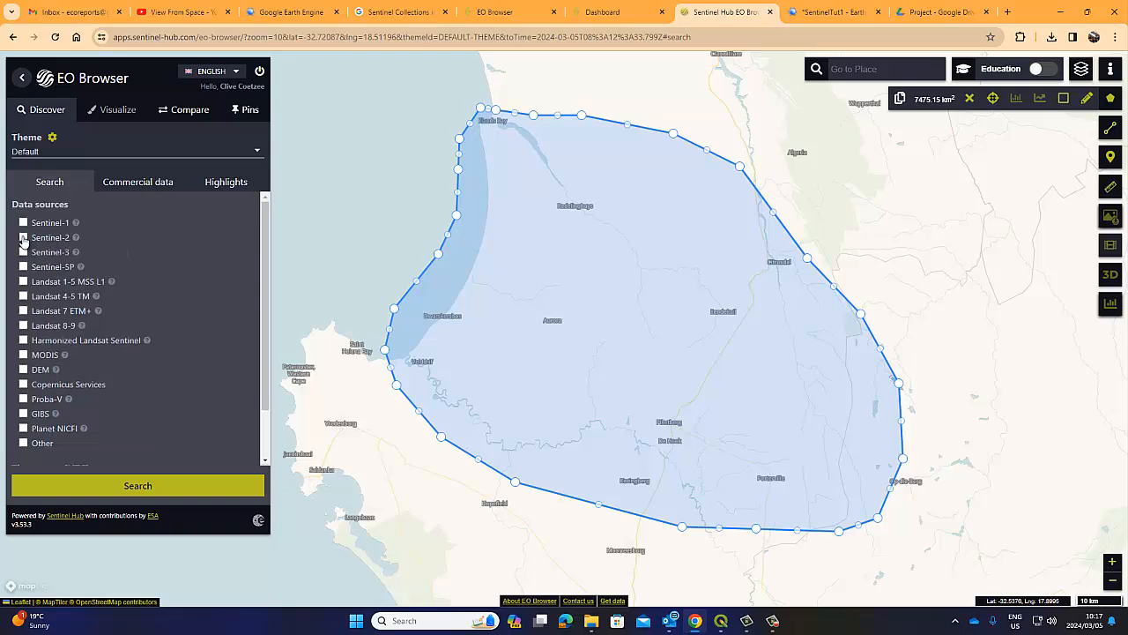
click(23, 239)
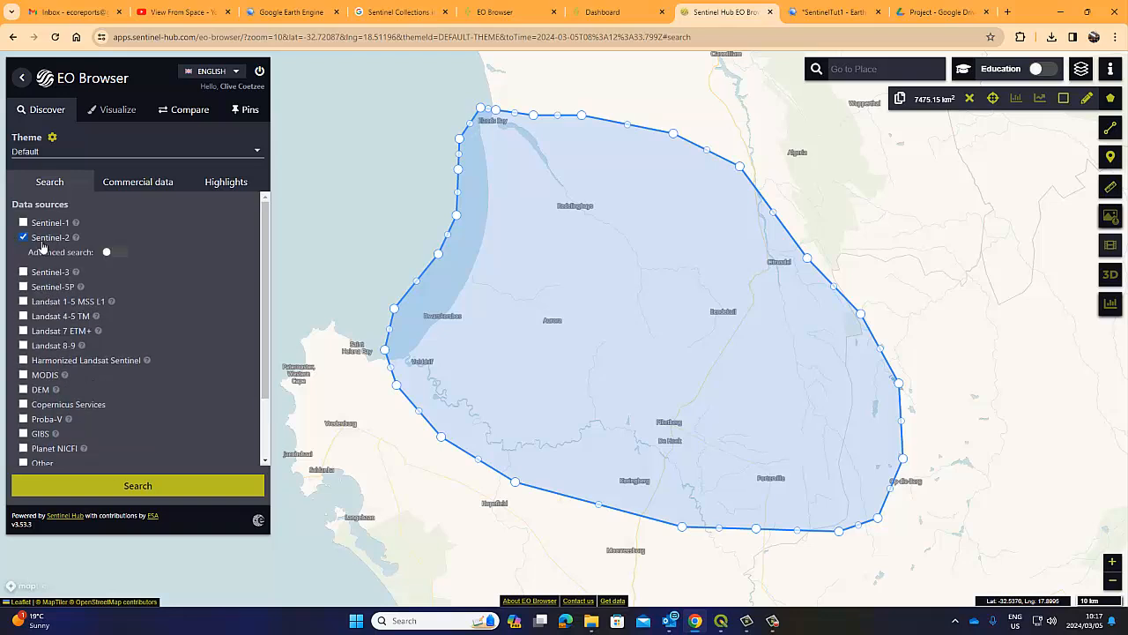
click(119, 253)
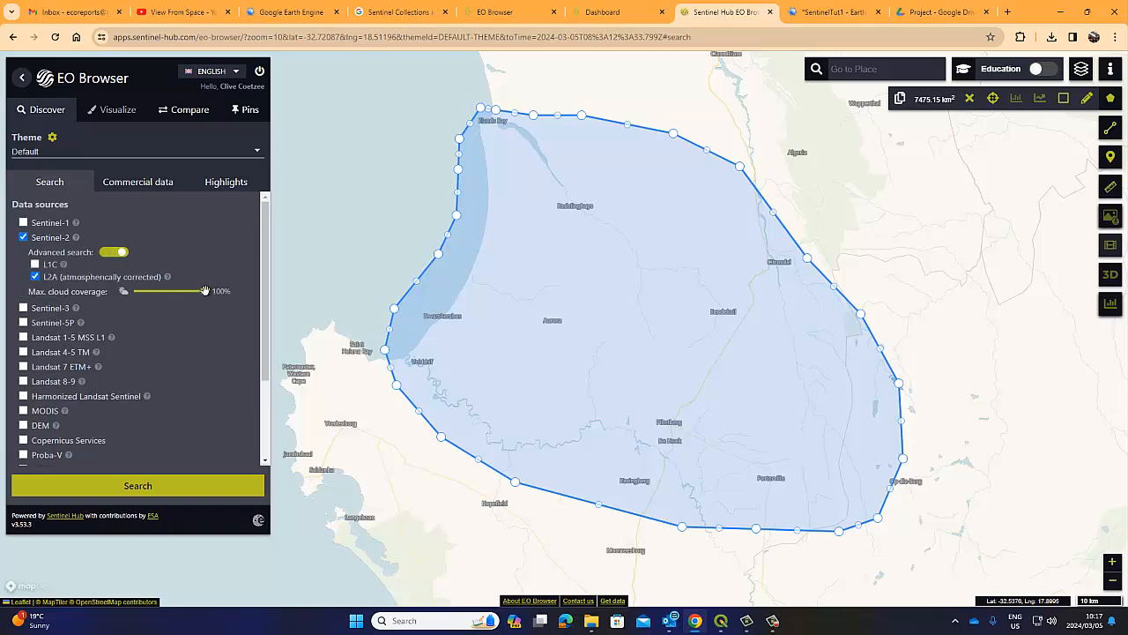
drag(204, 291, 144, 295)
scroll(155, 363, down, 3)
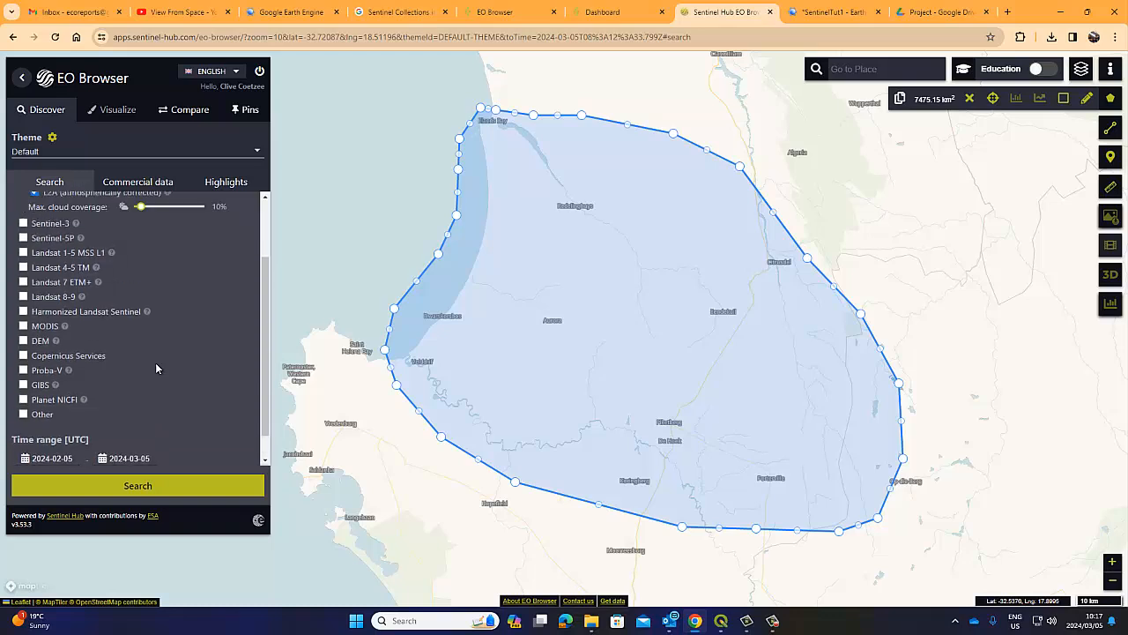
scroll(155, 362, up, 3)
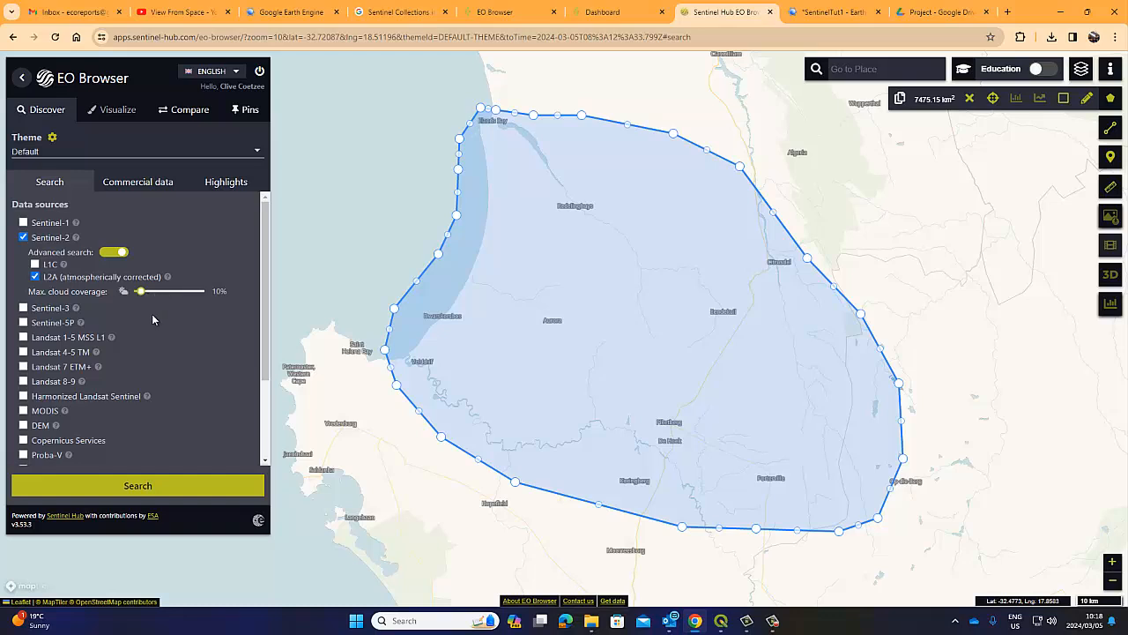
- Set the start of the search time range to 2024-02-01
scroll(151, 321, down, 3)
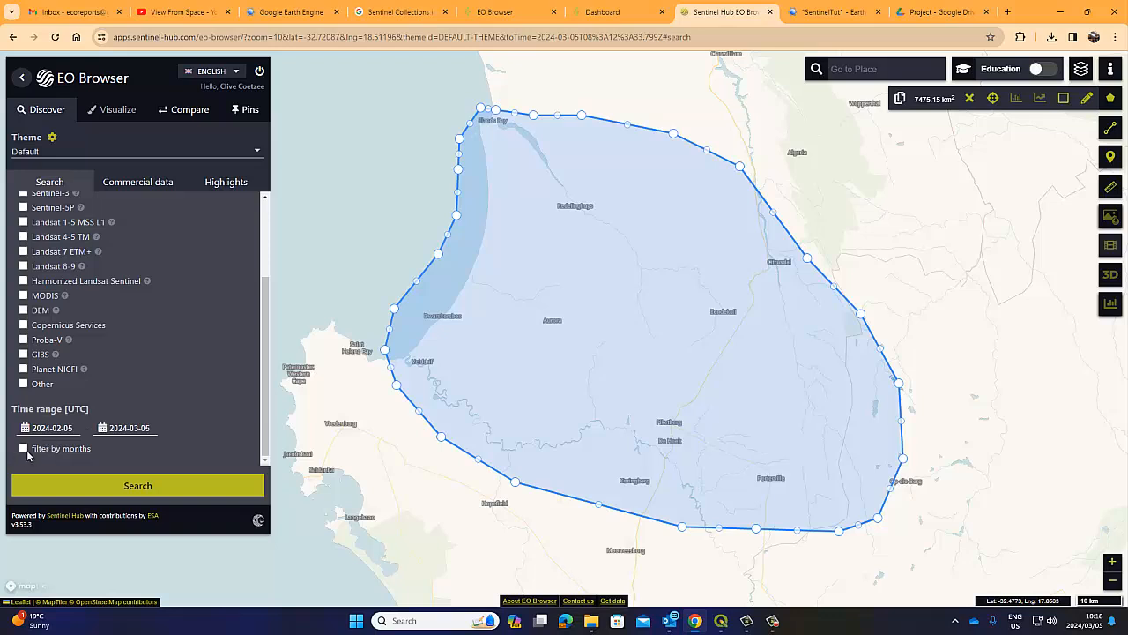
click(67, 431)
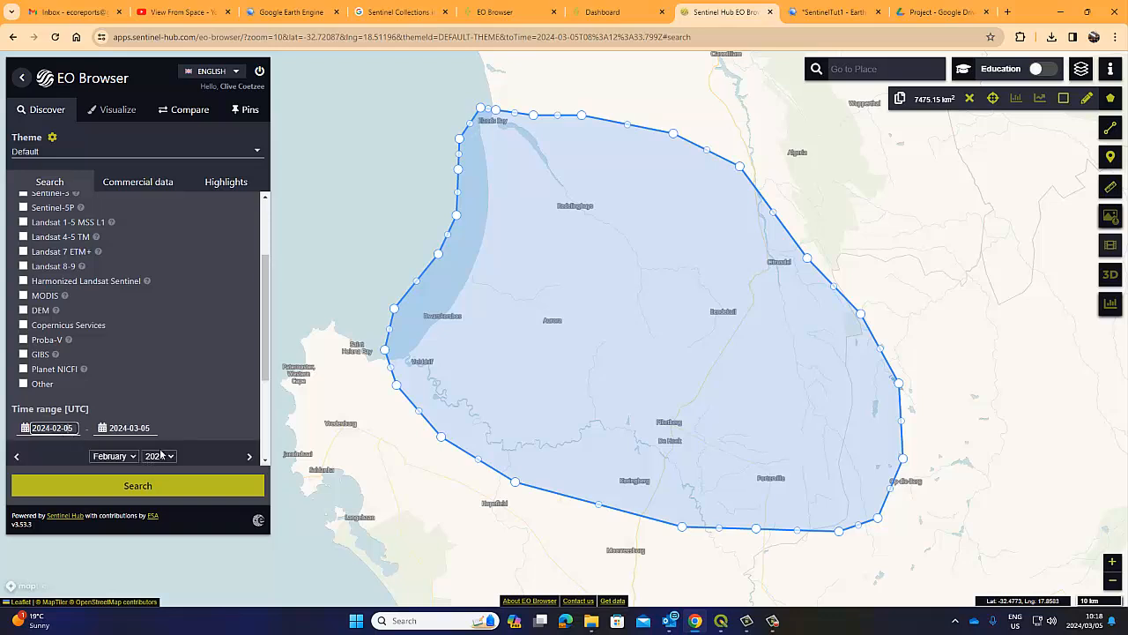
scroll(260, 353, down, 3)
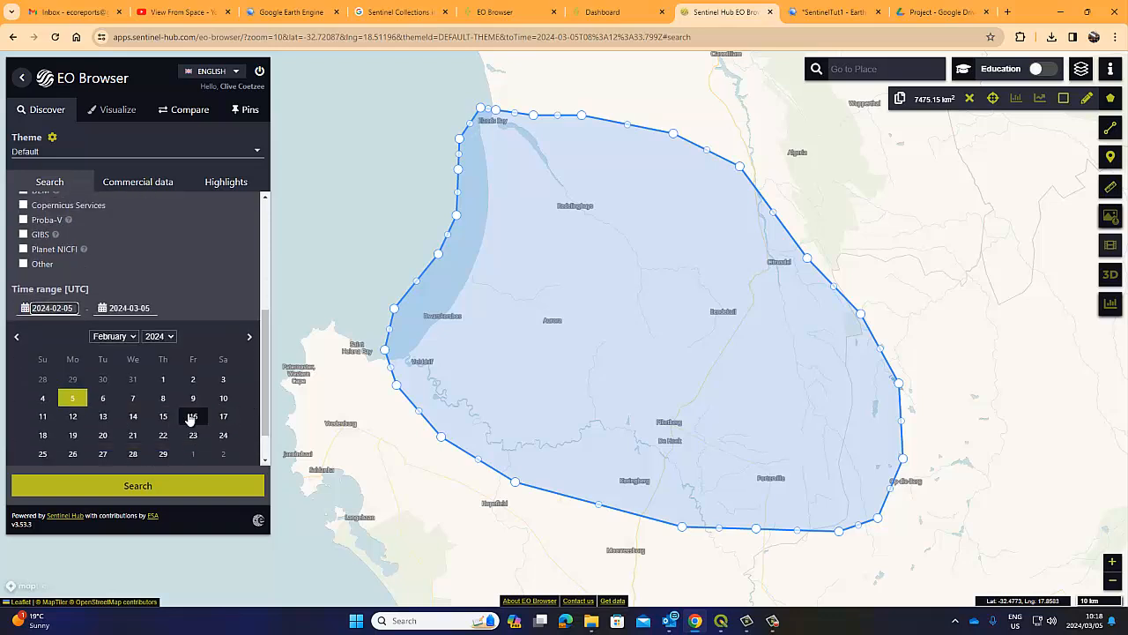
click(168, 381)
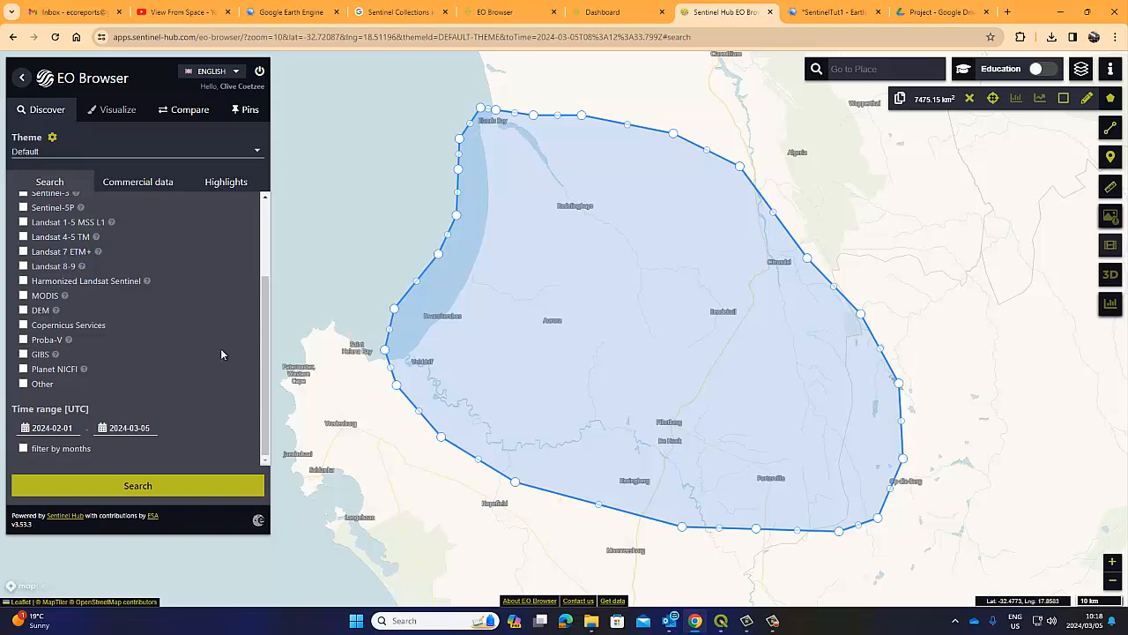
- Set the end of the search time range to 2024-02-29
click(126, 430)
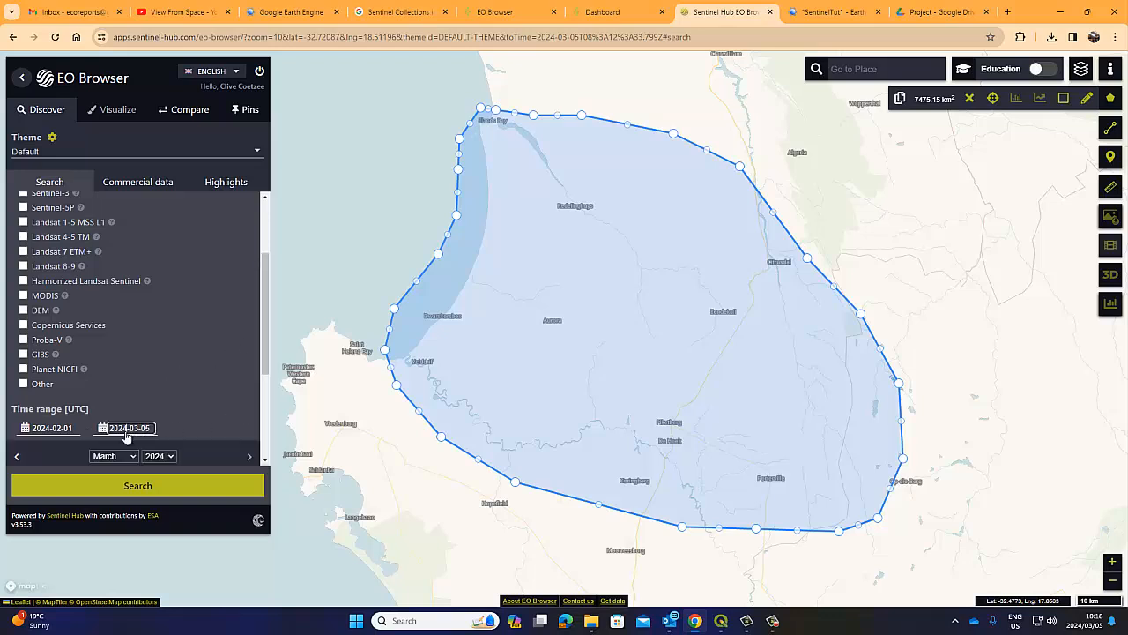
click(128, 456)
click(125, 473)
scroll(261, 357, down, 2)
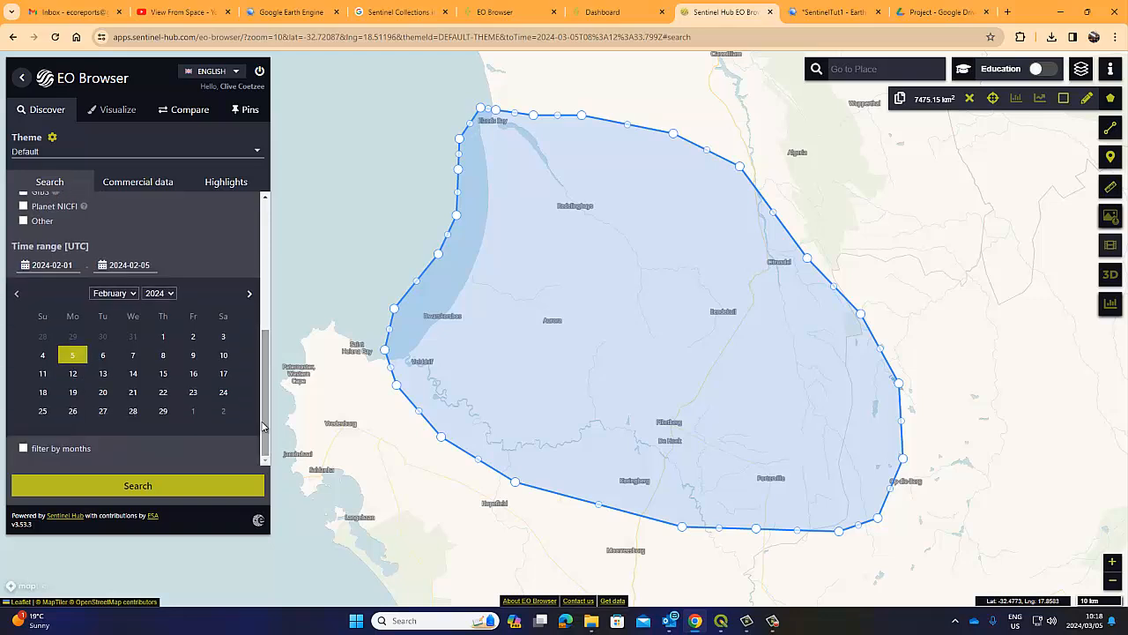
click(162, 411)
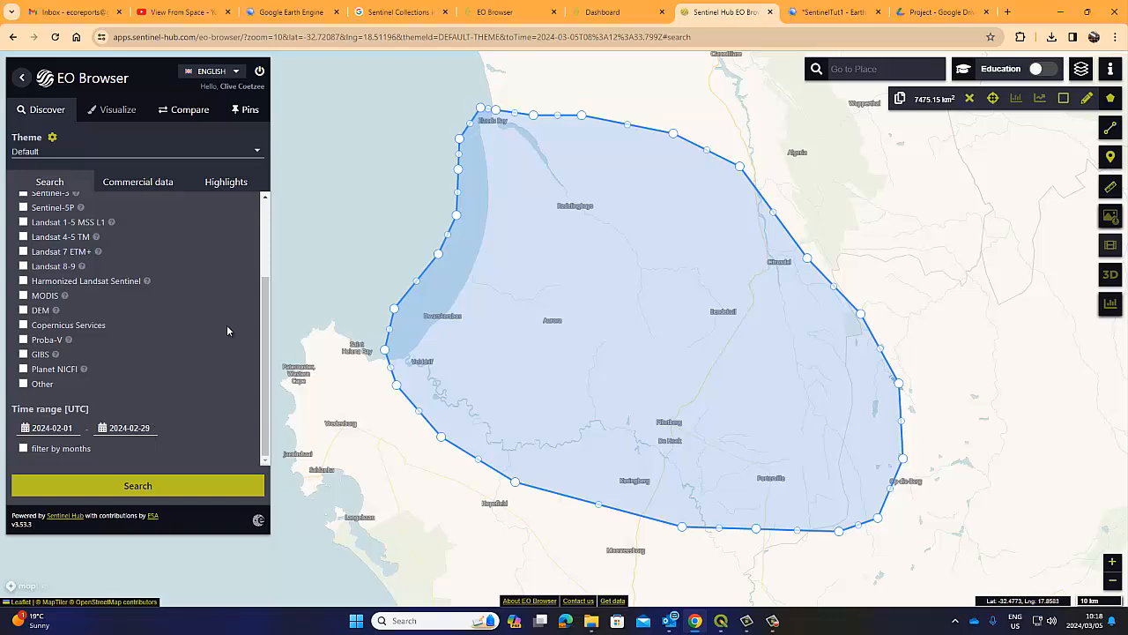
- Run the Sentinel-2 search for the area of interest and look through the first scenes in the results
scroll(260, 351, up, 3)
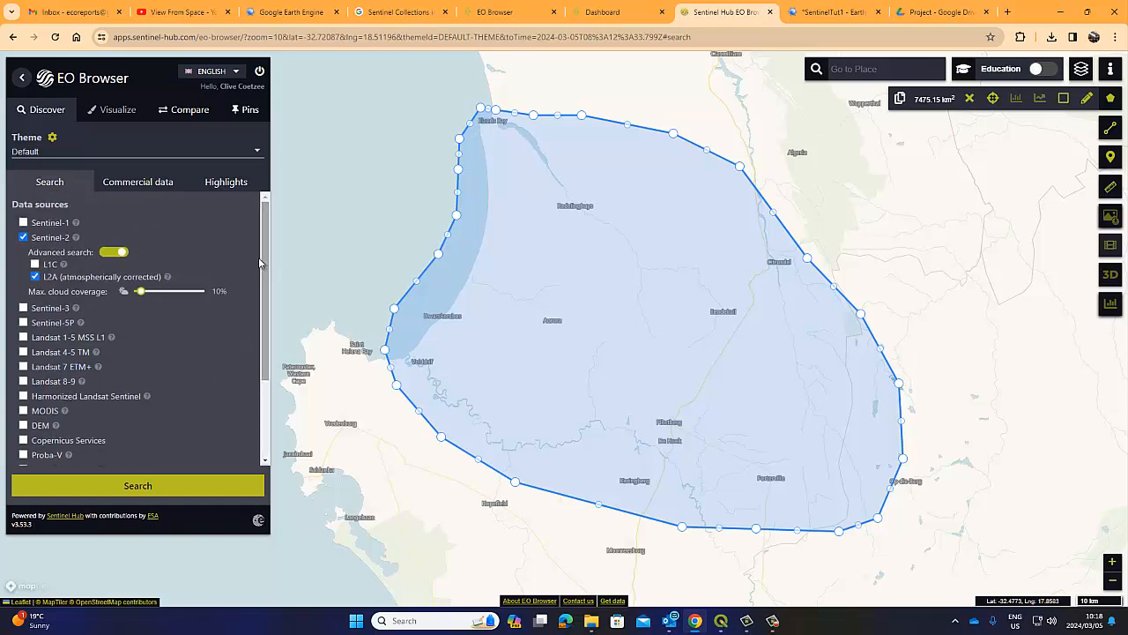
click(126, 486)
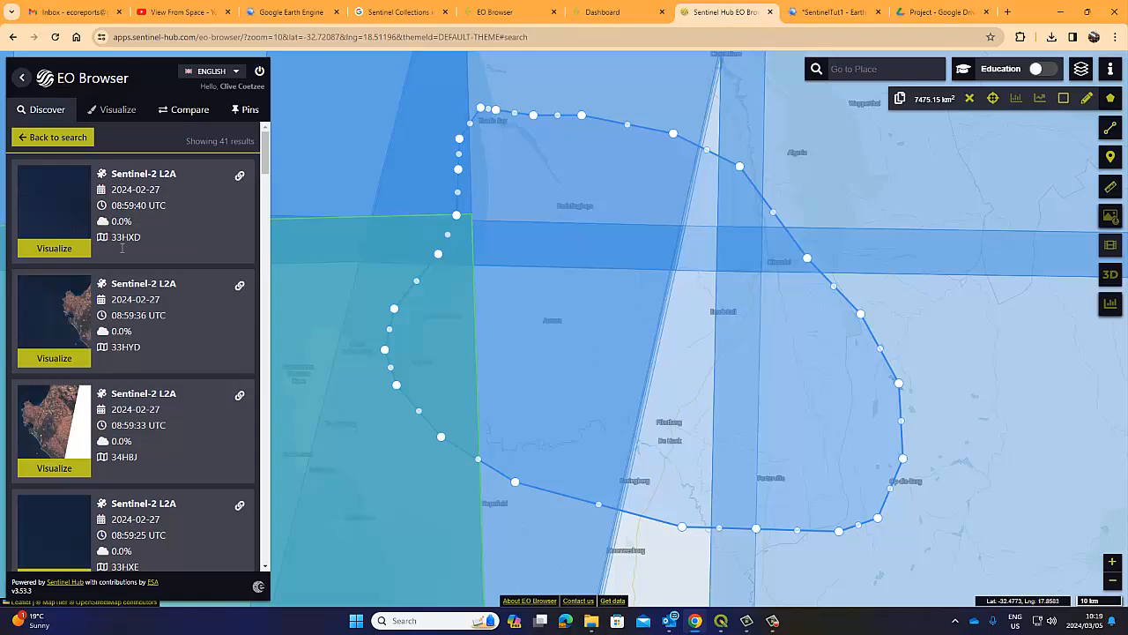
scroll(119, 448, down, 3)
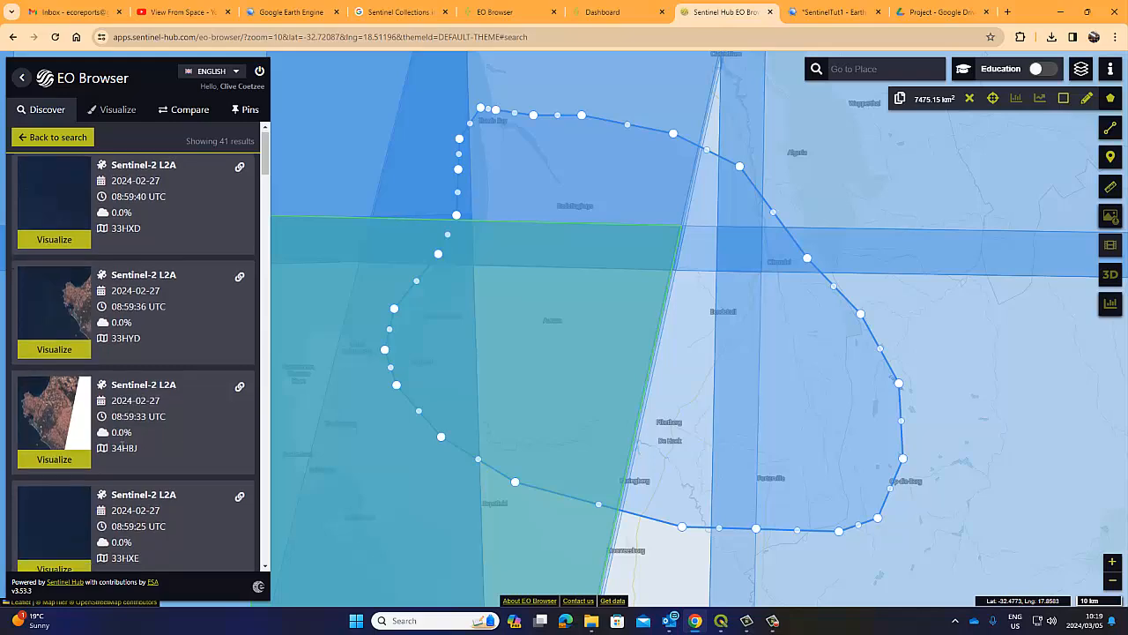
scroll(124, 454, down, 3)
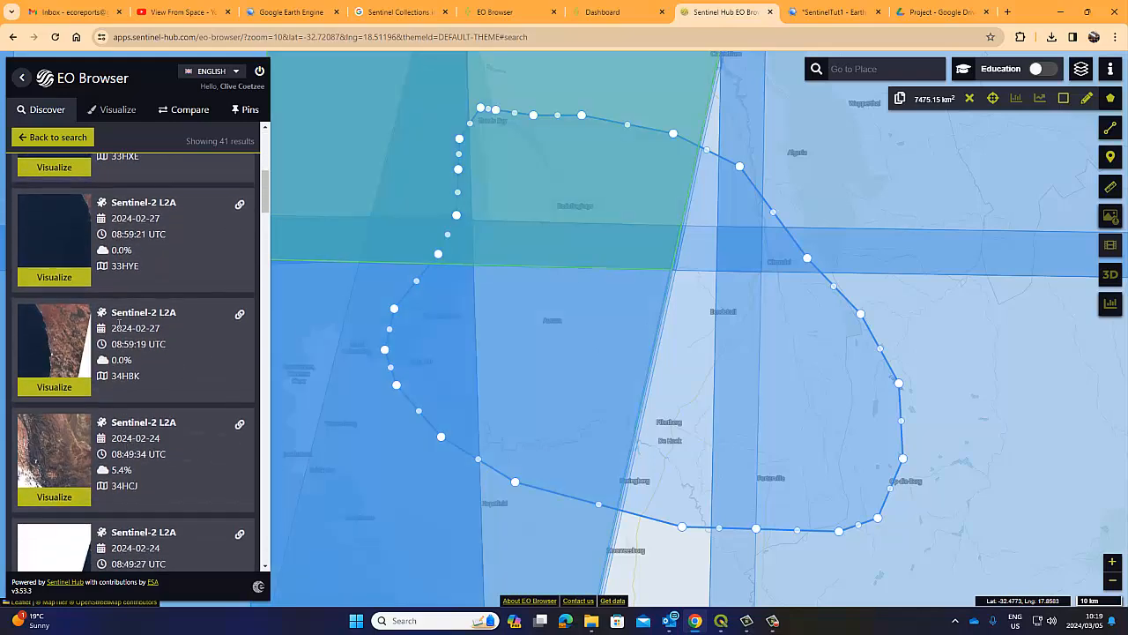
scroll(124, 317, up, 6)
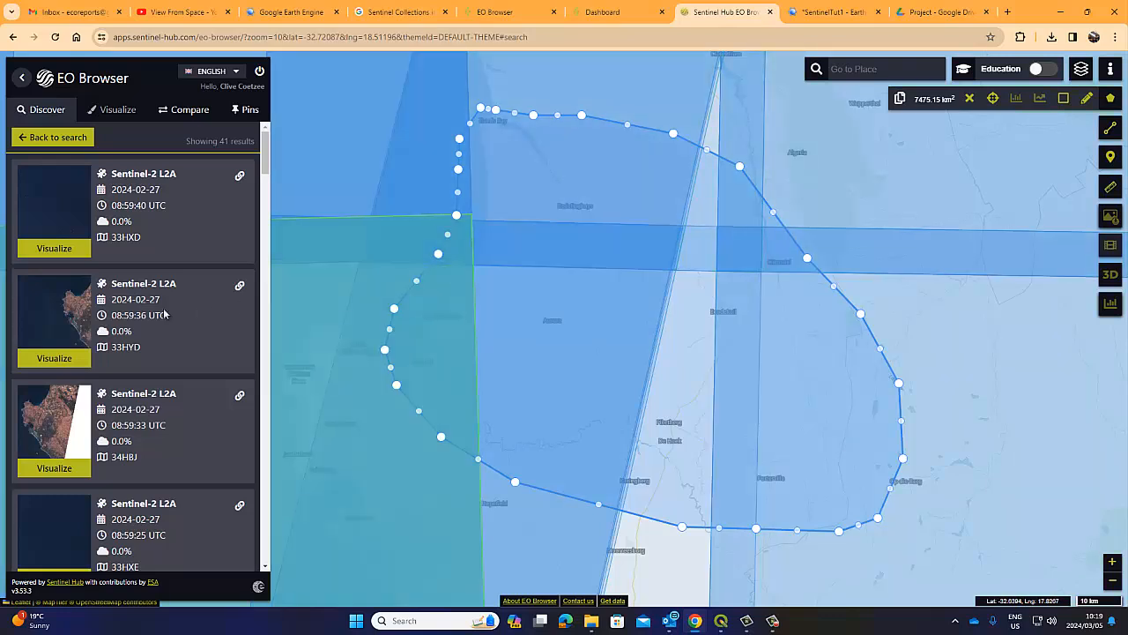
- Visualize the 2024-02-27 scene of tile 33HYD in true color and return to the search results
click(53, 358)
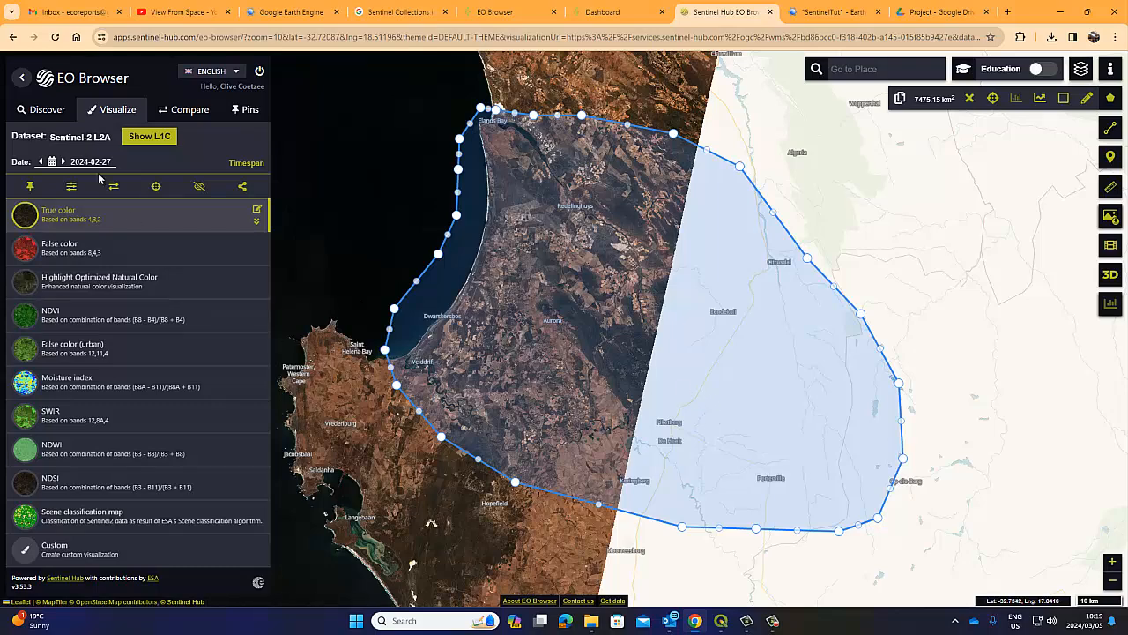
click(47, 111)
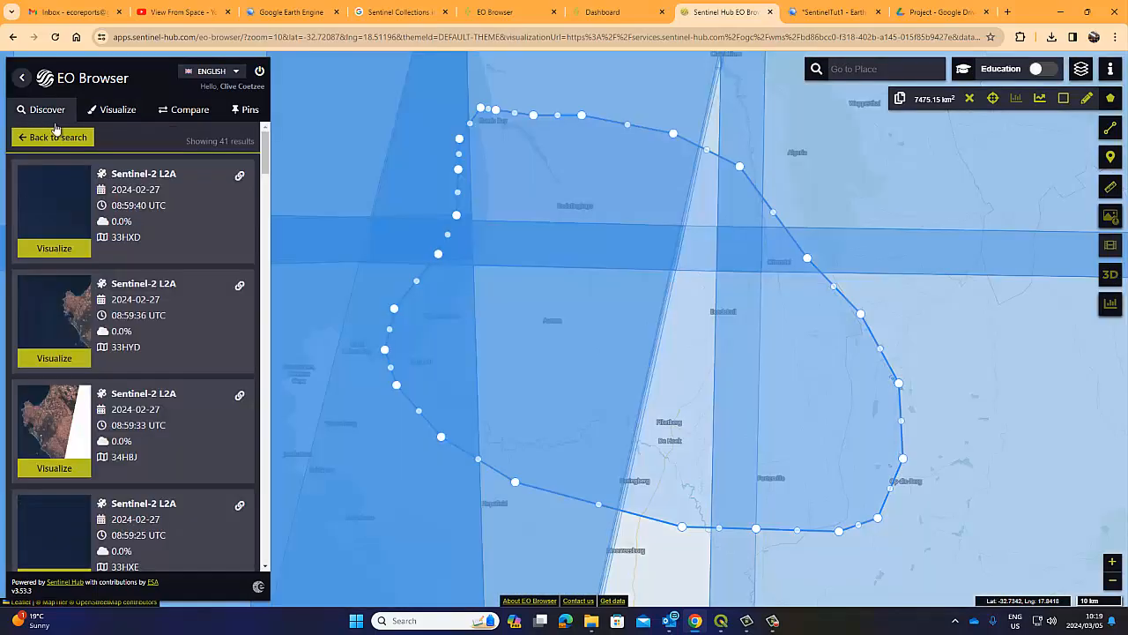
- Find the 2024-02-19 scene of tile 34HBJ in the search results and visualize it
scroll(73, 269, down, 2)
scroll(73, 269, down, 3)
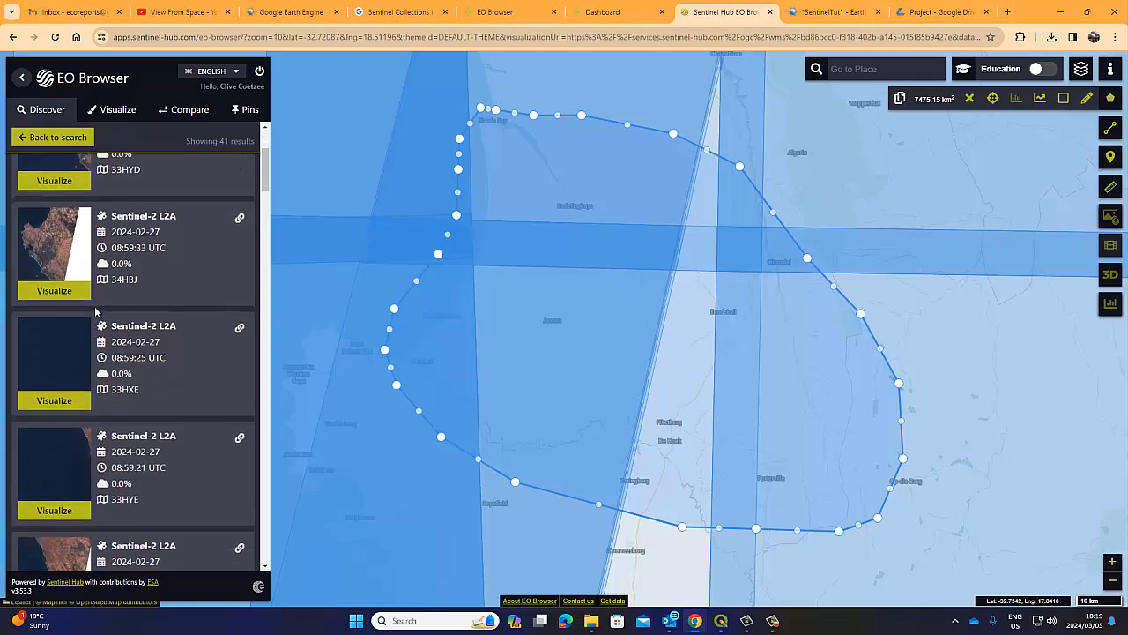
scroll(97, 310, down, 3)
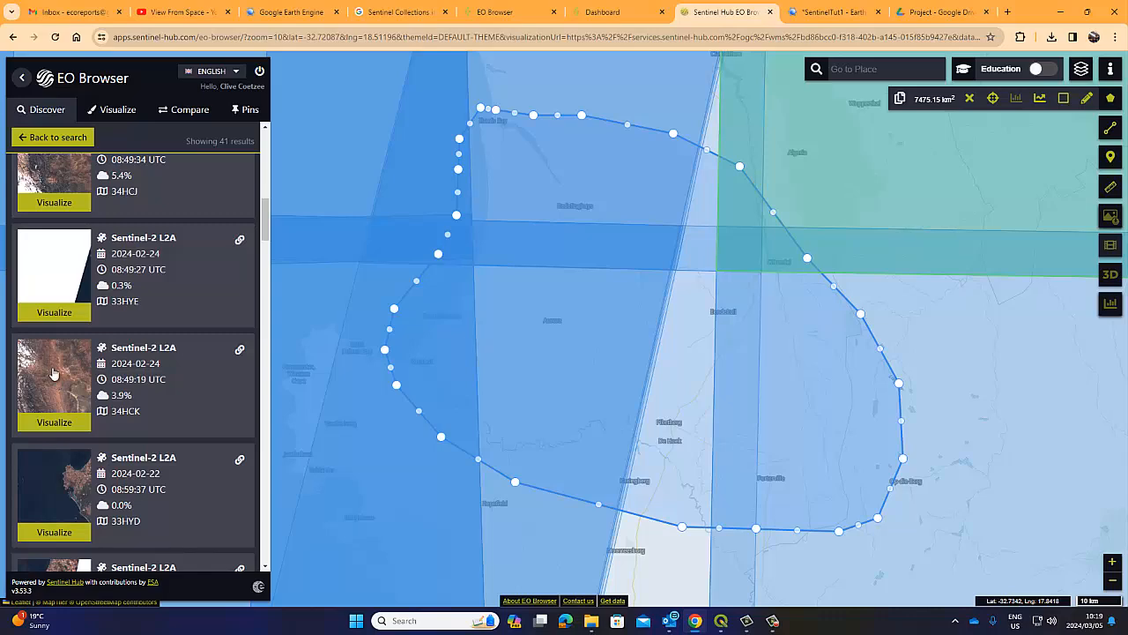
scroll(111, 250, up, 1)
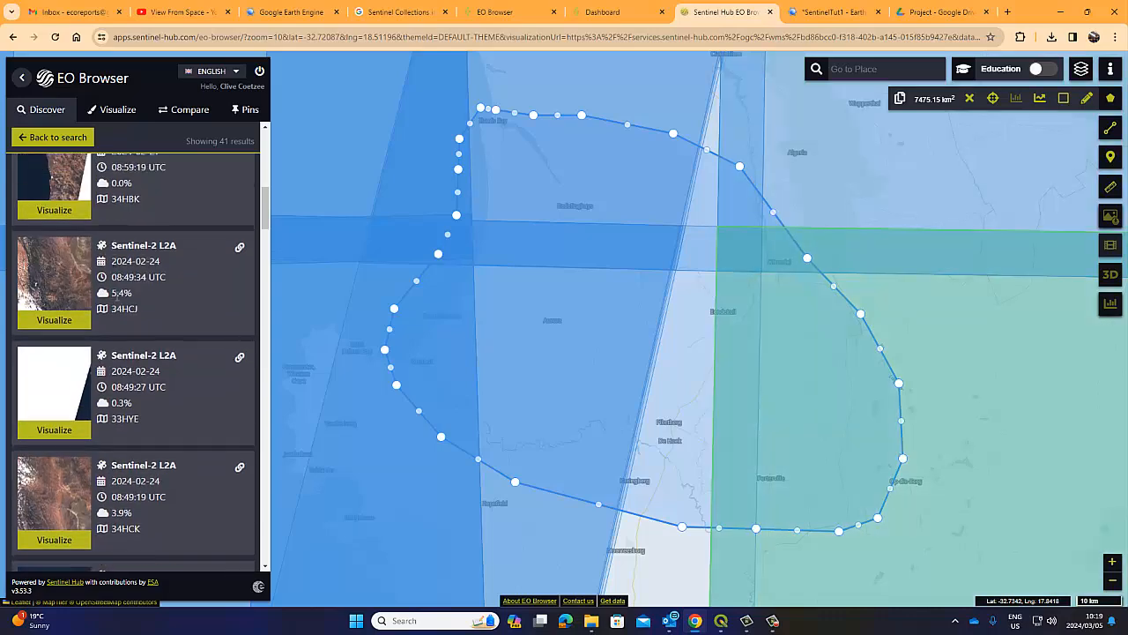
scroll(97, 291, down, 4)
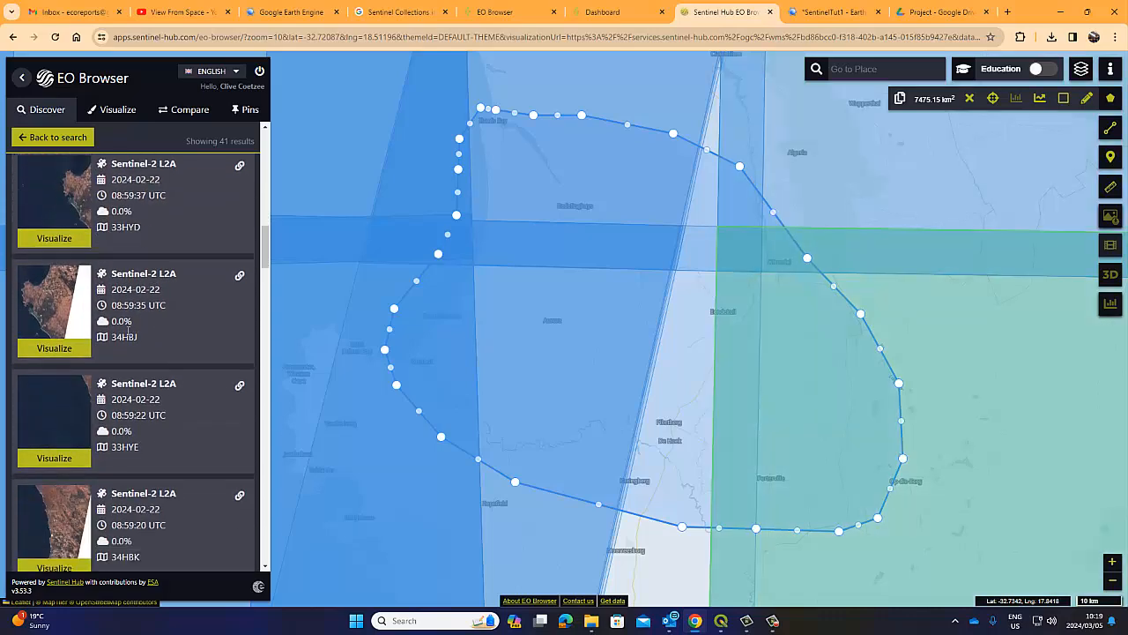
scroll(128, 330, down, 6)
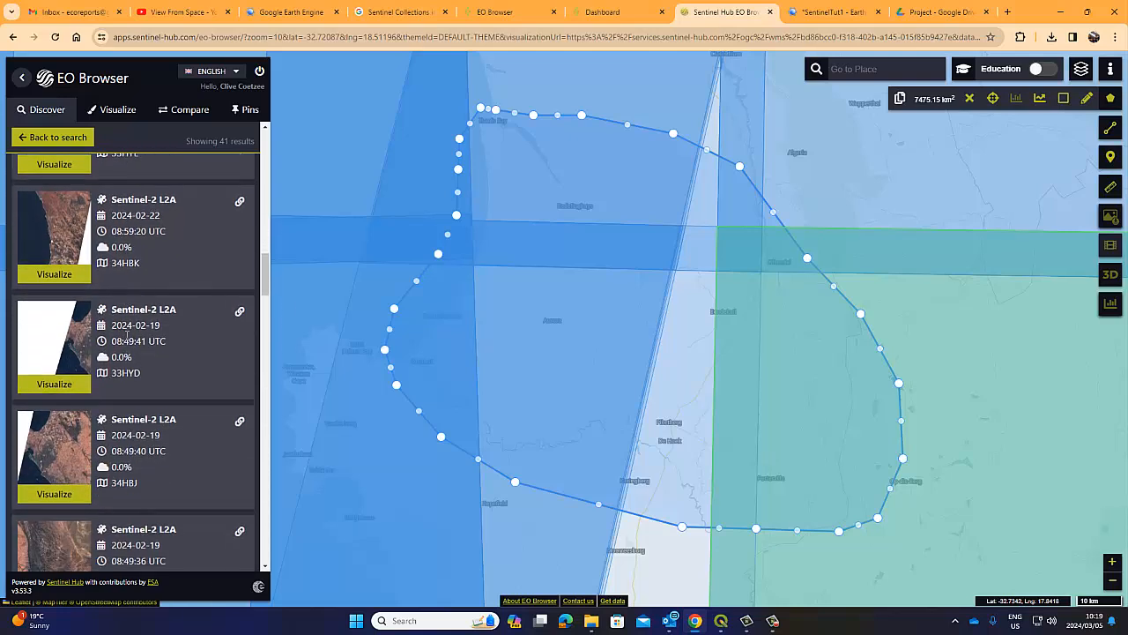
scroll(128, 343, down, 1)
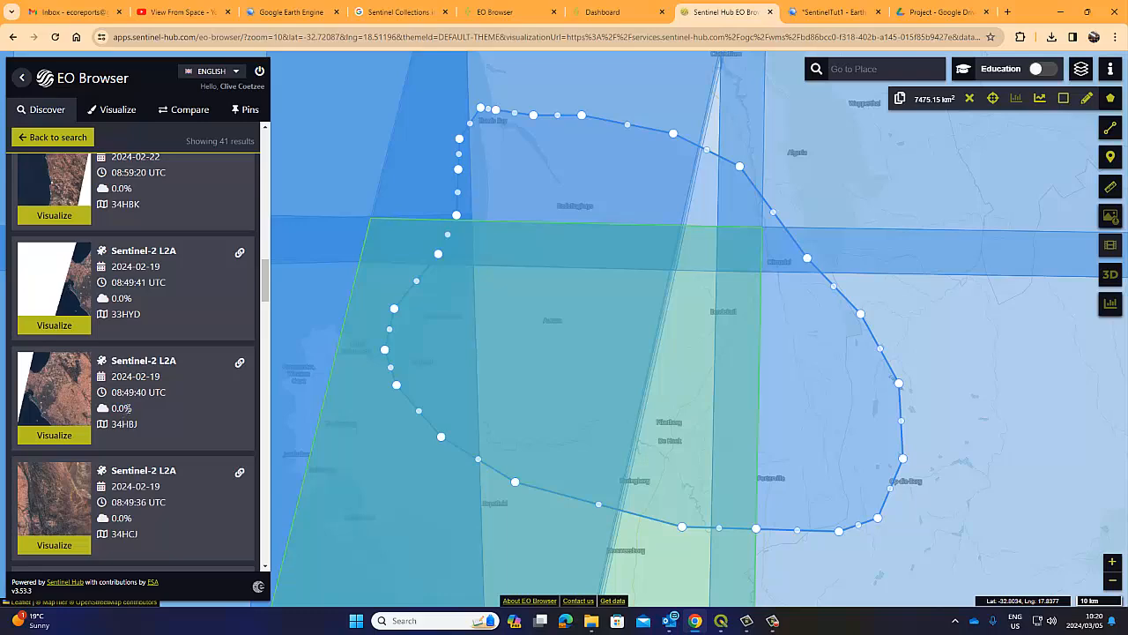
click(64, 385)
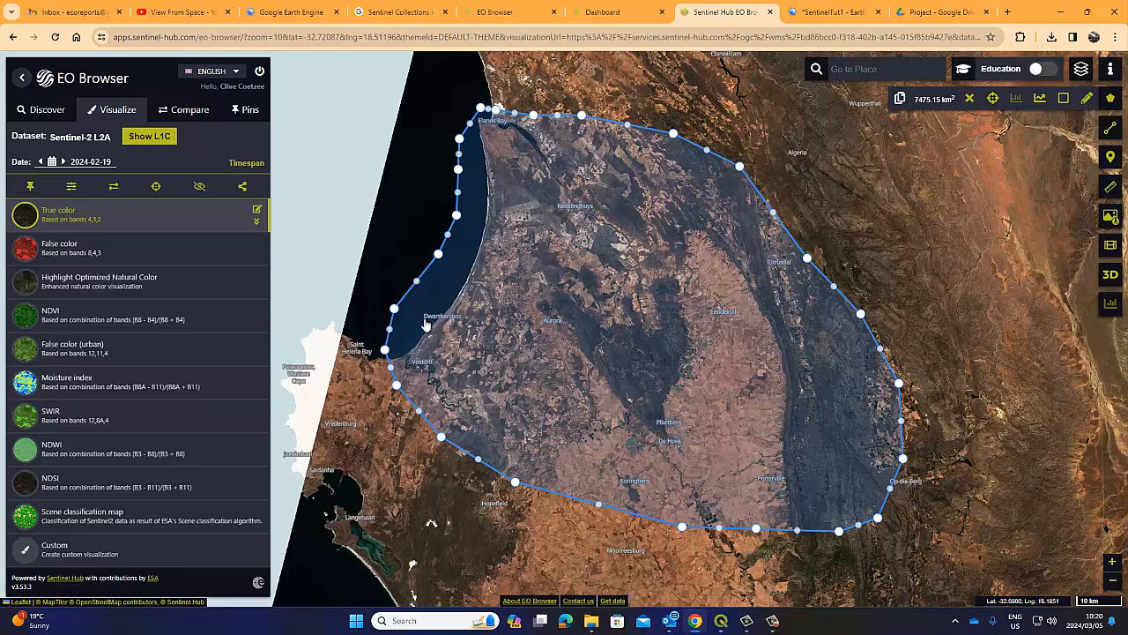
- Check how far the 2024-02-19 imagery extends around the area of interest and render it in False color
scroll(610, 337, down, 3)
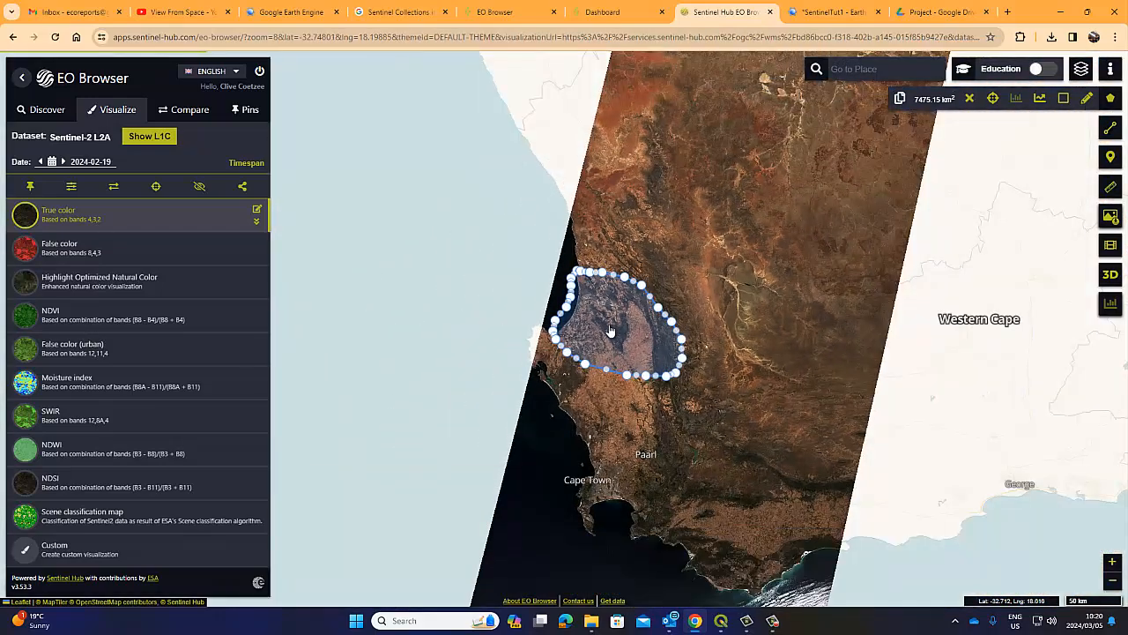
scroll(610, 331, down, 2)
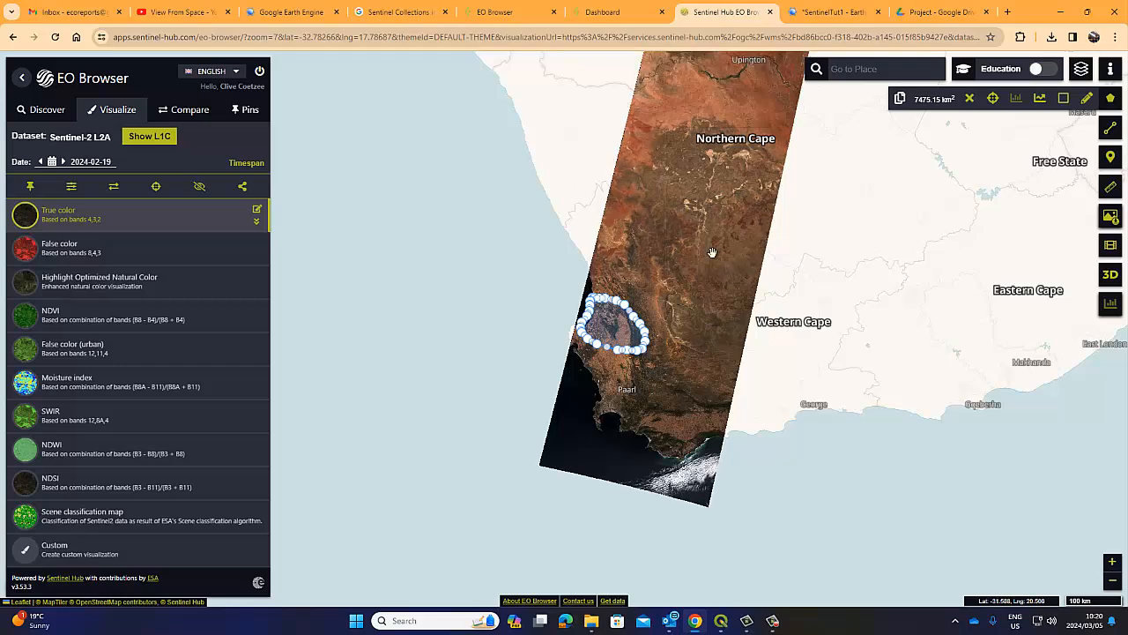
scroll(712, 253, down, 2)
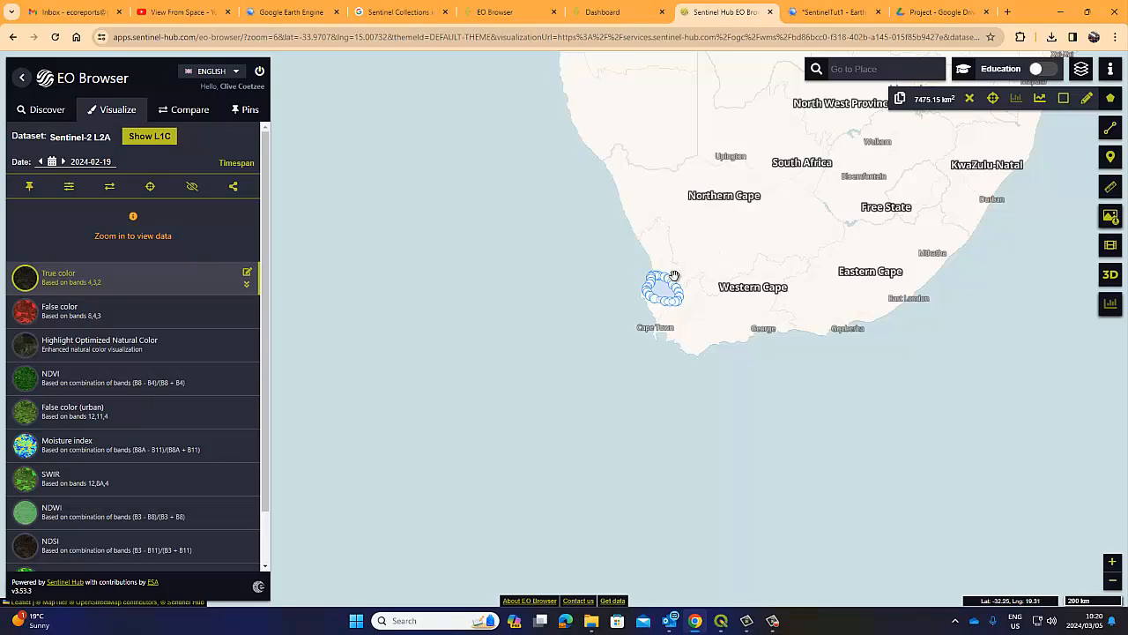
scroll(675, 276, up, 2)
scroll(629, 309, up, 2)
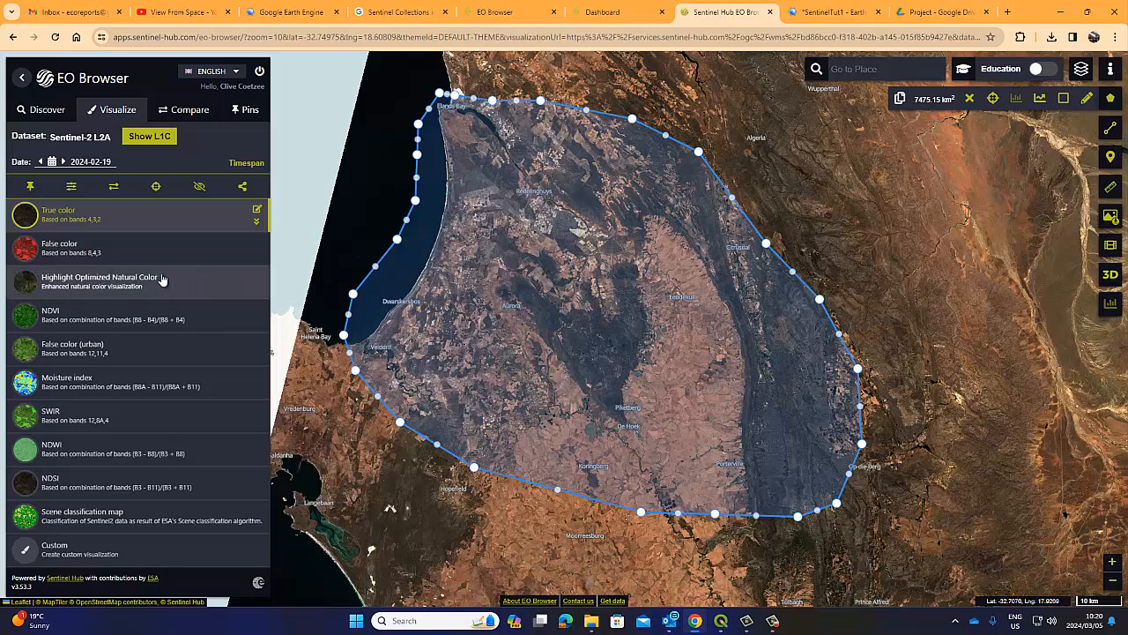
click(66, 250)
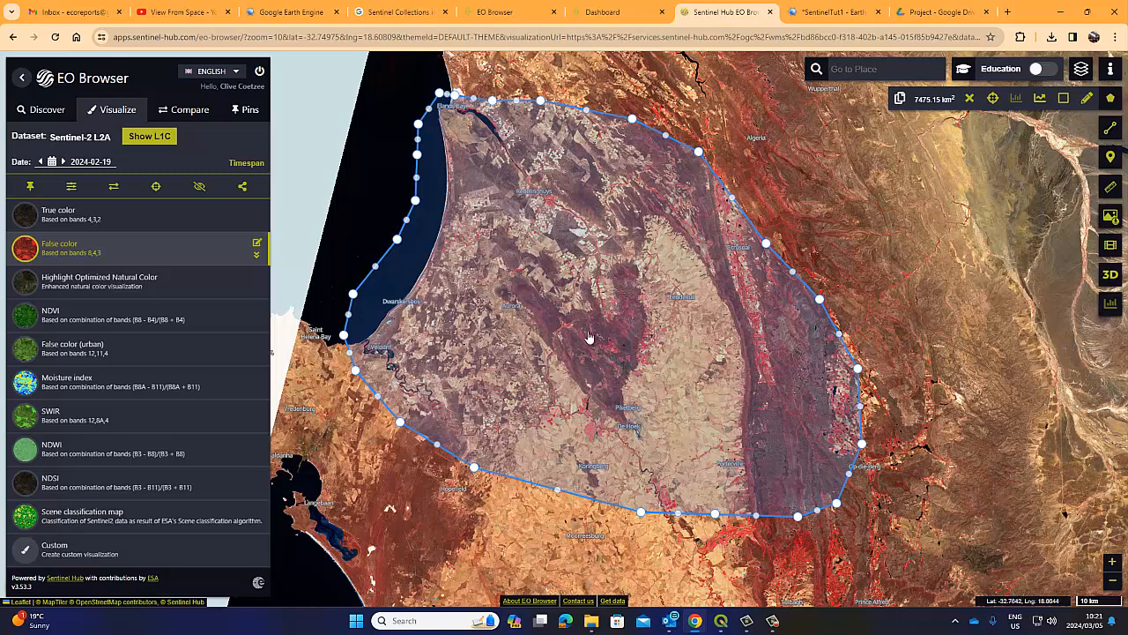
- Render the scene in Highlight Optimized Natural Color and read the description of that visualization
click(73, 286)
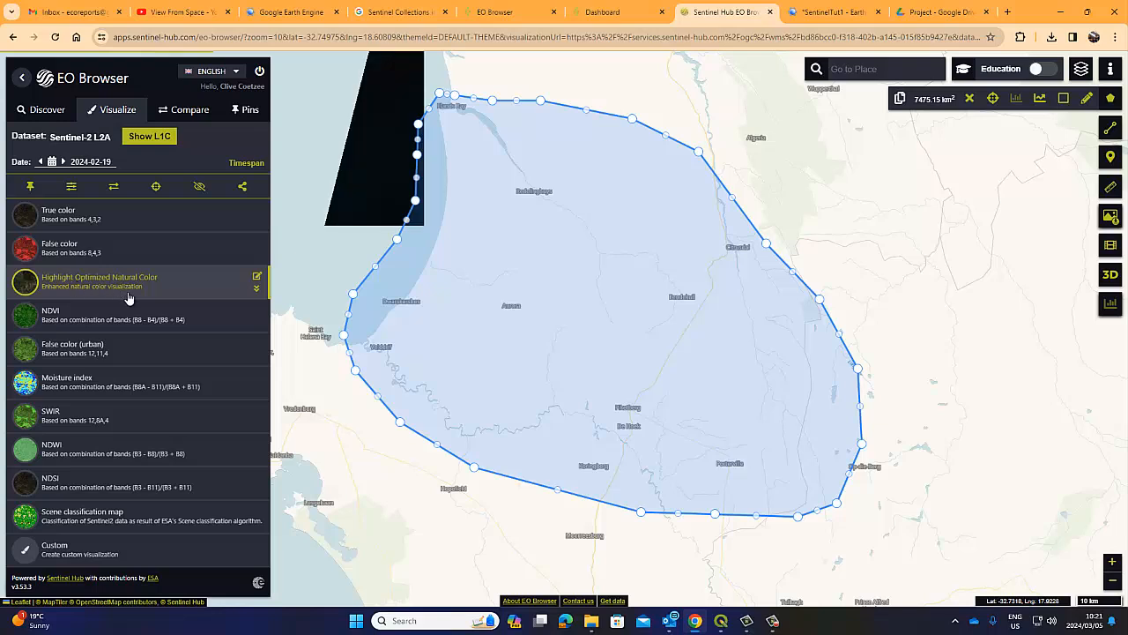
click(257, 289)
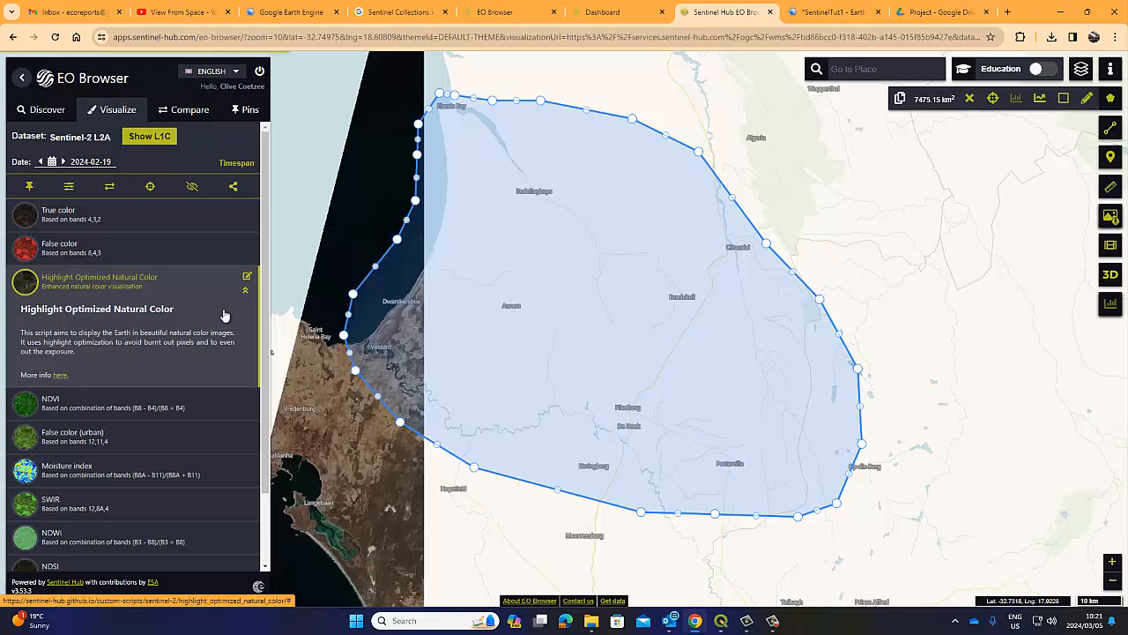
click(246, 289)
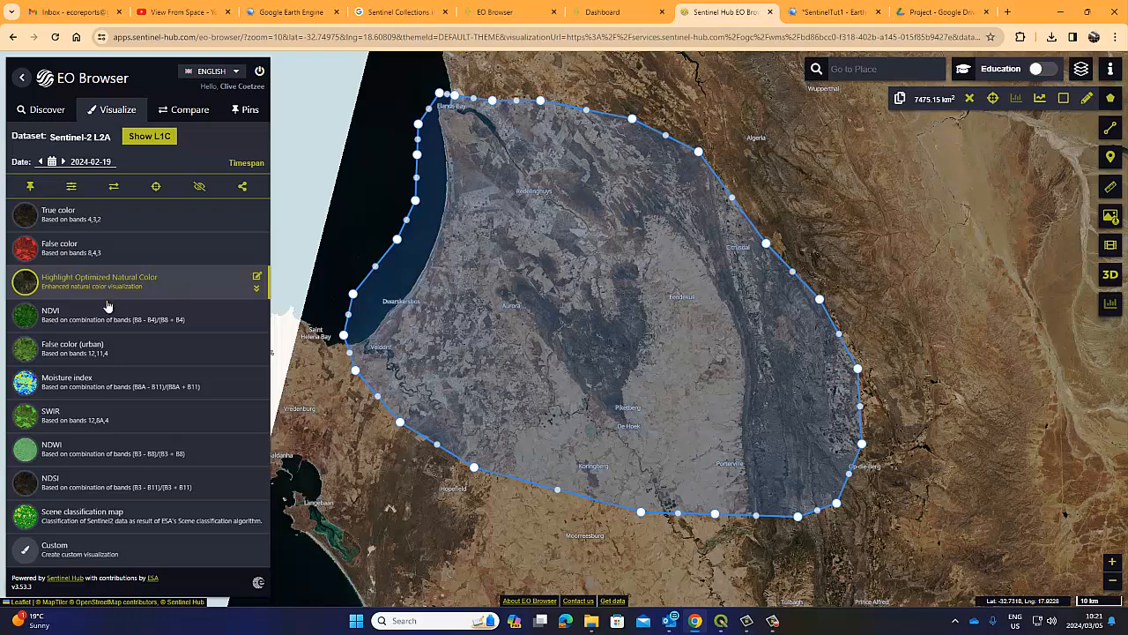
- Render the scene in NDVI and False color (urban), ending with the SWIR visualization
click(74, 316)
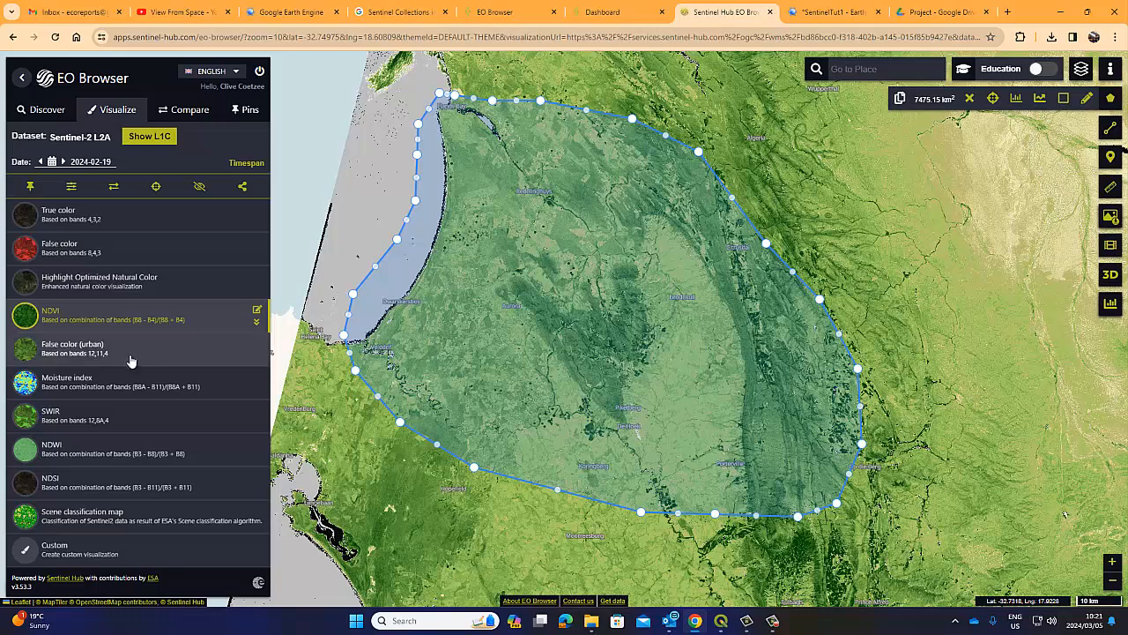
click(88, 351)
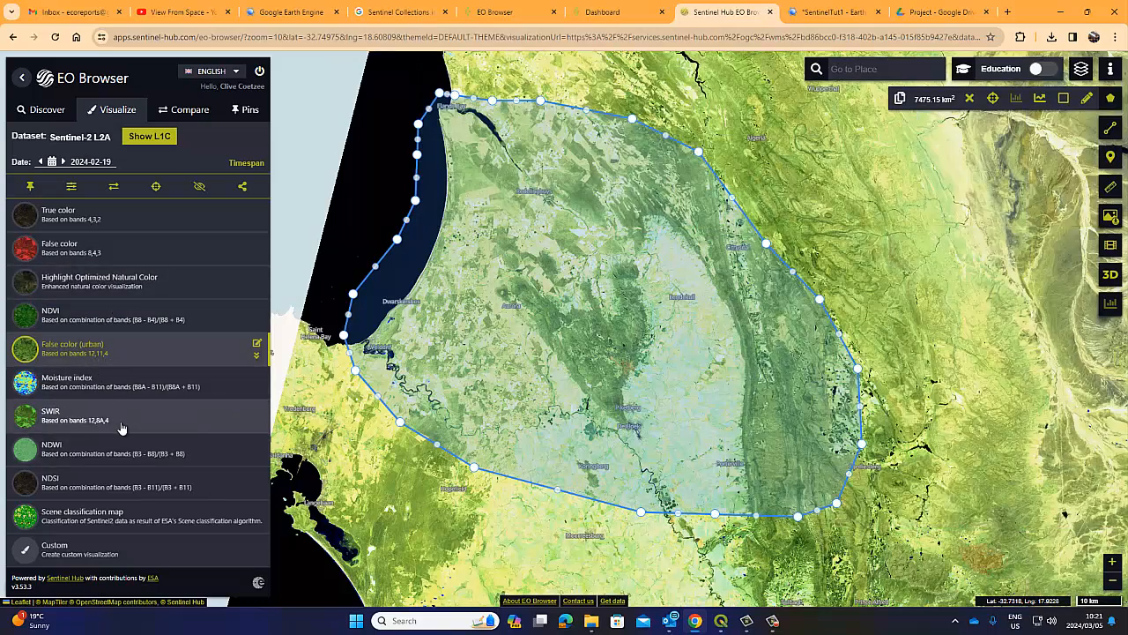
click(58, 420)
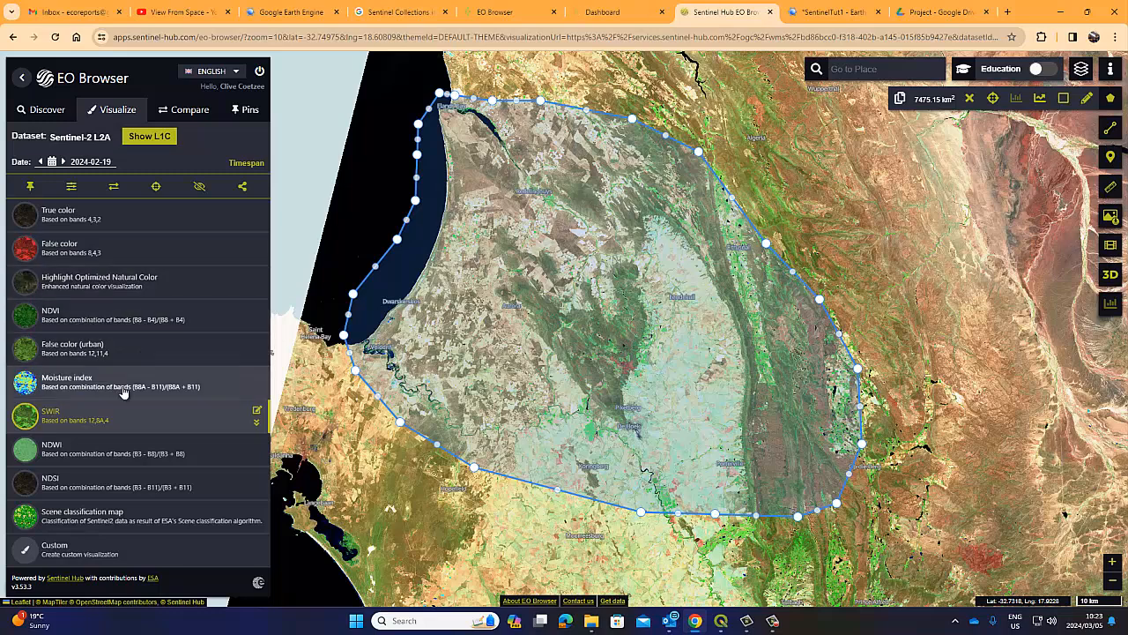
- Change the date setting to a timespan and visualize a 2024-02-22 scene and a 2024-02-27 scene from the search results in SWIR
click(246, 163)
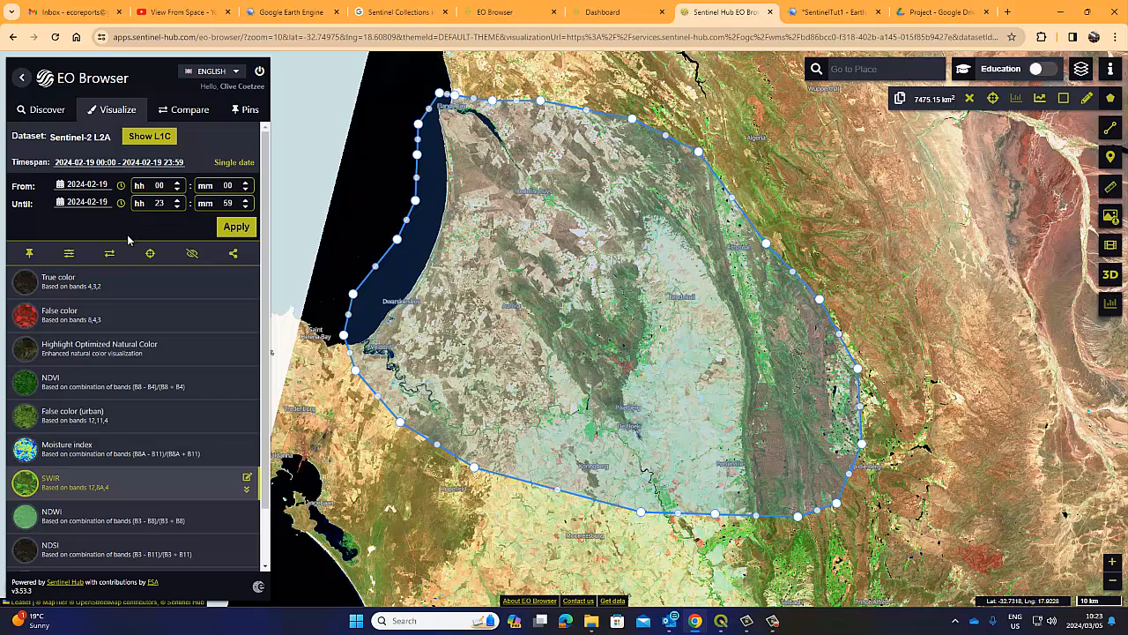
click(46, 111)
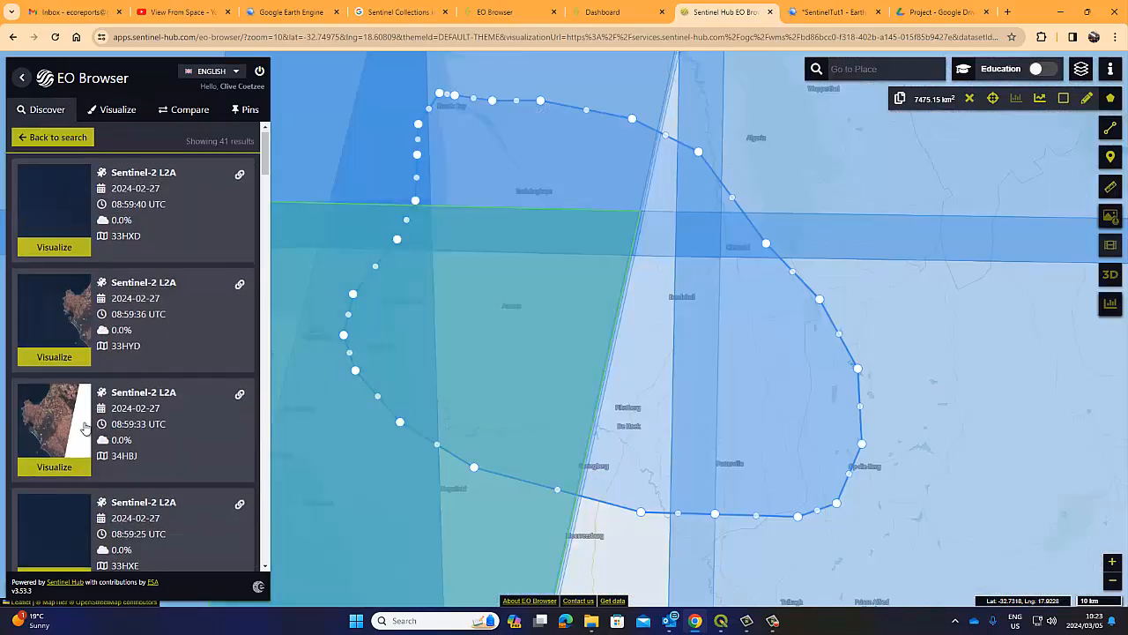
scroll(85, 427, down, 8)
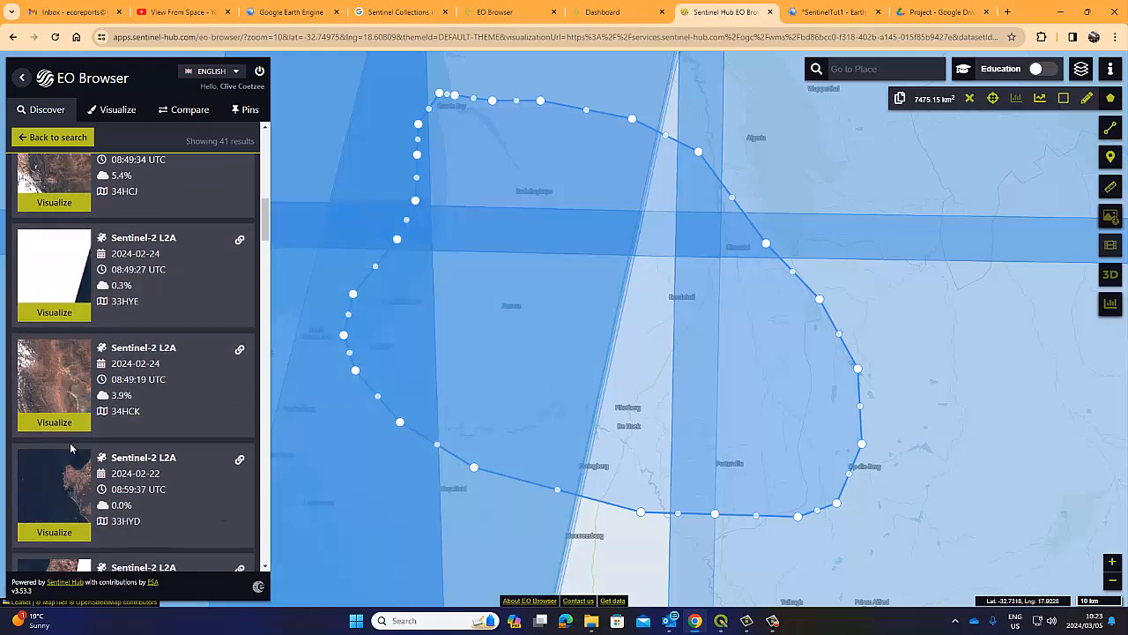
scroll(71, 448, down, 2)
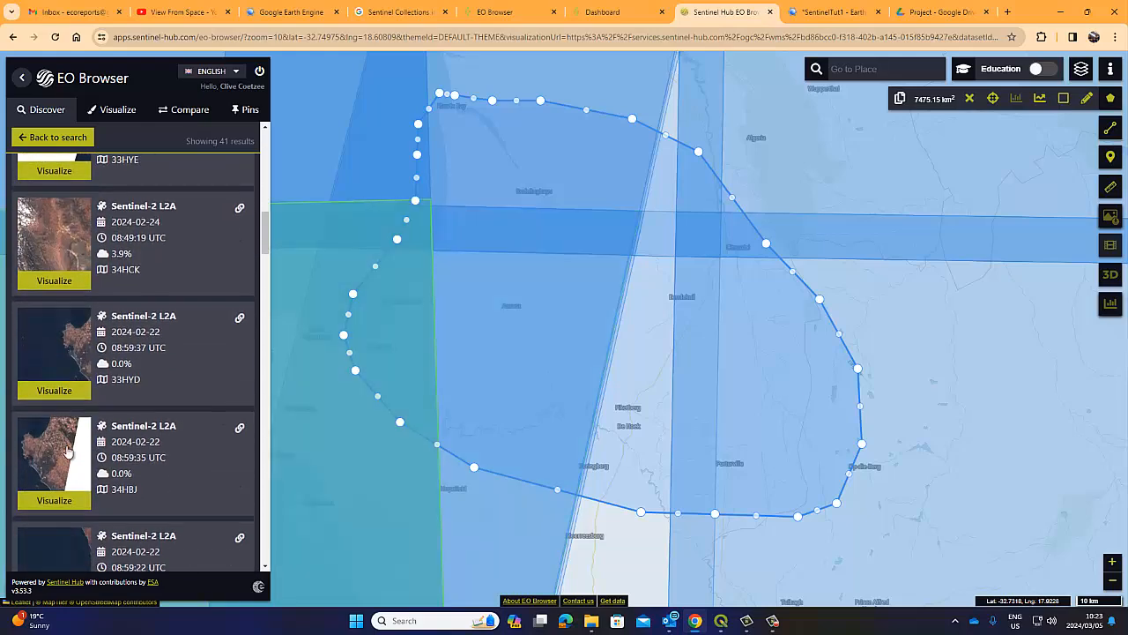
click(53, 313)
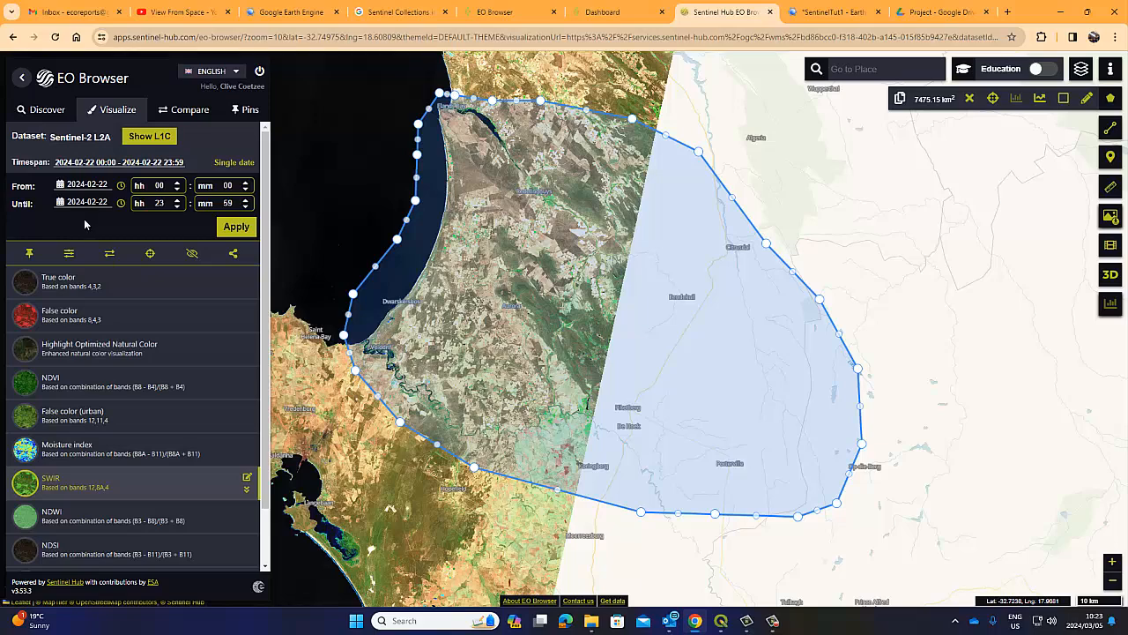
click(39, 109)
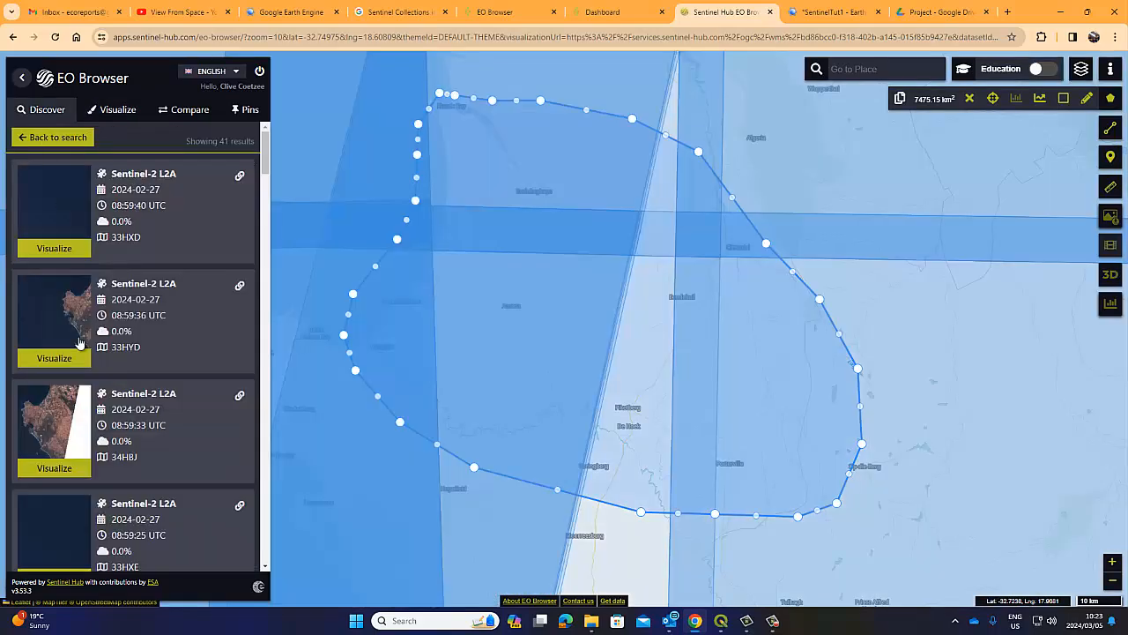
click(46, 429)
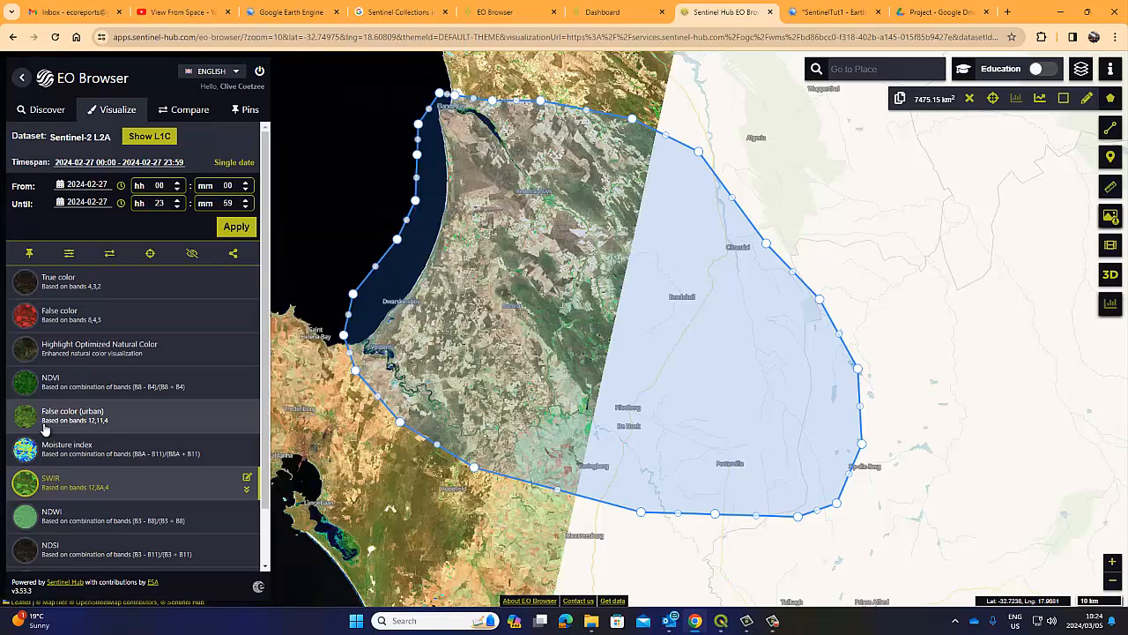
- Look through the search results back to early February, examining each scene's date, cloud cover and tile
click(47, 110)
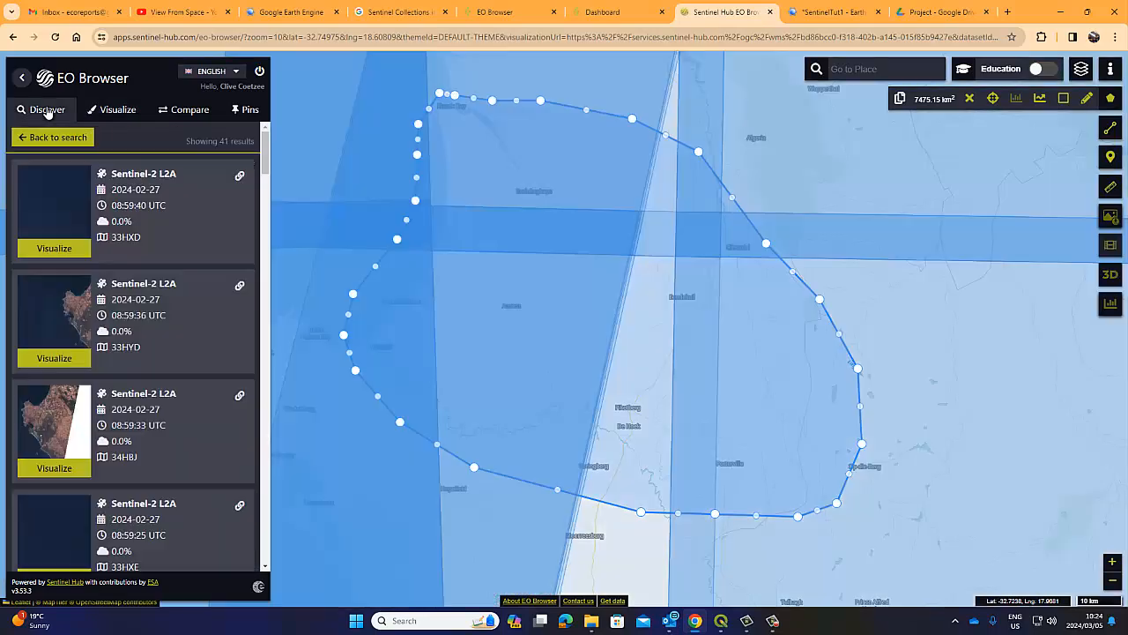
scroll(89, 370, down, 1)
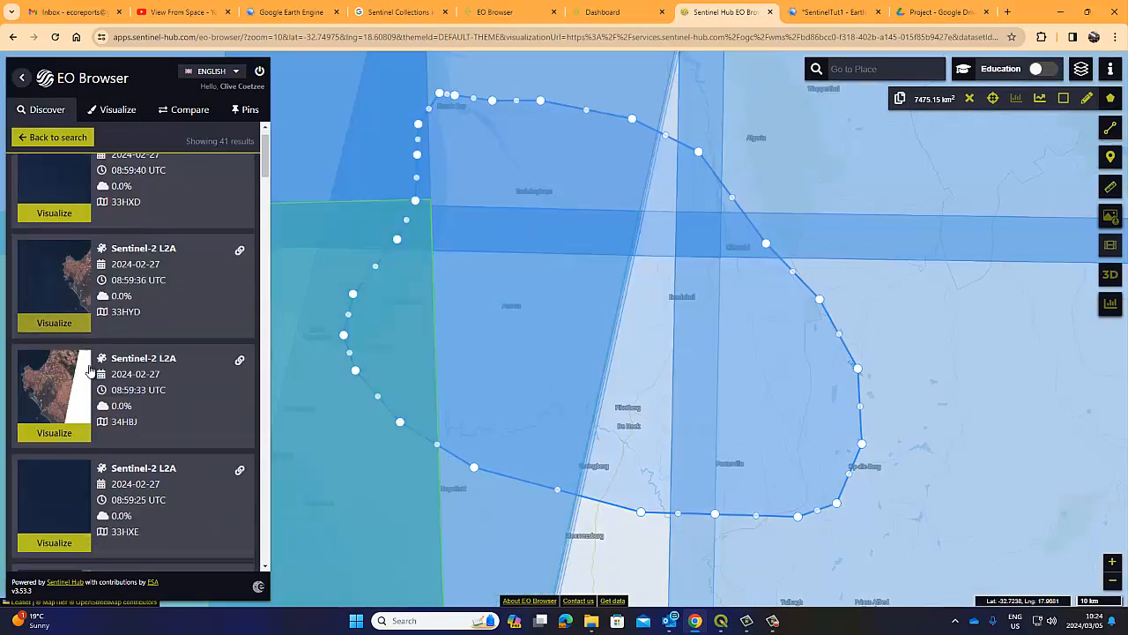
scroll(89, 370, down, 15)
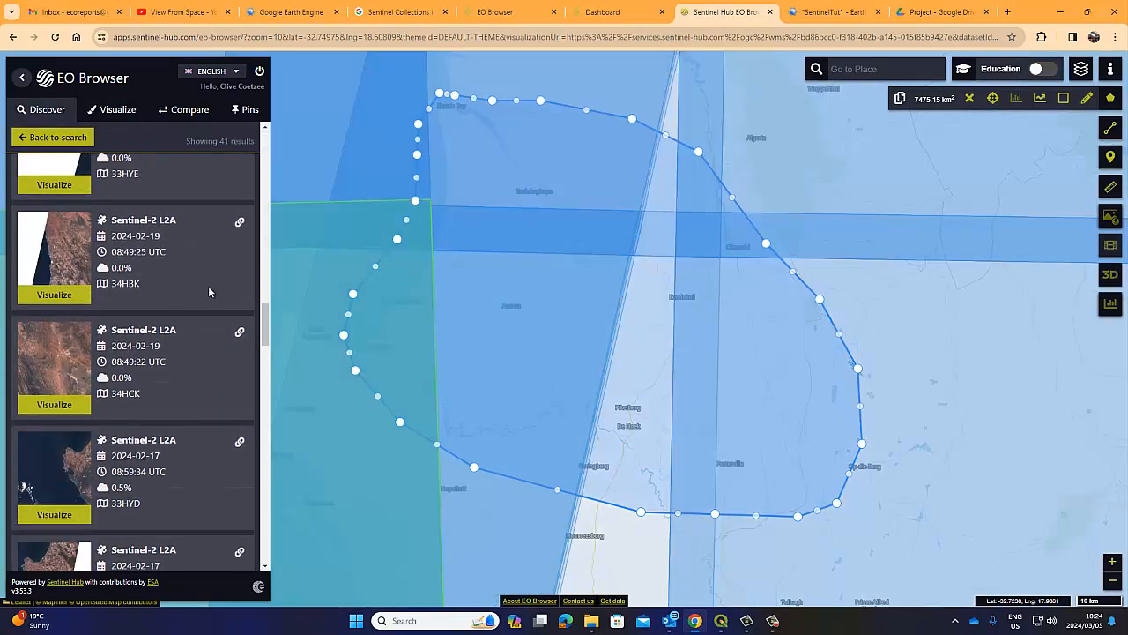
drag(264, 310, 262, 395)
scroll(136, 475, down, 5)
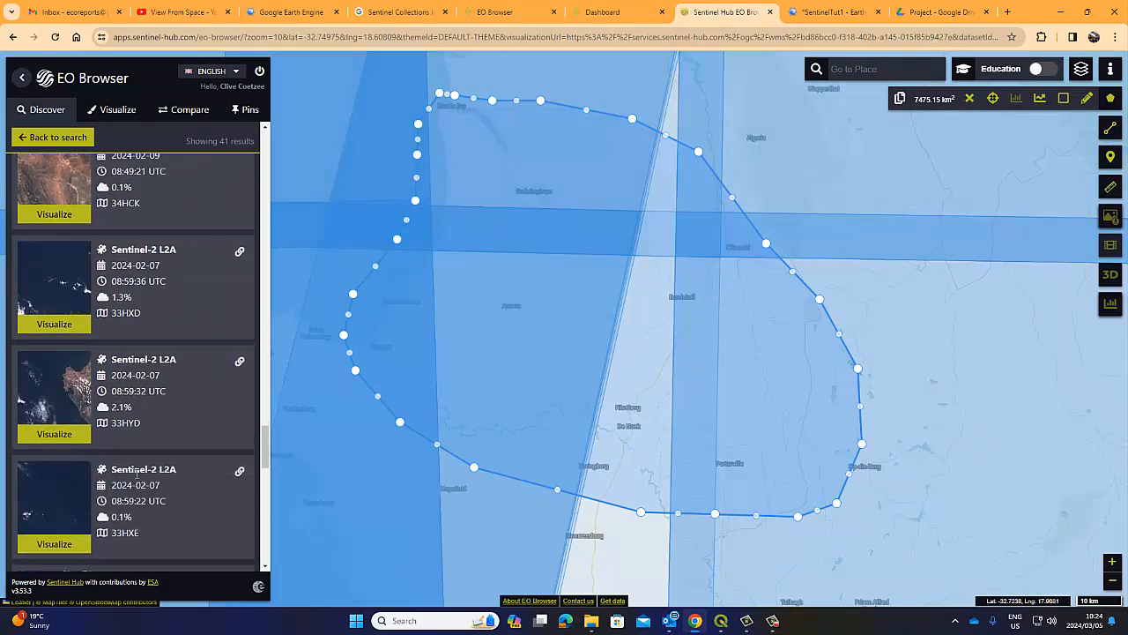
scroll(137, 474, down, 8)
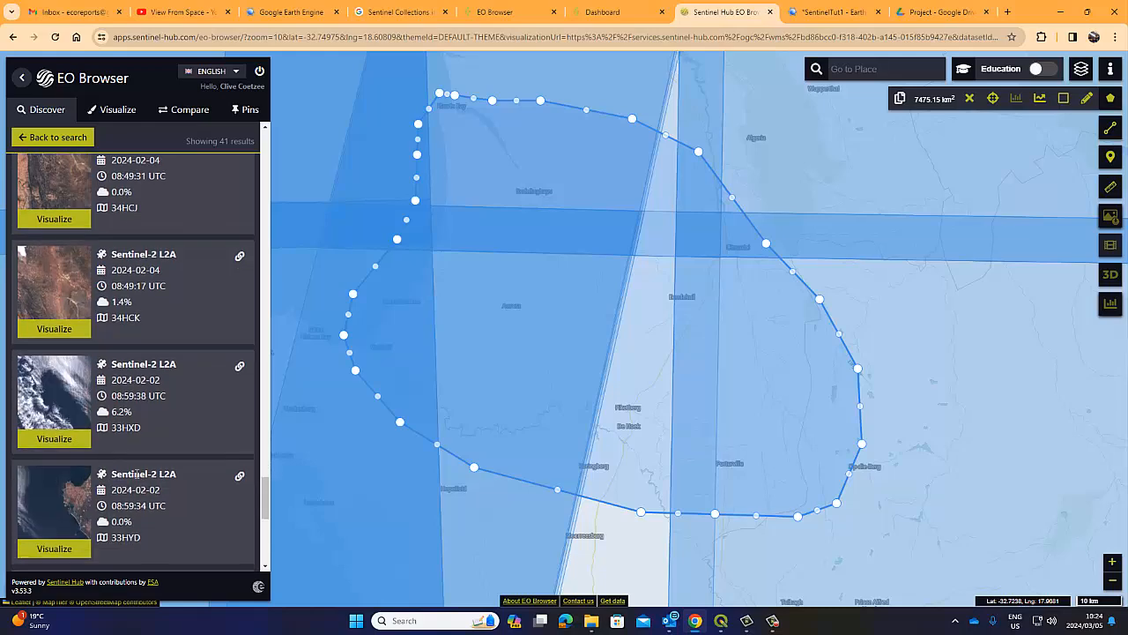
scroll(137, 475, down, 5)
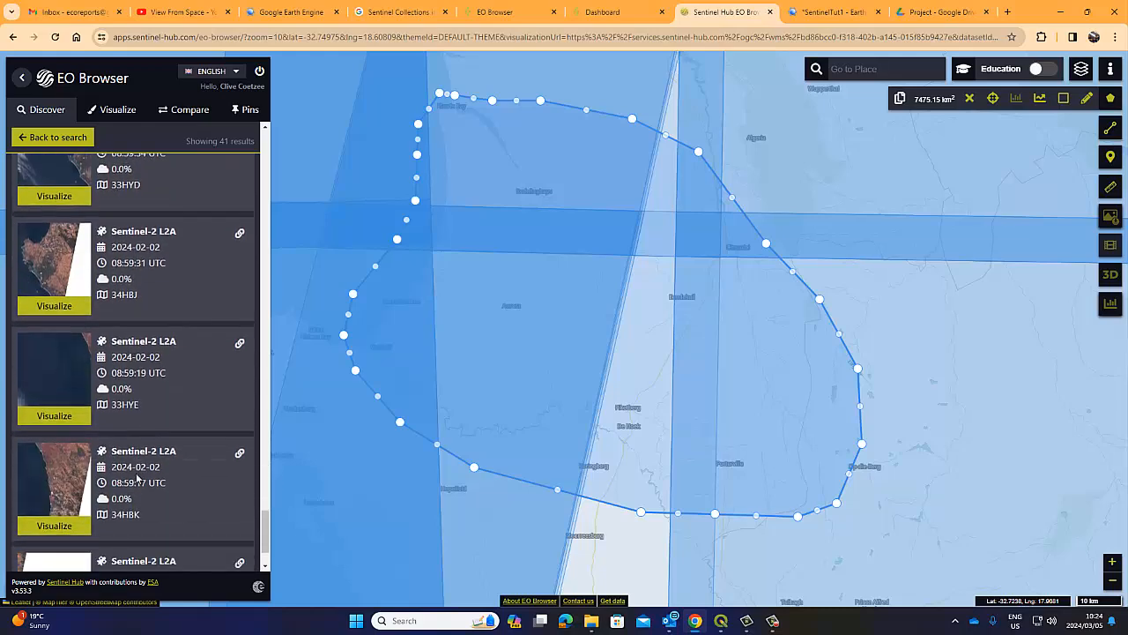
scroll(136, 477, down, 1)
scroll(136, 461, up, 6)
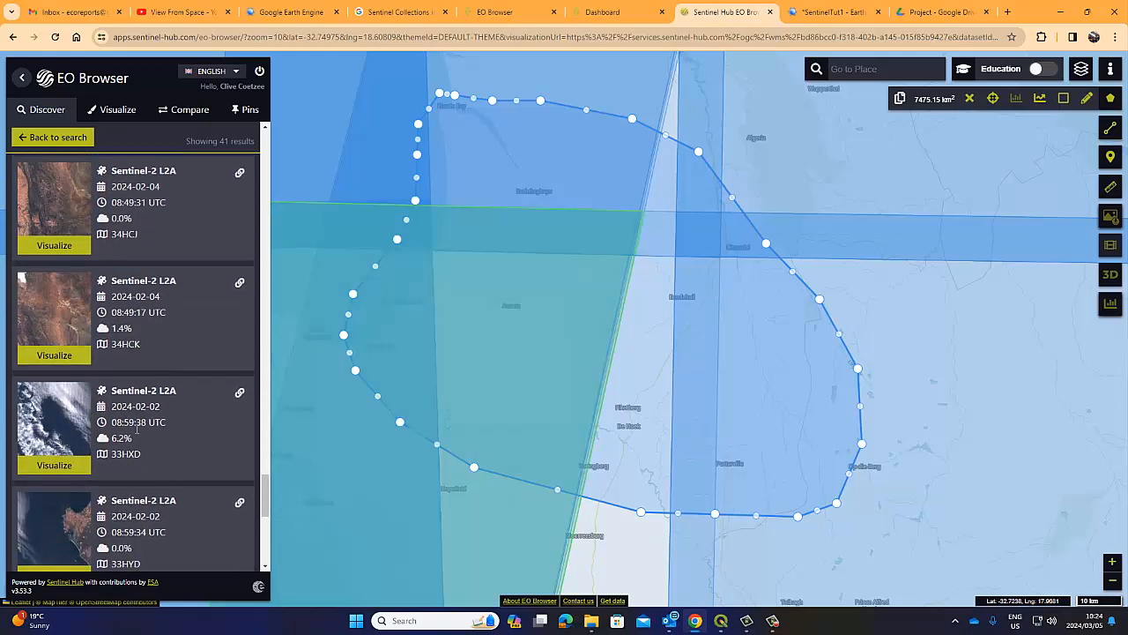
scroll(137, 432, up, 3)
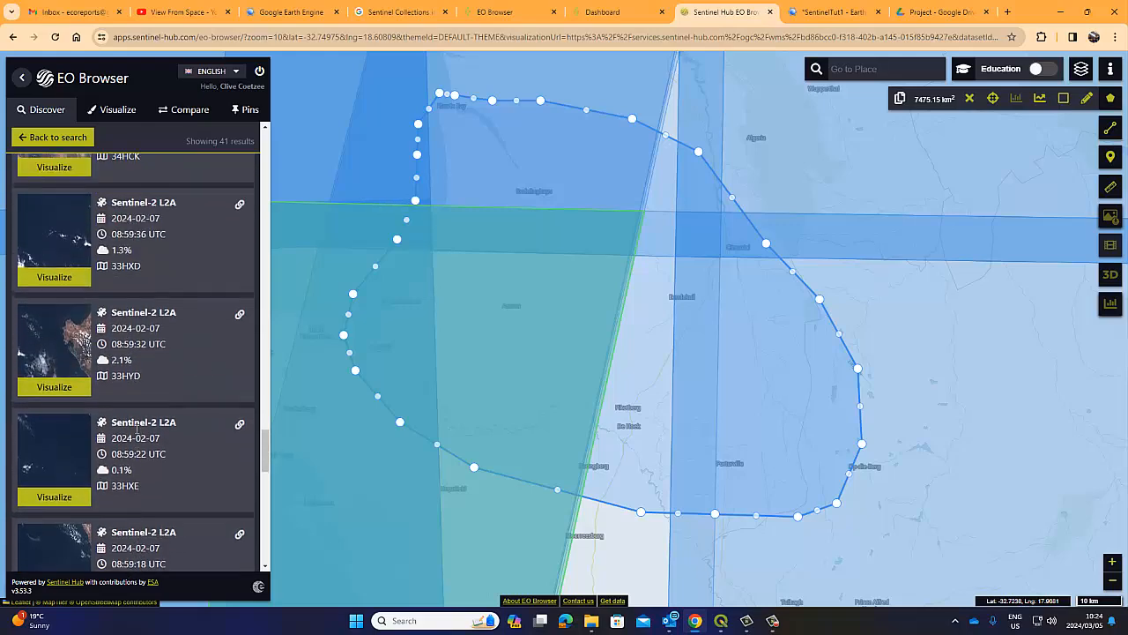
- Go back through the search results to the 2024-02-19 scenes and visualize one with 0.0% cloud cover
scroll(137, 432, up, 4)
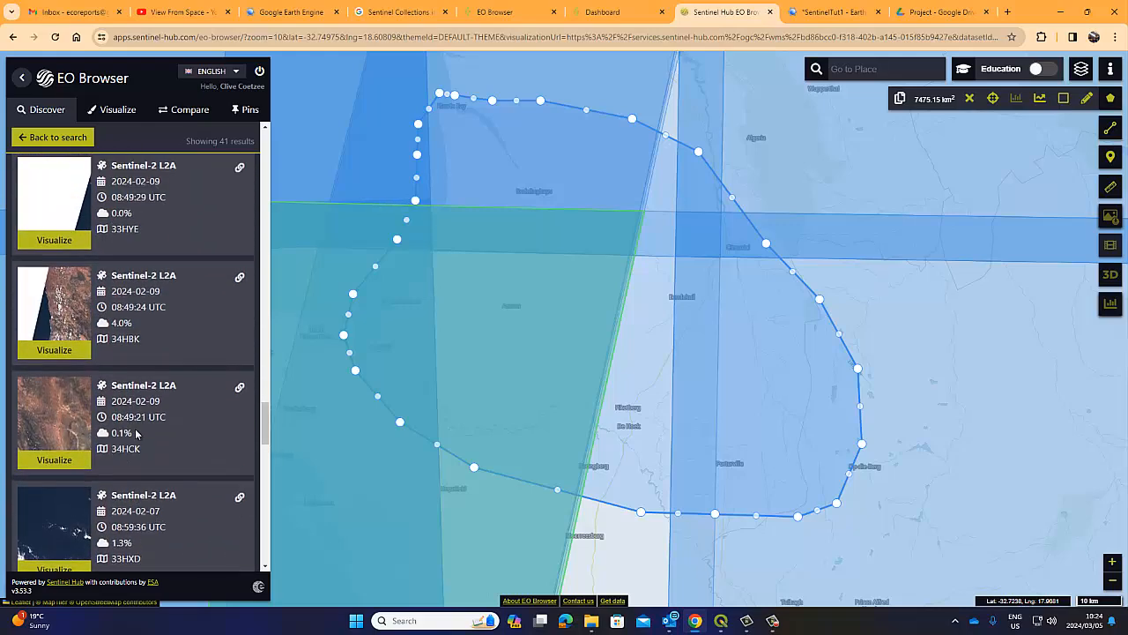
scroll(137, 432, up, 2)
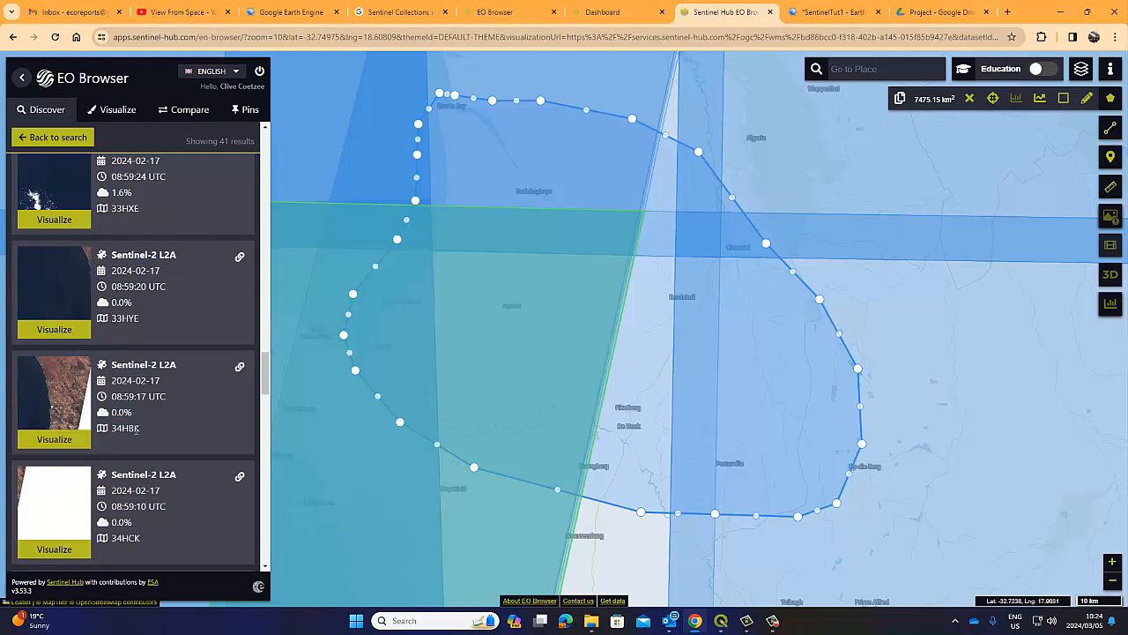
scroll(136, 428, up, 6)
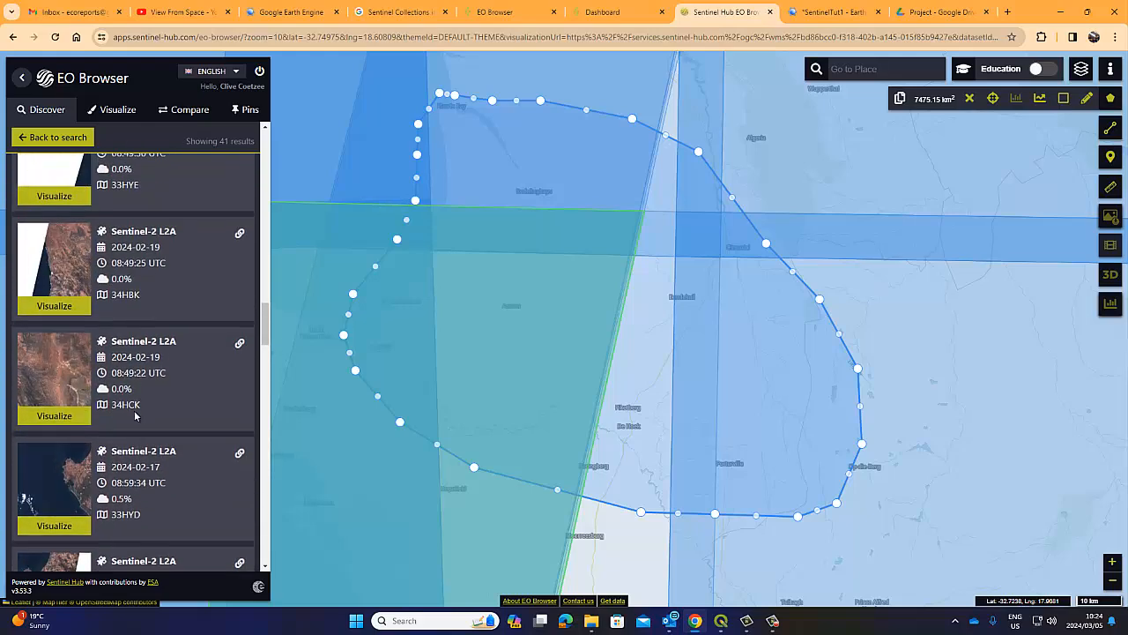
scroll(99, 317, up, 2)
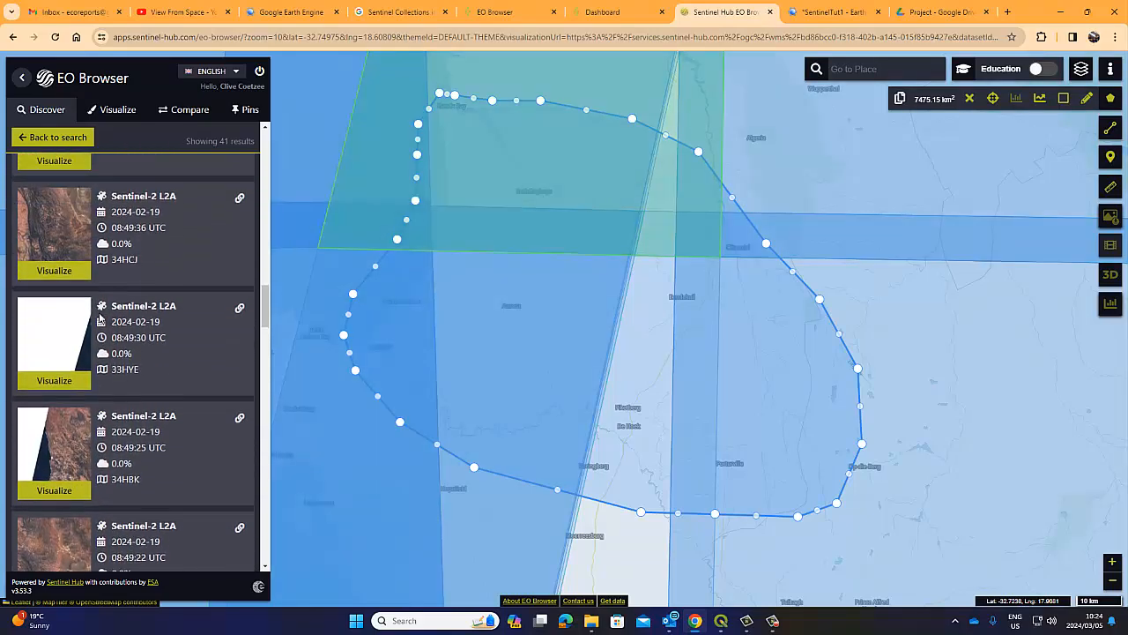
scroll(100, 317, up, 3)
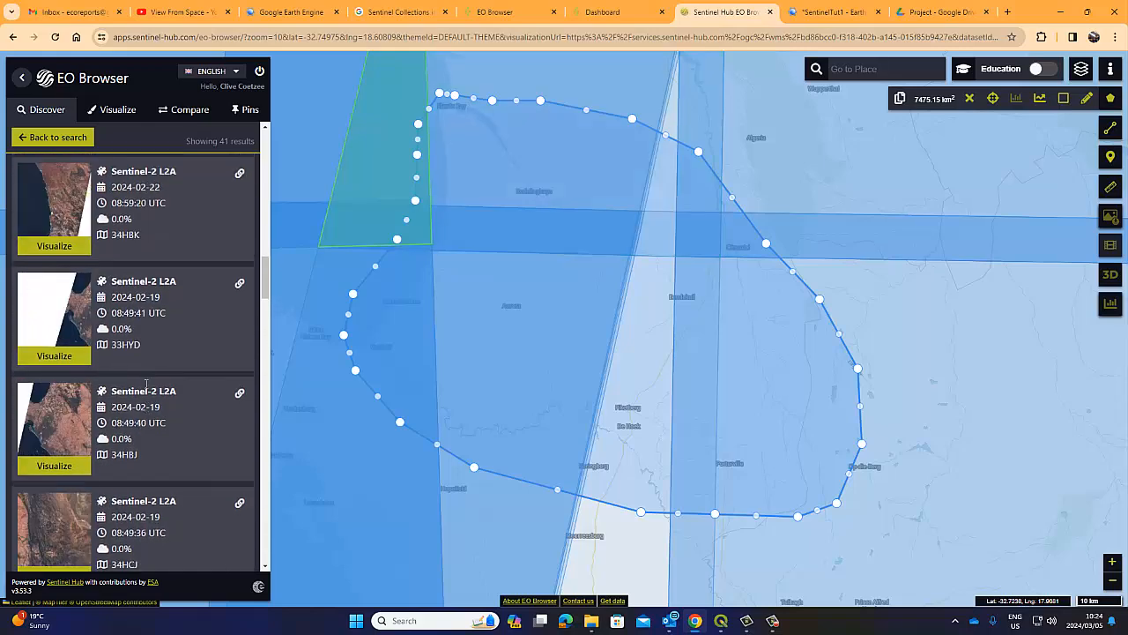
scroll(145, 381, up, 2)
scroll(145, 385, up, 6)
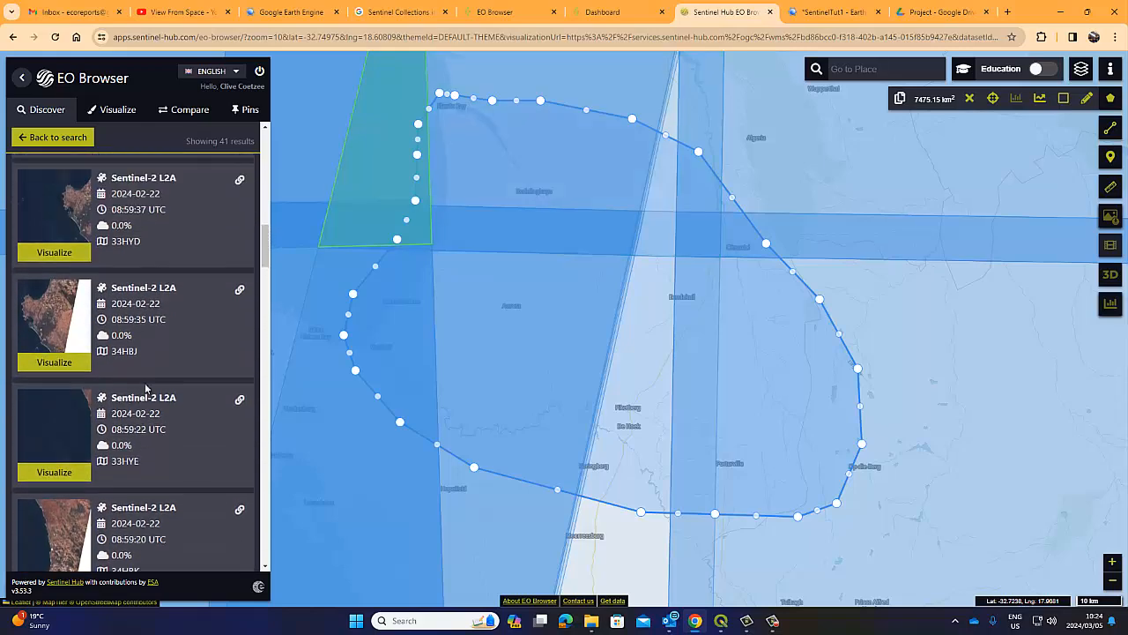
scroll(146, 389, down, 7)
scroll(145, 389, down, 1)
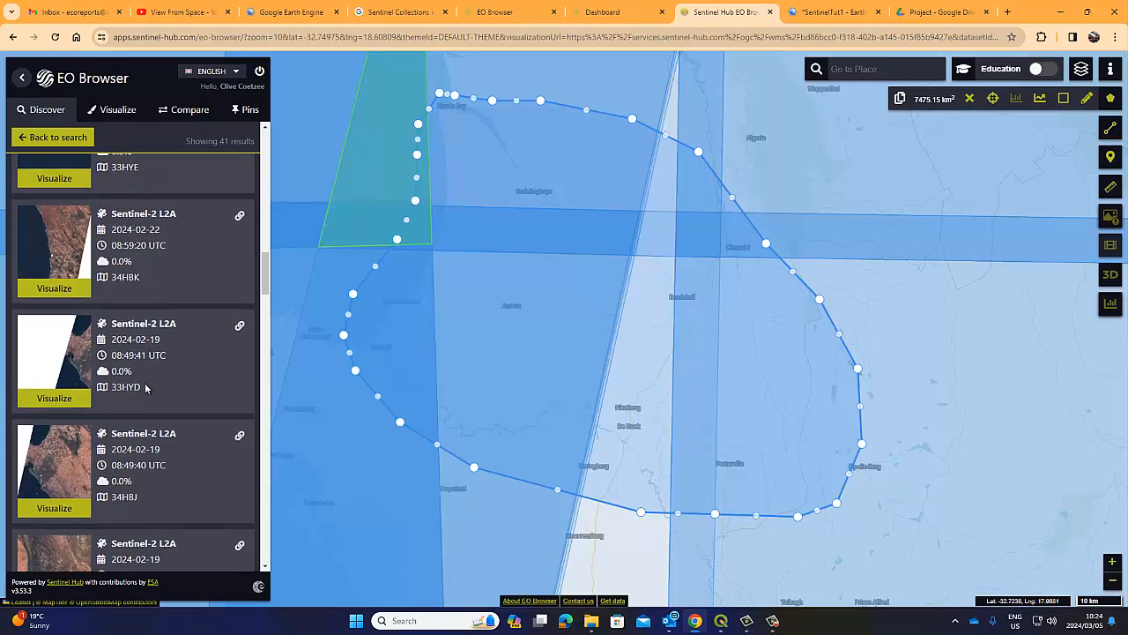
scroll(146, 388, down, 1)
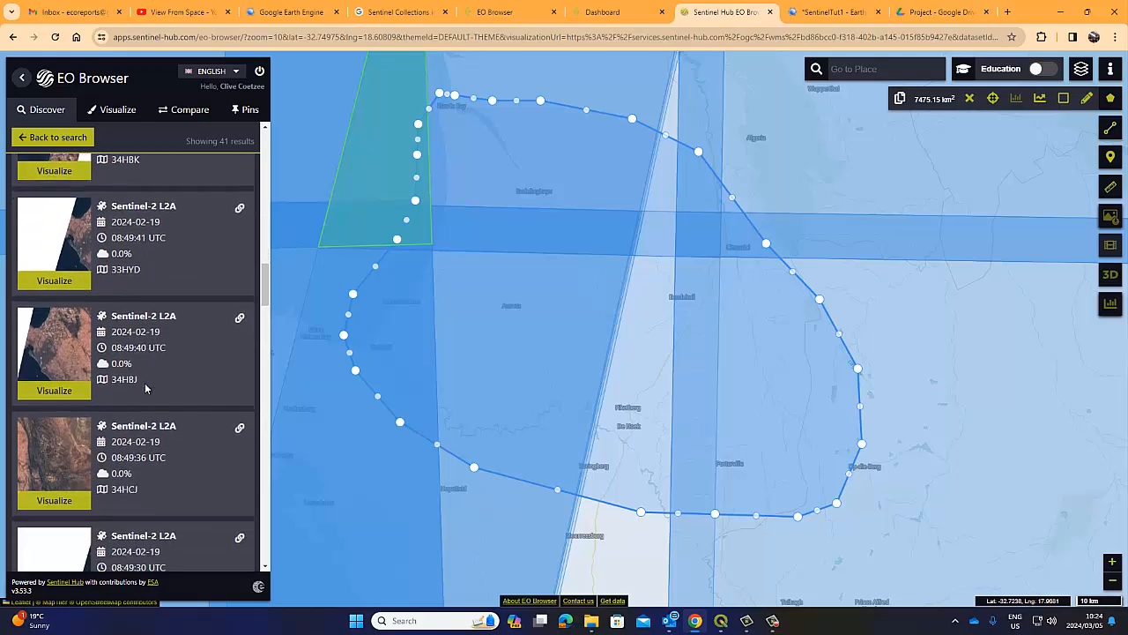
click(53, 354)
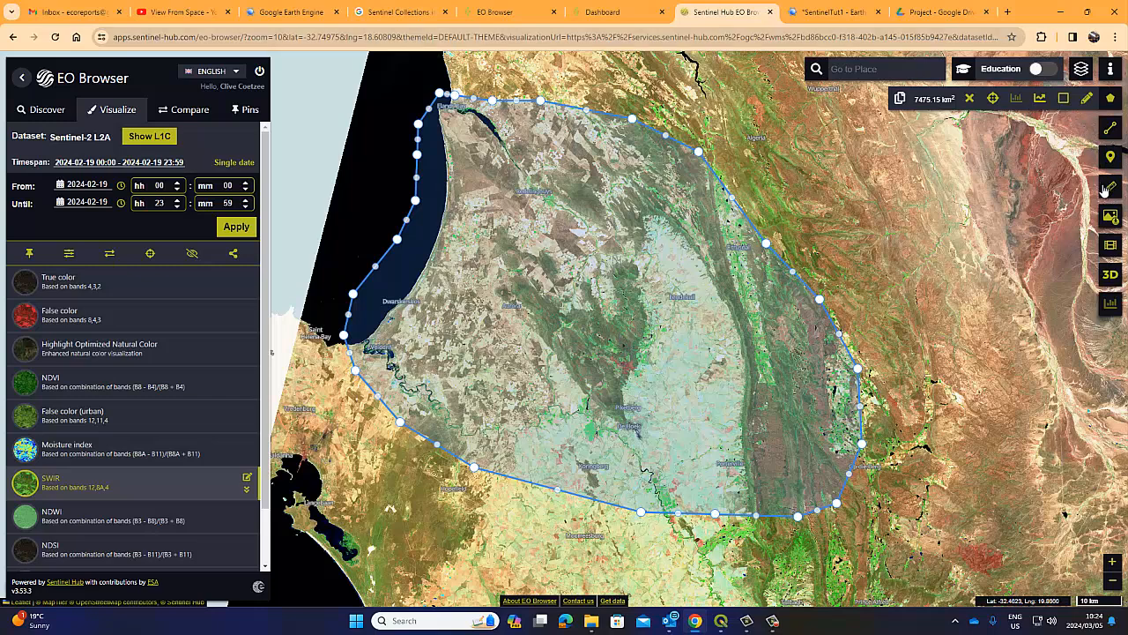
- Open the image download options and compare the image formats offered for Basic and High-res print
mouse_move(1110, 132)
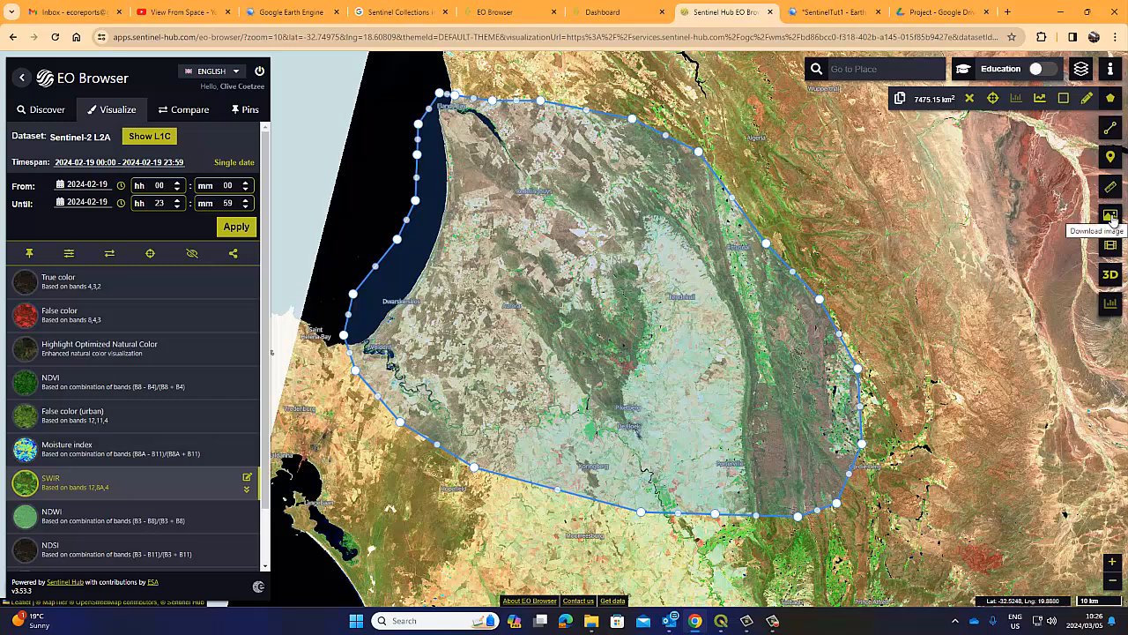
click(1110, 217)
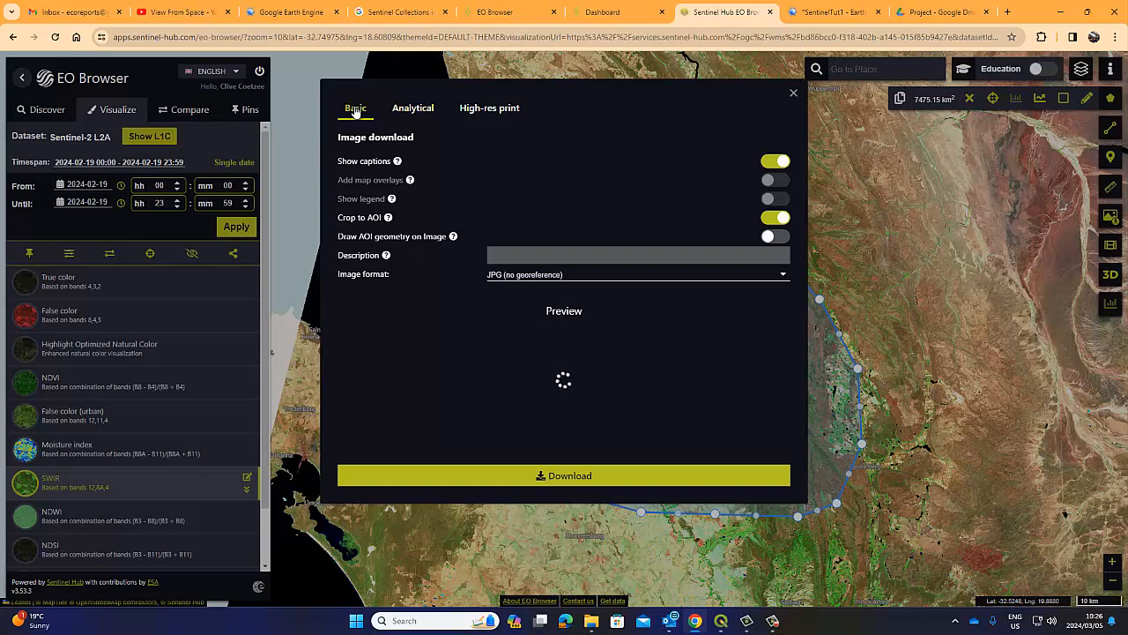
click(481, 111)
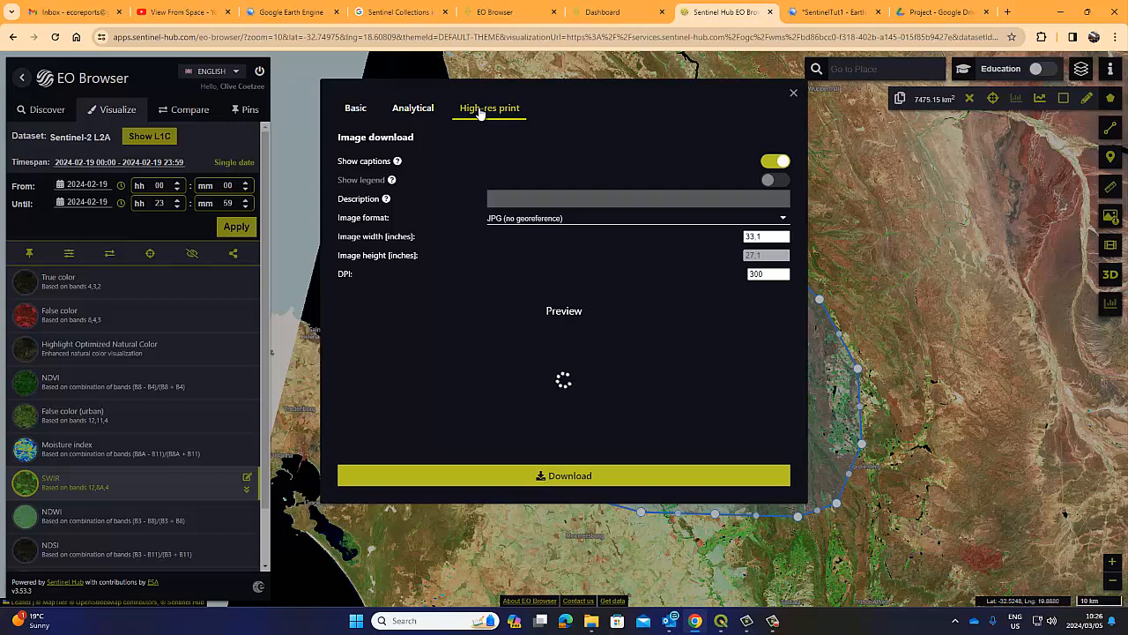
click(509, 221)
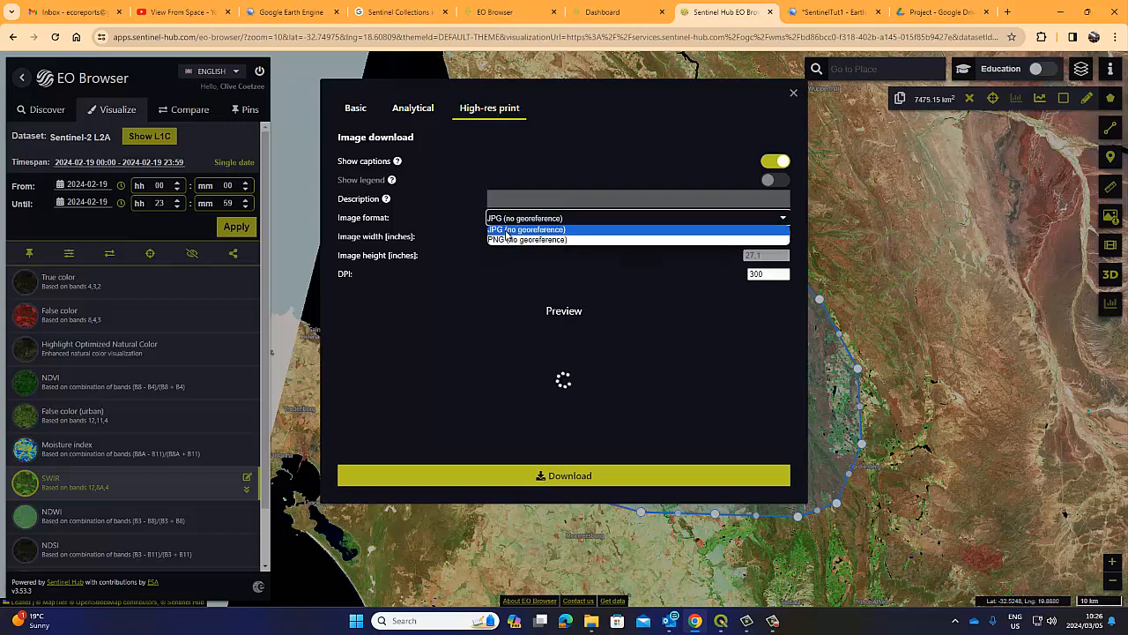
click(354, 108)
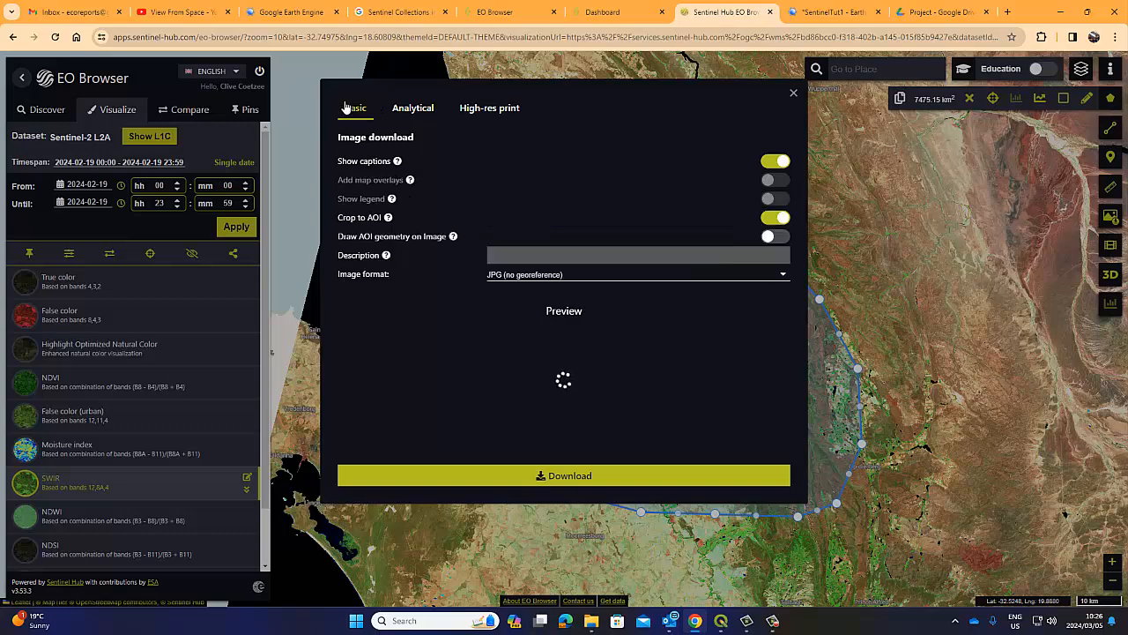
click(515, 280)
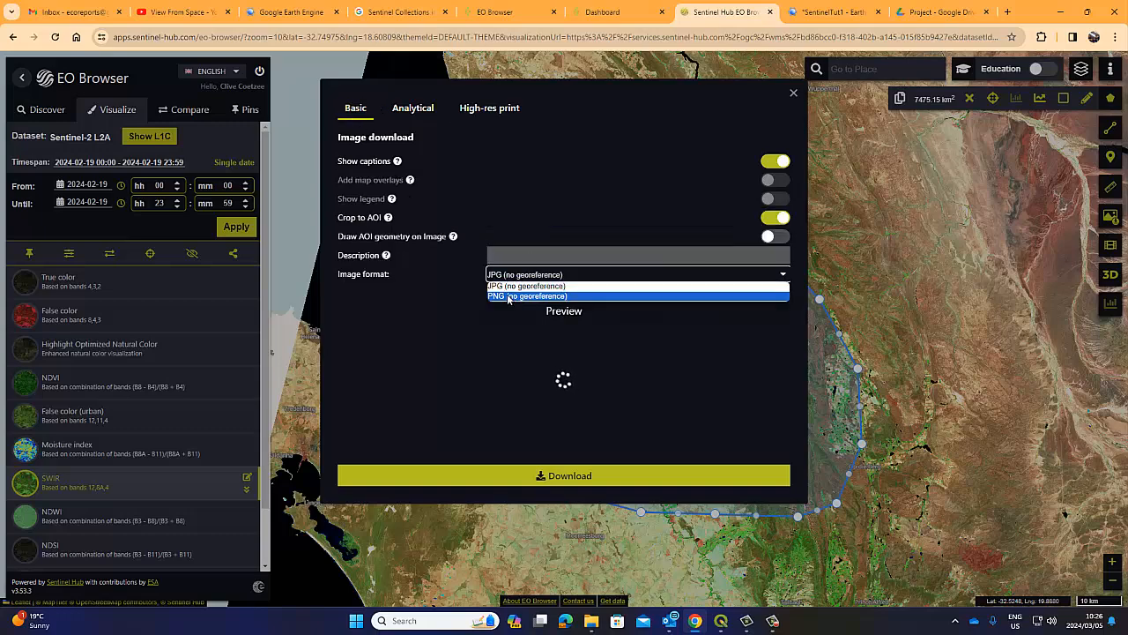
click(476, 107)
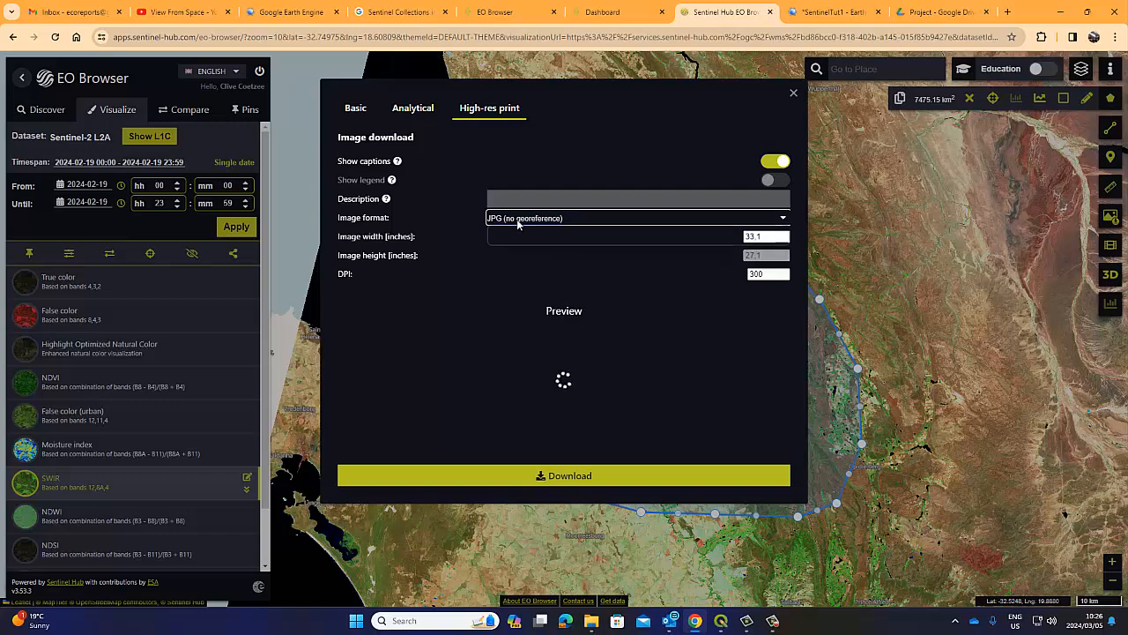
click(511, 219)
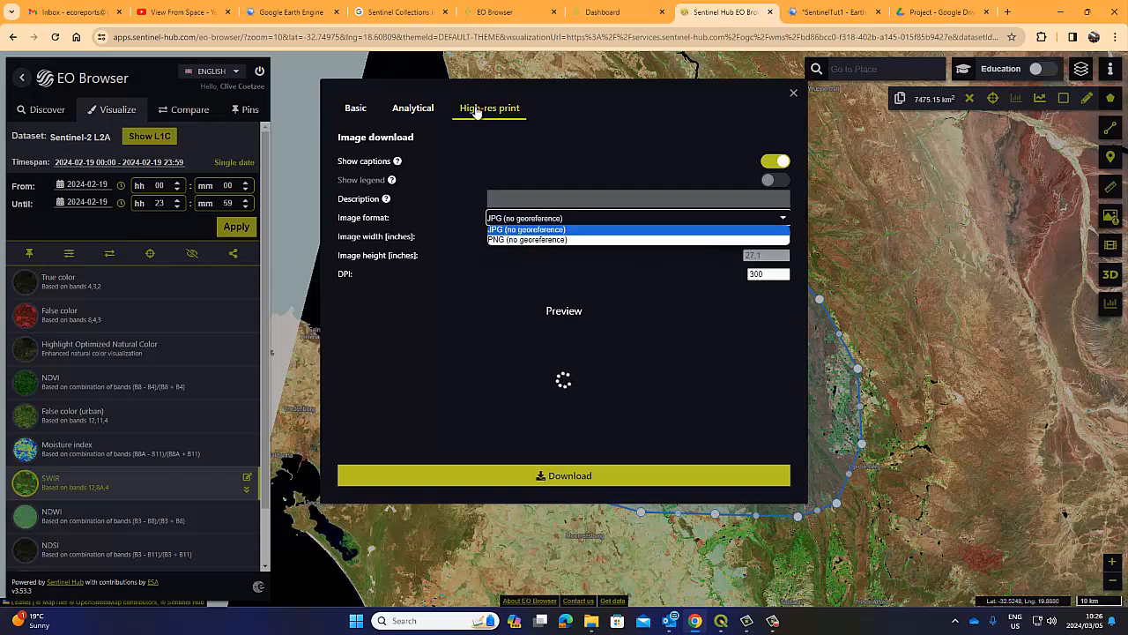
- Set the Analytical download to TIFF (32-bit float), HIGH resolution and the Popular Web Mercator (EPSG:3857) coordinate system
click(411, 112)
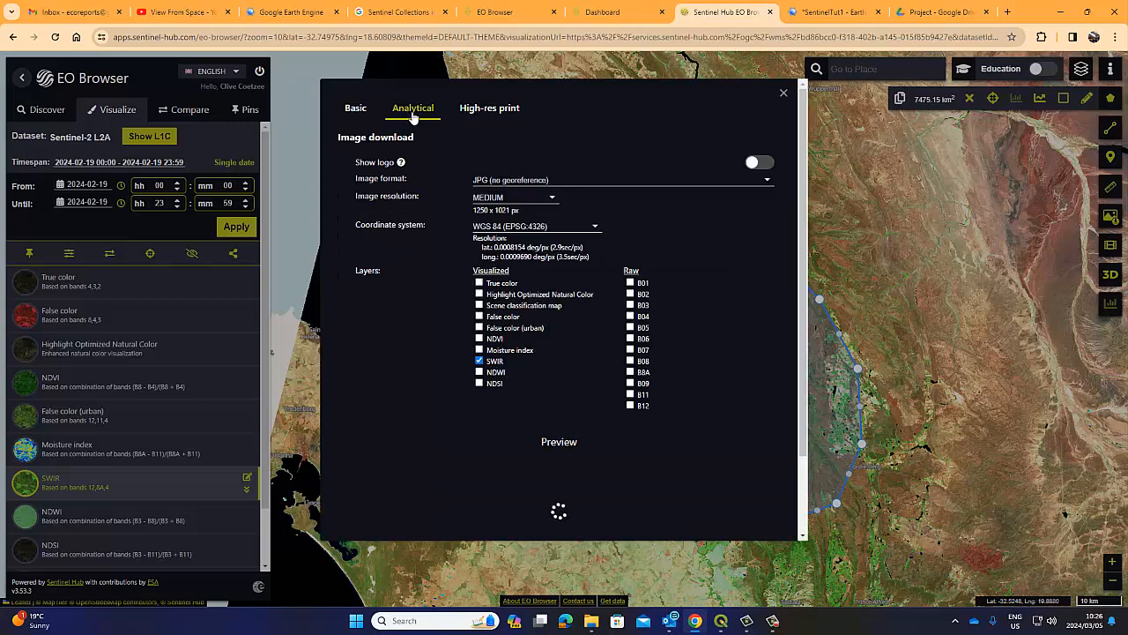
click(522, 183)
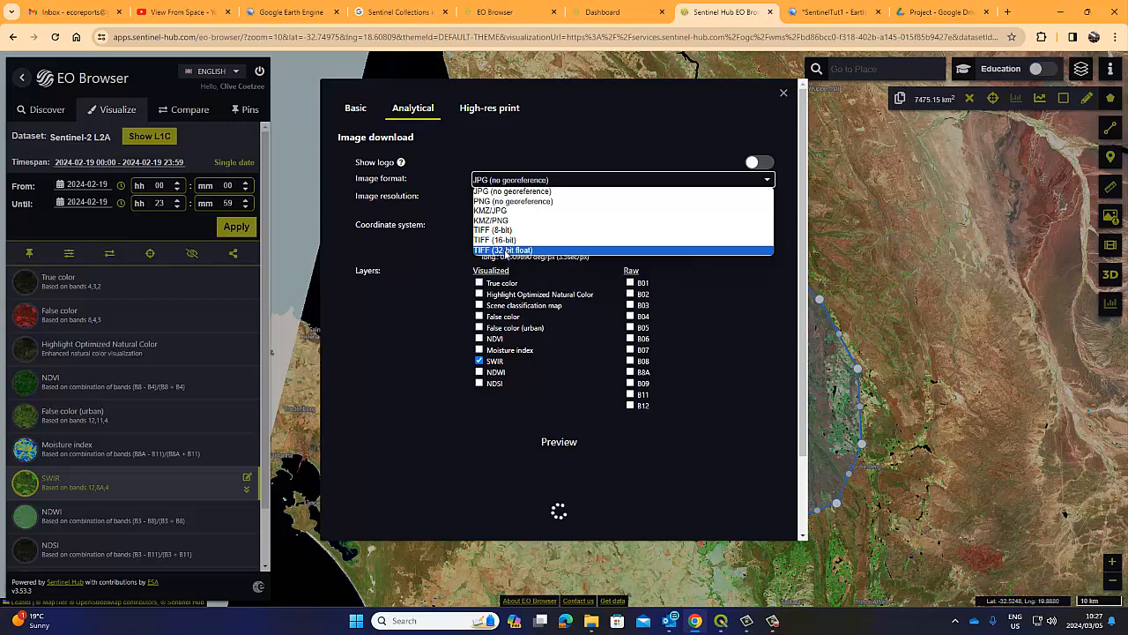
click(505, 250)
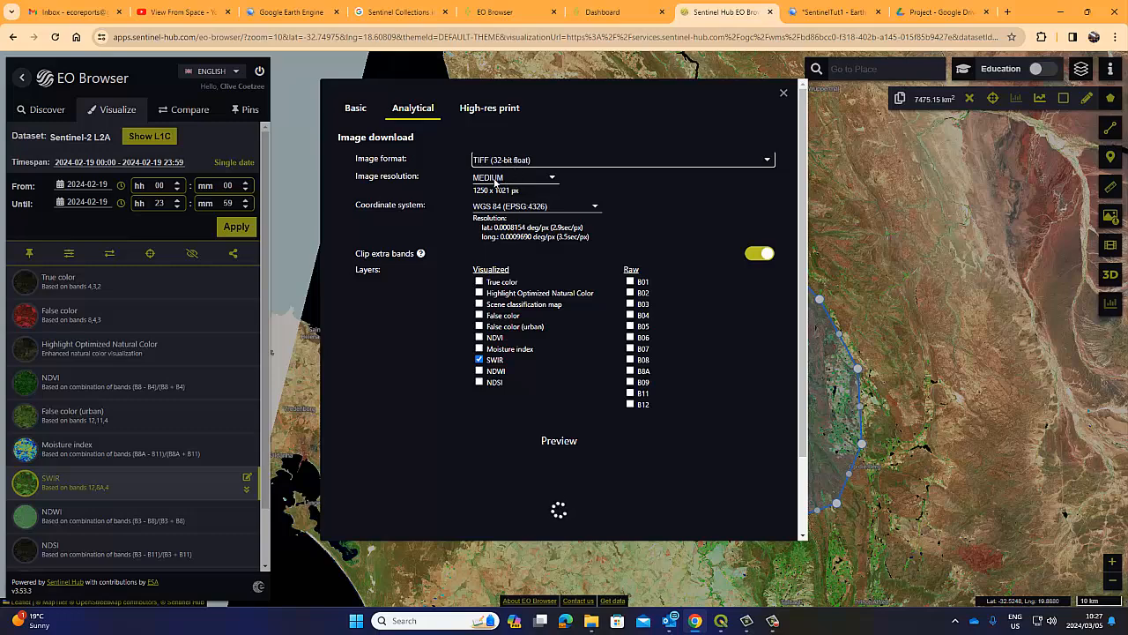
click(496, 181)
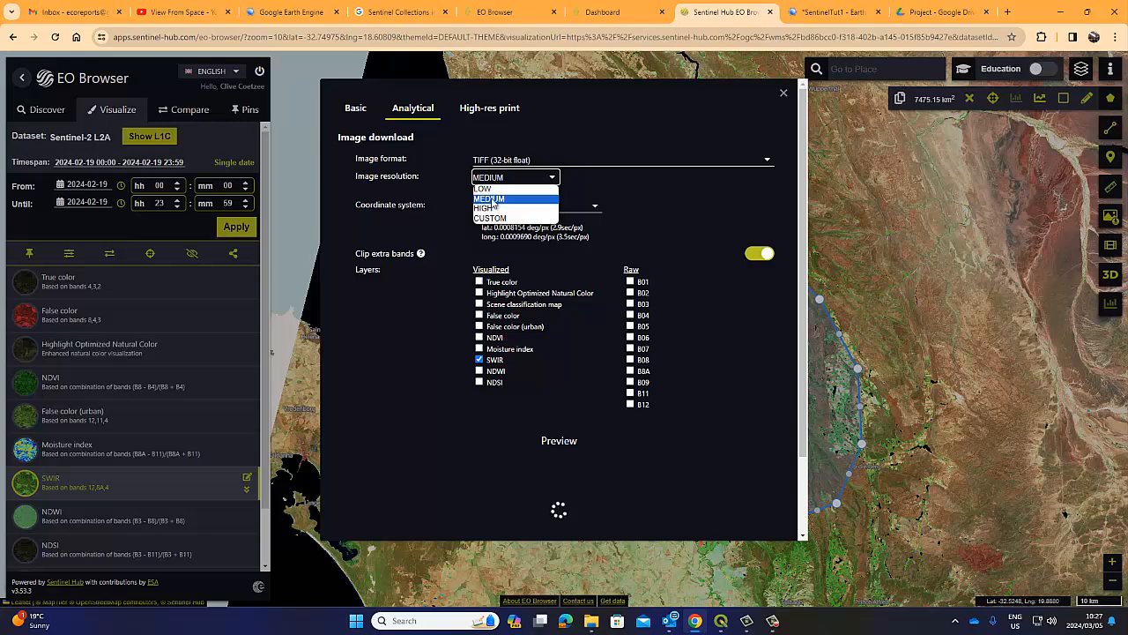
click(487, 209)
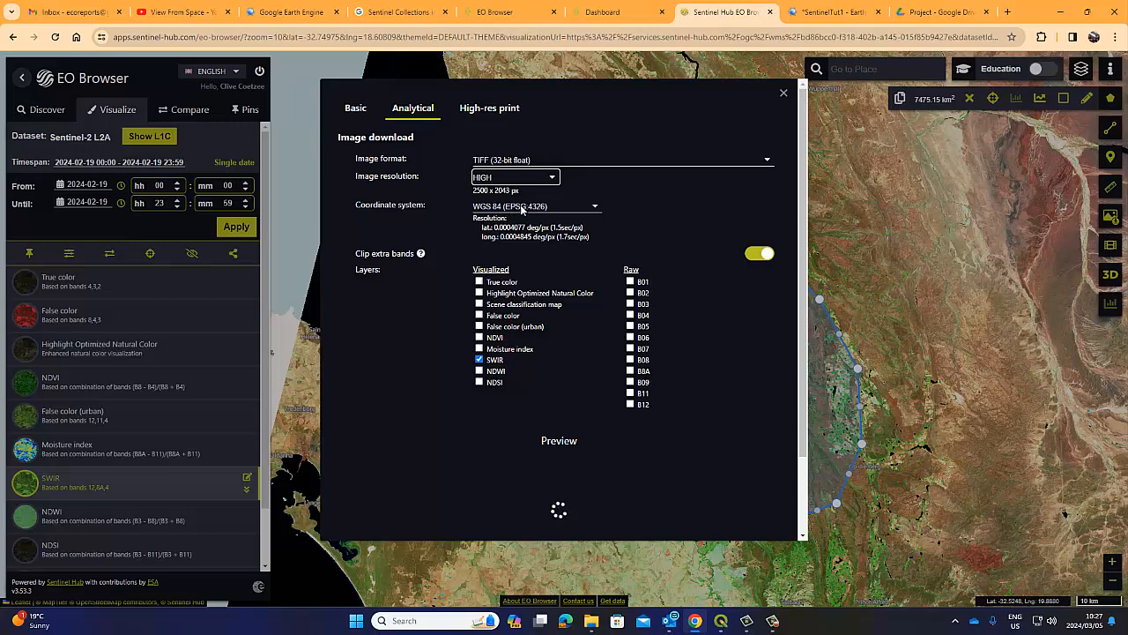
click(522, 207)
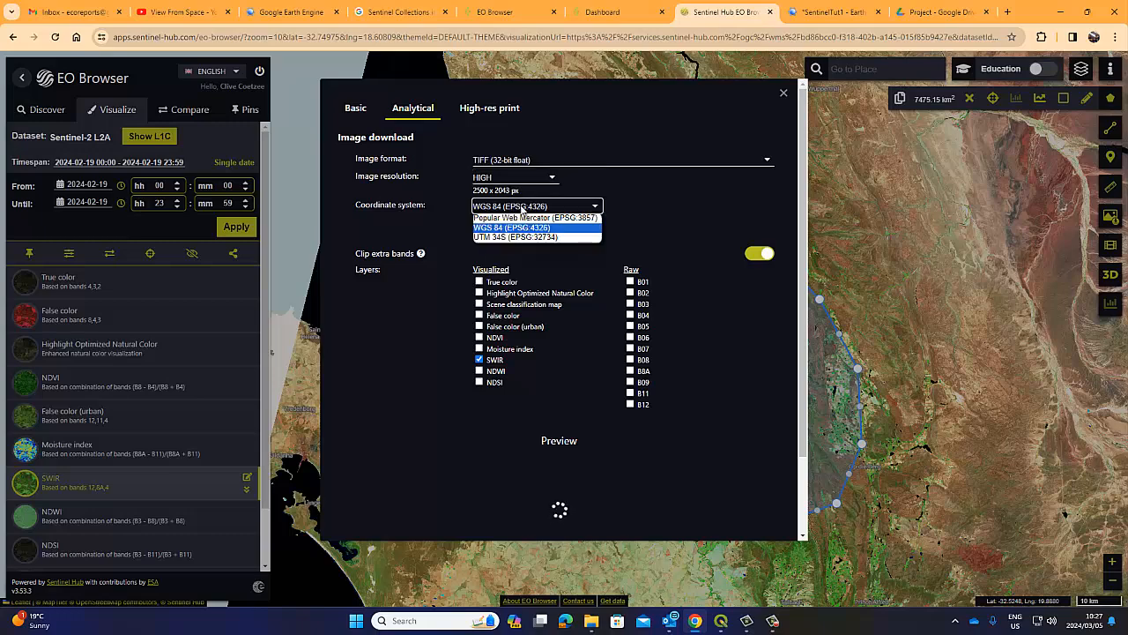
click(522, 218)
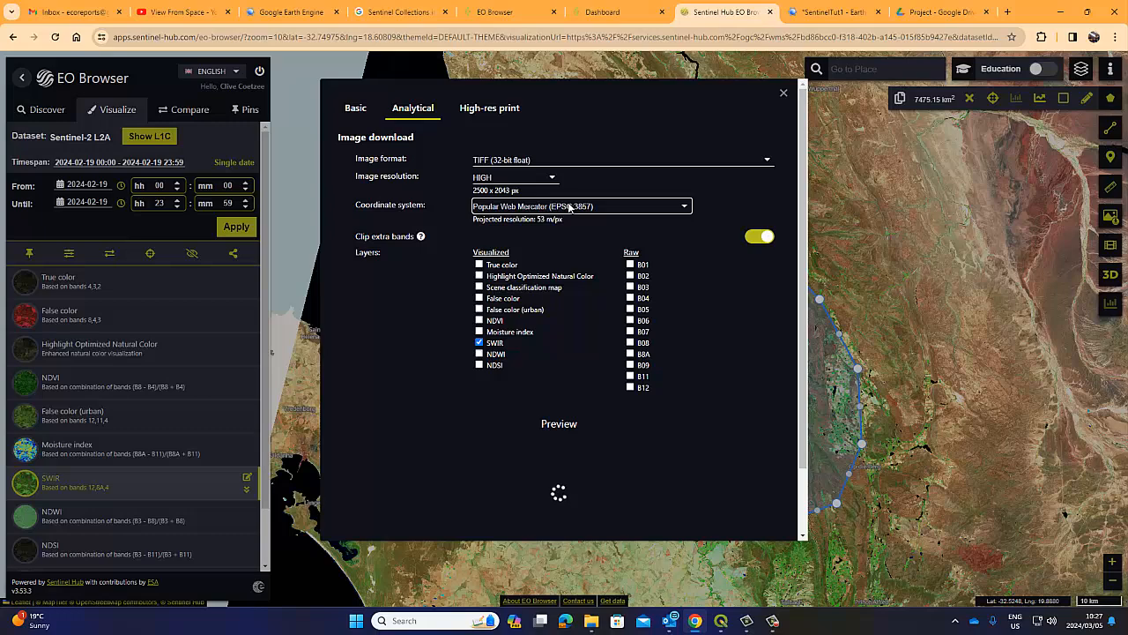
- Deselect the SWIR layer, select all raw bands from B01 to B12 including B8A, and start the download
click(489, 343)
click(634, 246)
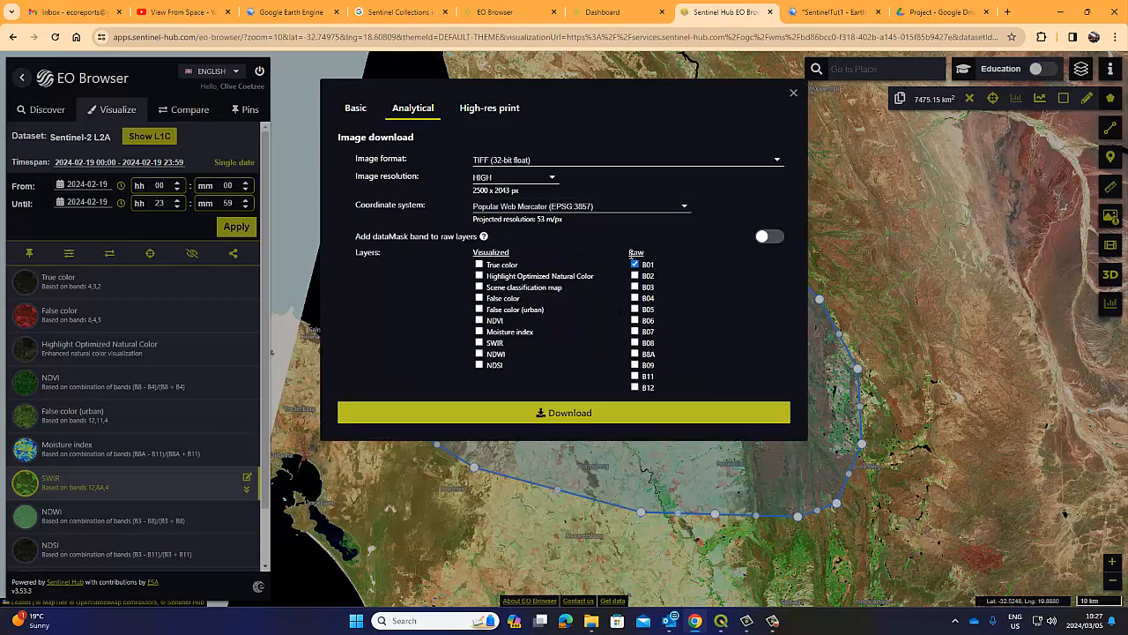
click(634, 275)
click(634, 286)
click(635, 298)
click(635, 310)
click(635, 320)
click(635, 331)
click(635, 342)
click(635, 354)
click(635, 365)
click(635, 376)
click(635, 387)
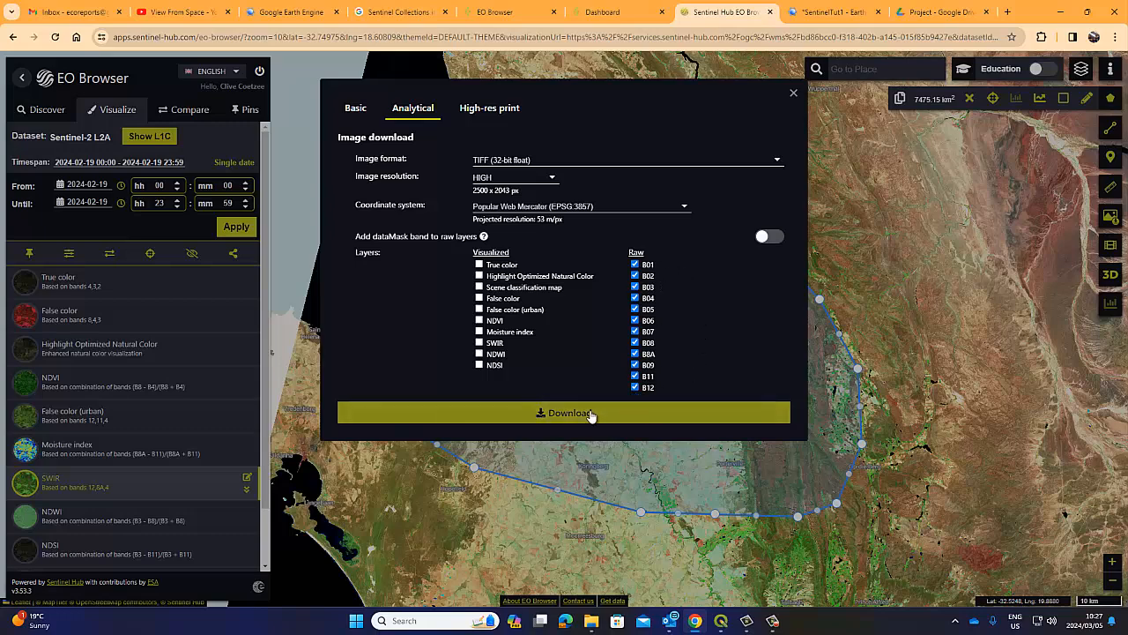
click(562, 411)
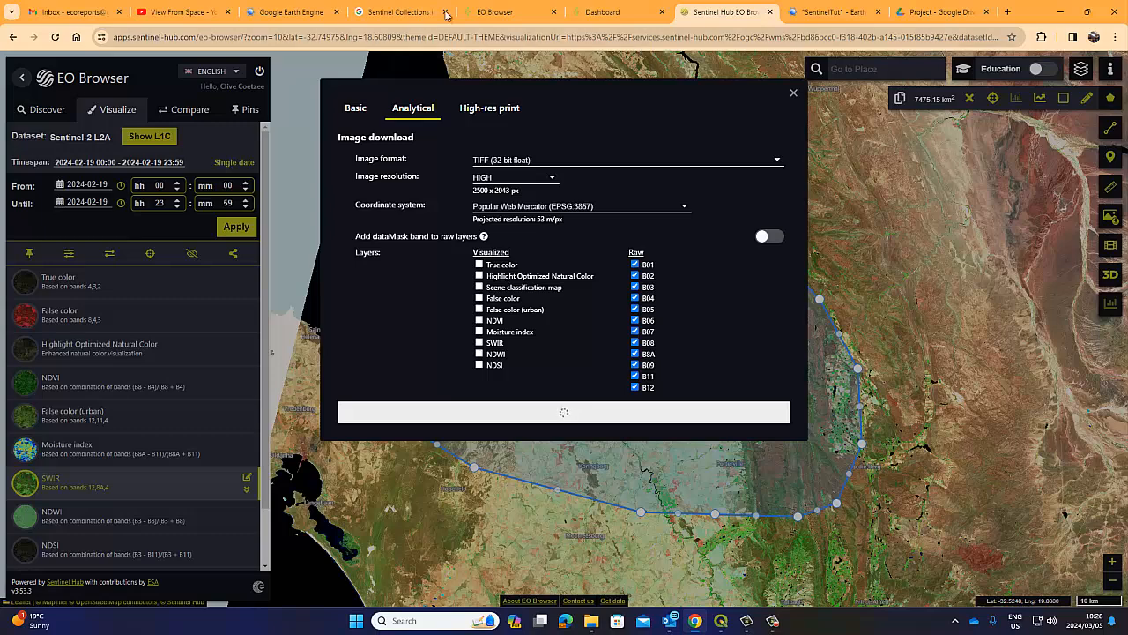
click(283, 11)
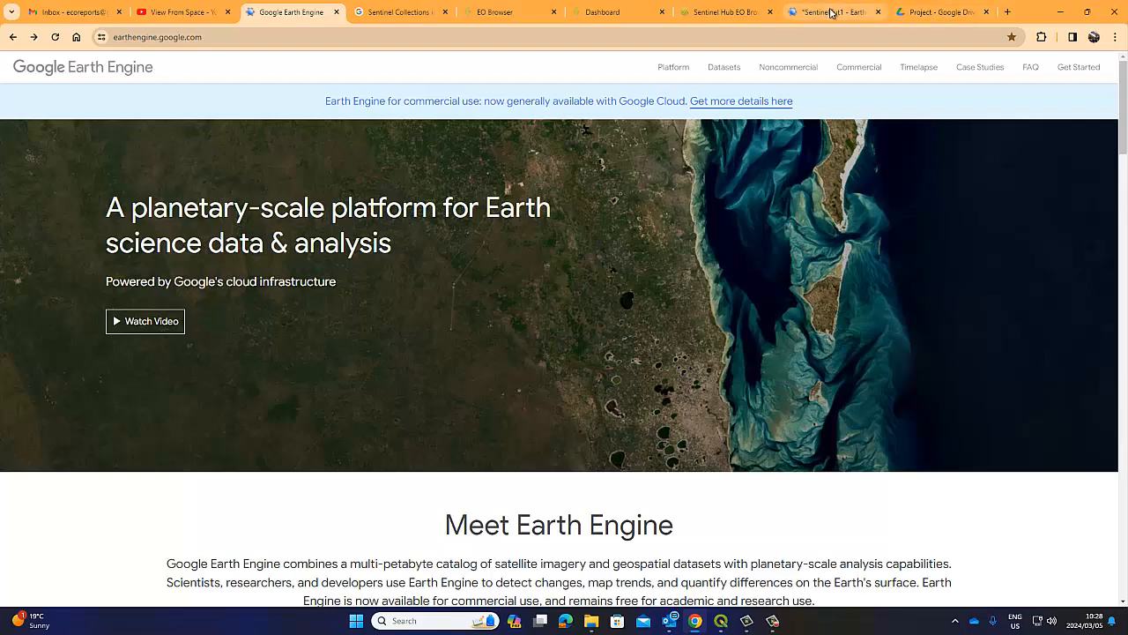
click(723, 11)
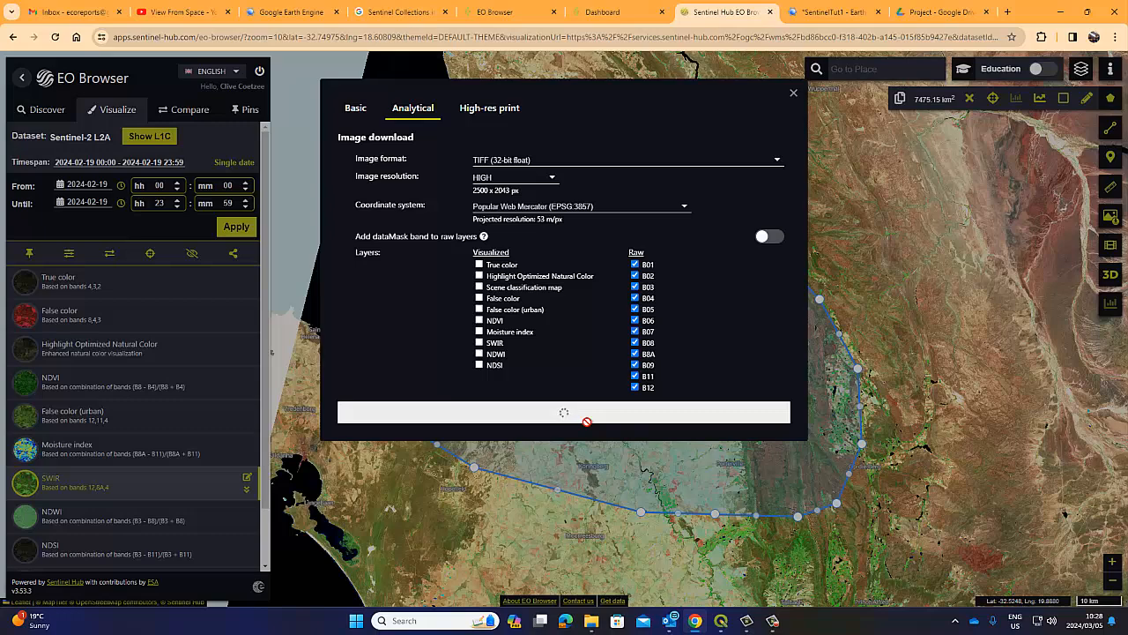
- Switch to QGIS and hide the Sentinel2024, virtual raster and stack raster layers
click(721, 620)
click(17, 133)
click(53, 176)
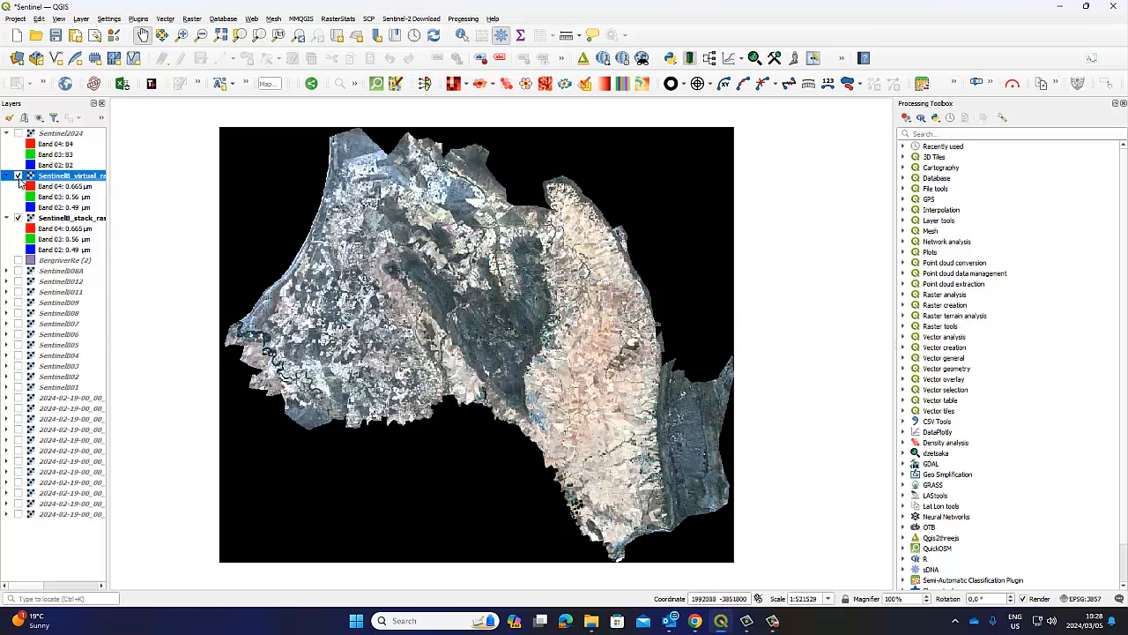
click(17, 175)
click(17, 218)
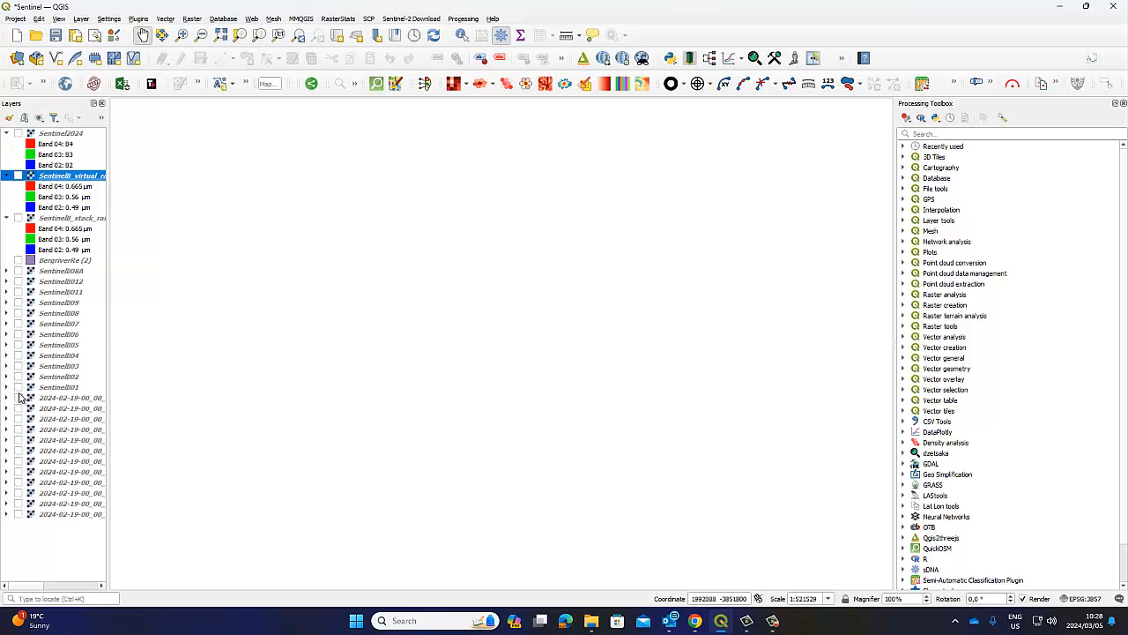
- Widen the layer list to read the full raw band names and show the 2024-02-19 Sentinel-2 L2A B01 (Raw) layer
drag(118, 366, 333, 383)
click(239, 399)
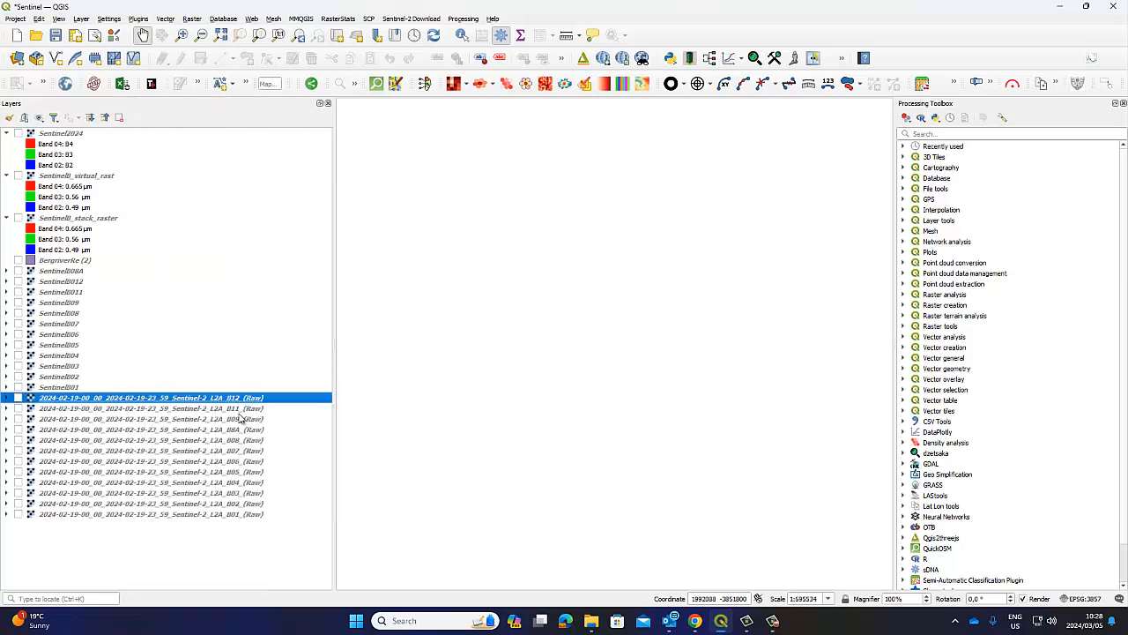
click(238, 409)
click(238, 419)
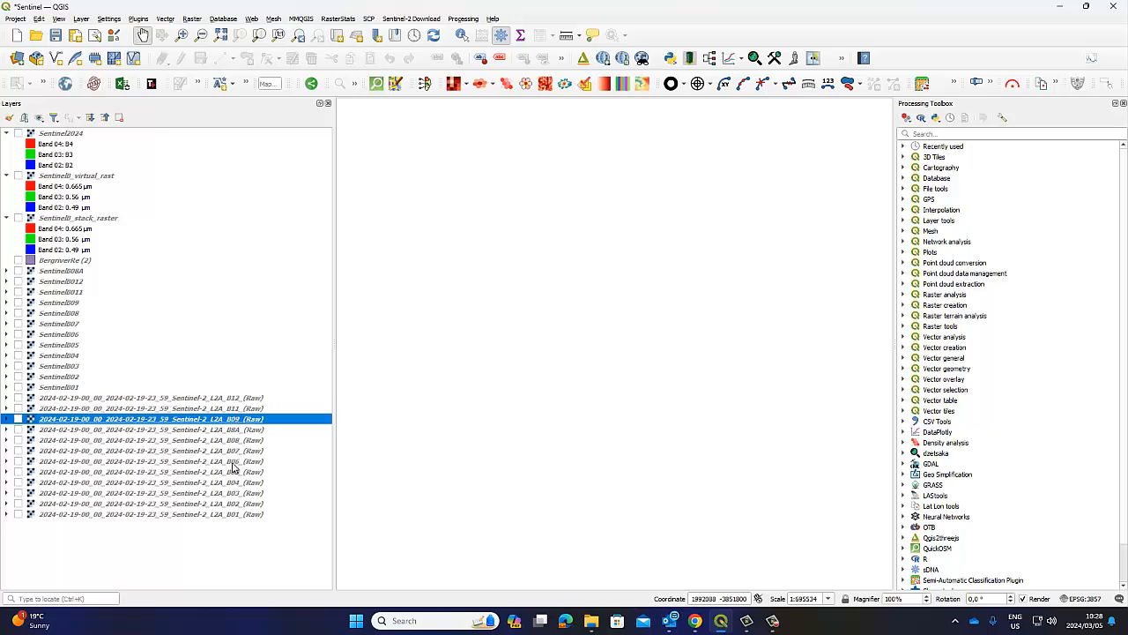
click(234, 514)
click(246, 399)
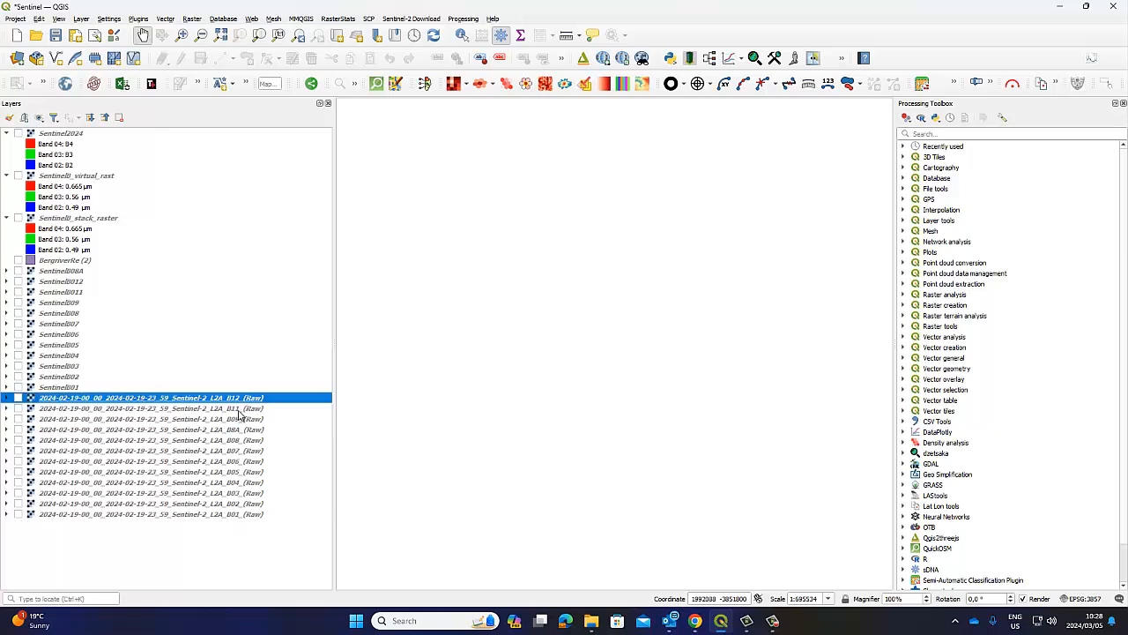
click(17, 515)
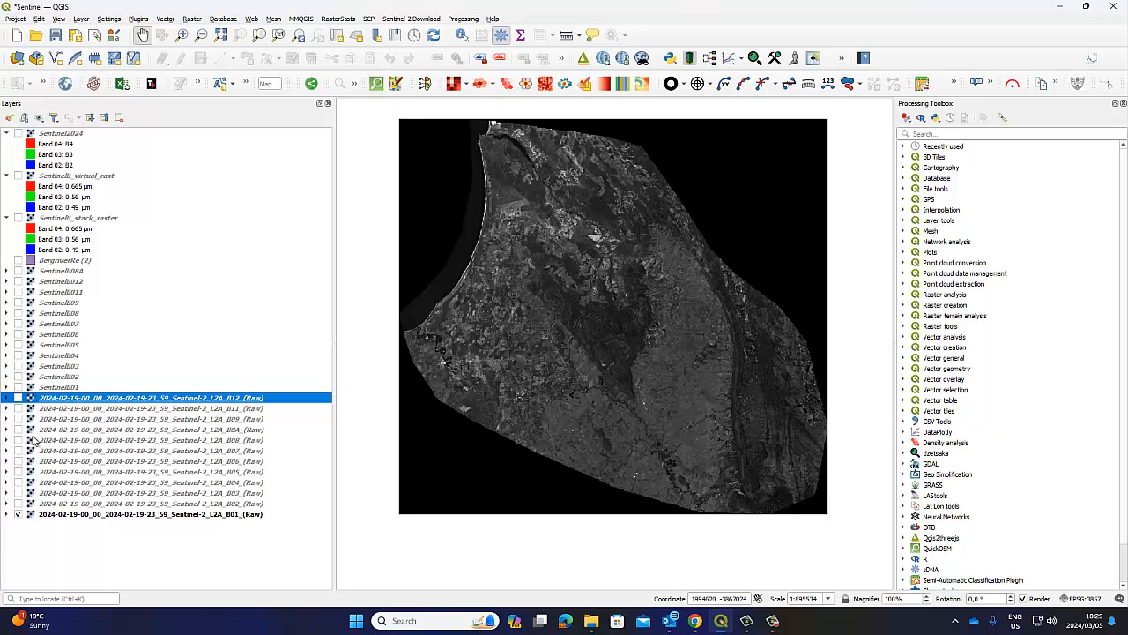
- Overlay the BergriverRe (2) boundary on the raw B01 layer, then hide both and show only the SentinelB01 layer
click(17, 261)
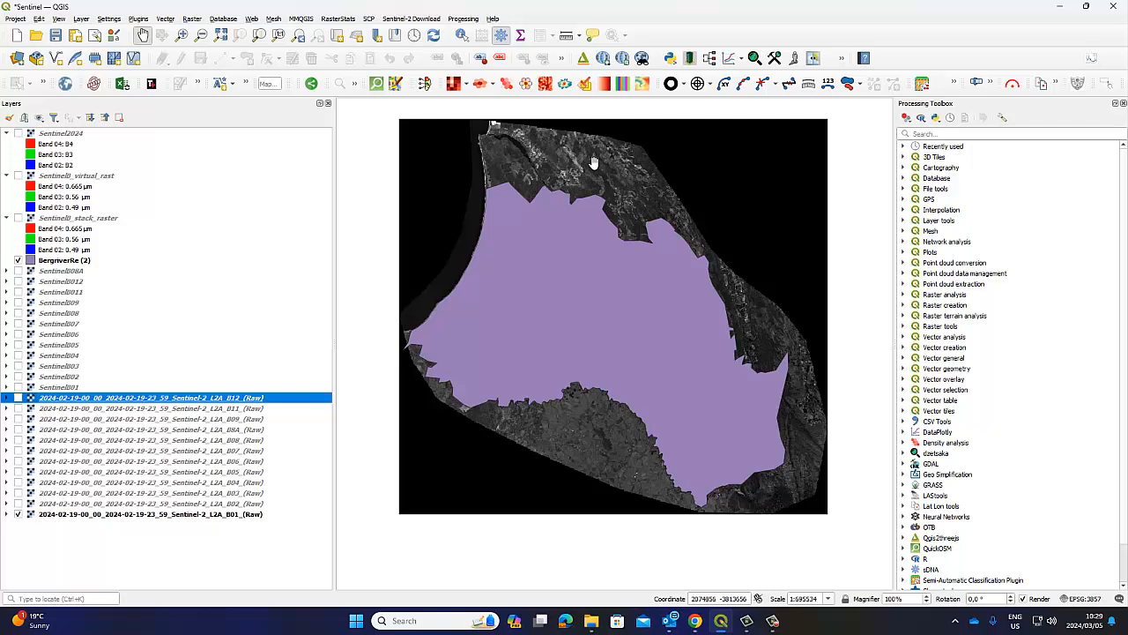
click(19, 387)
click(19, 514)
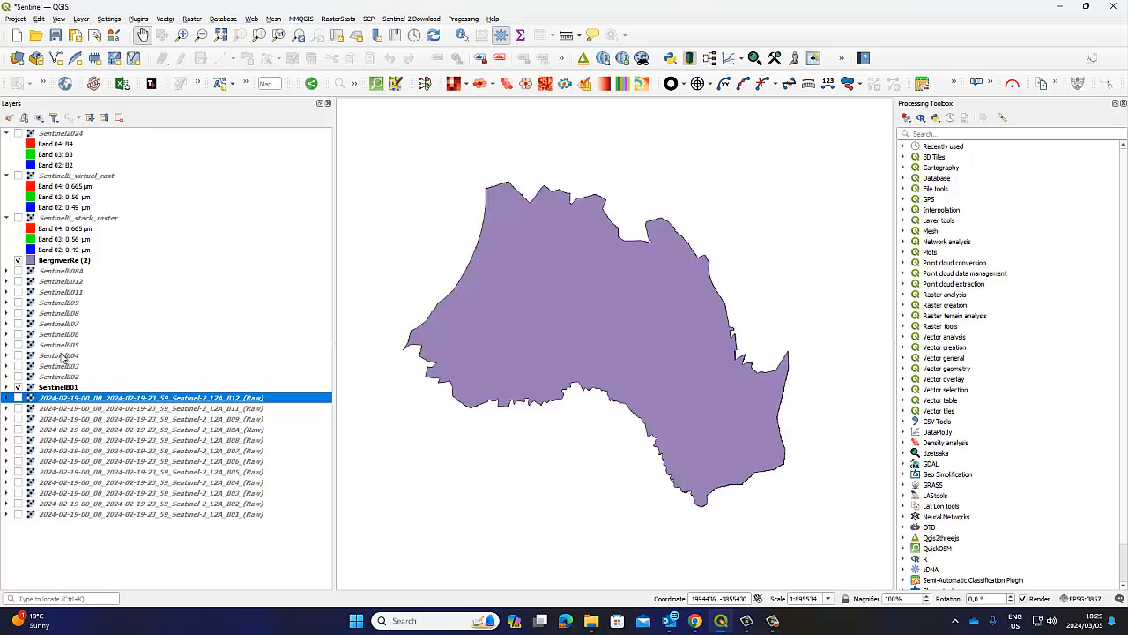
click(18, 260)
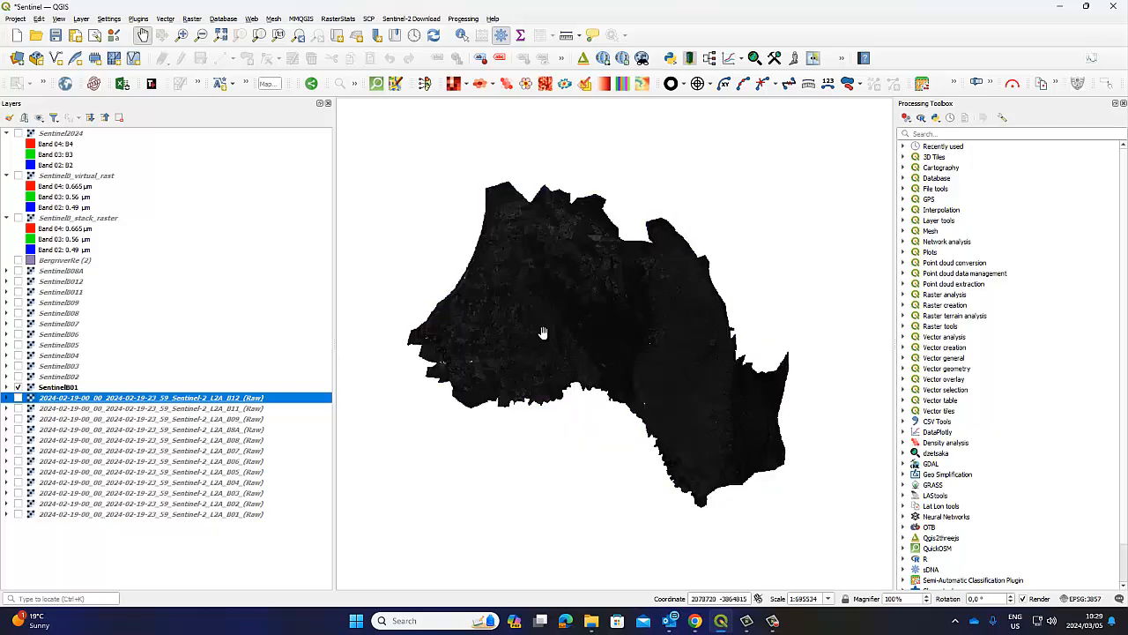
click(56, 390)
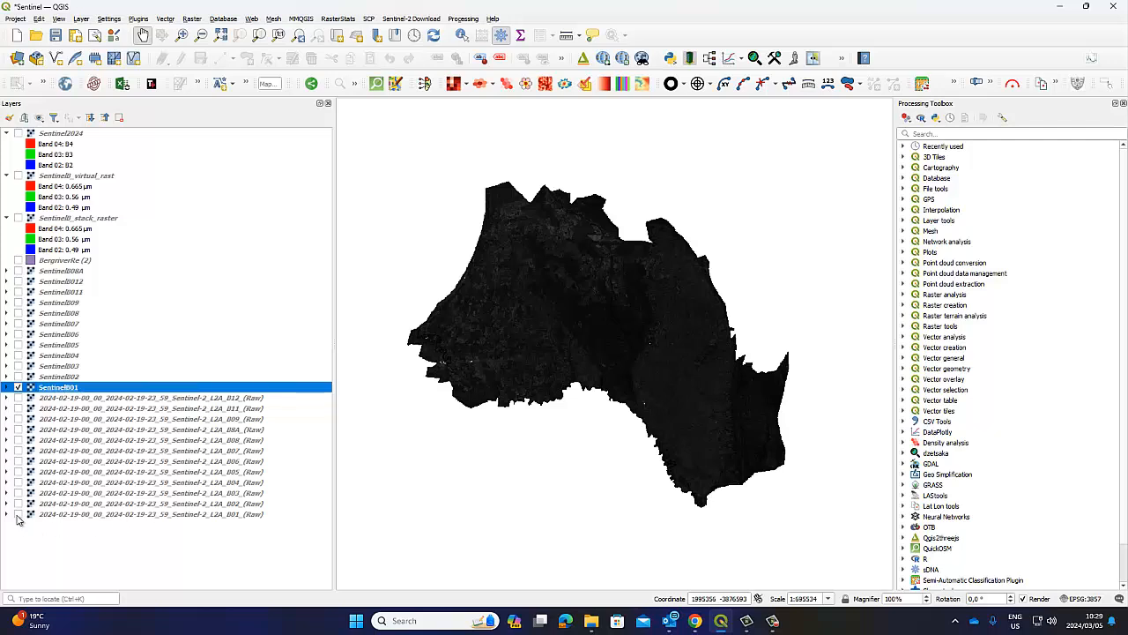
- Compare the extent of SentinelB01 with the raw B01 layer by showing the raw layer beneath it, then hide the raw layer
click(18, 515)
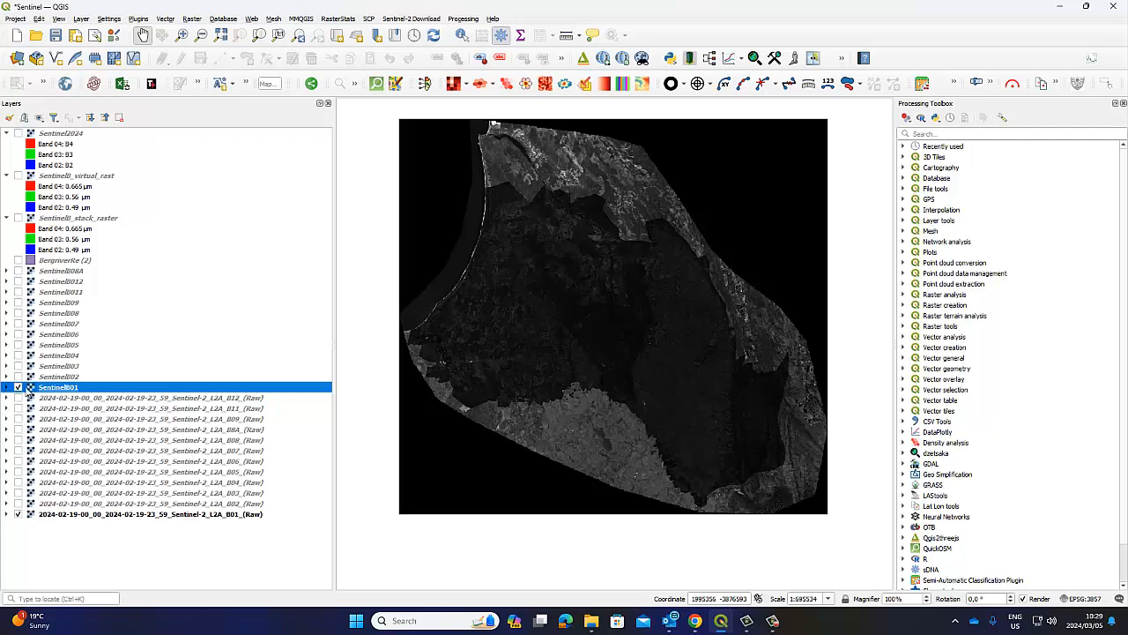
click(64, 262)
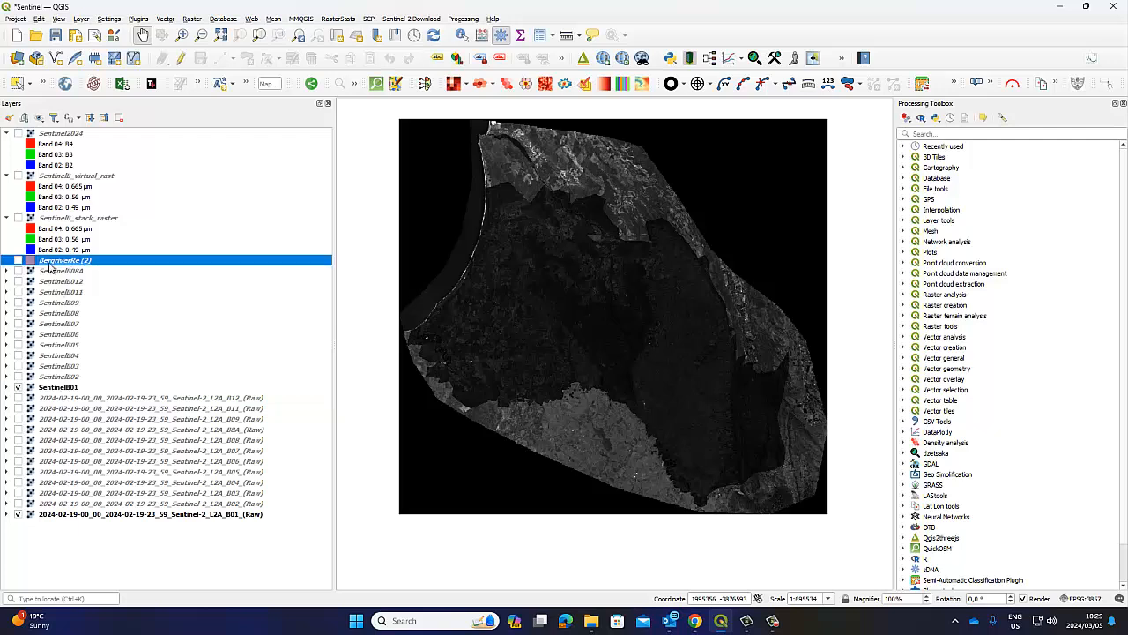
click(19, 261)
click(19, 261)
click(18, 514)
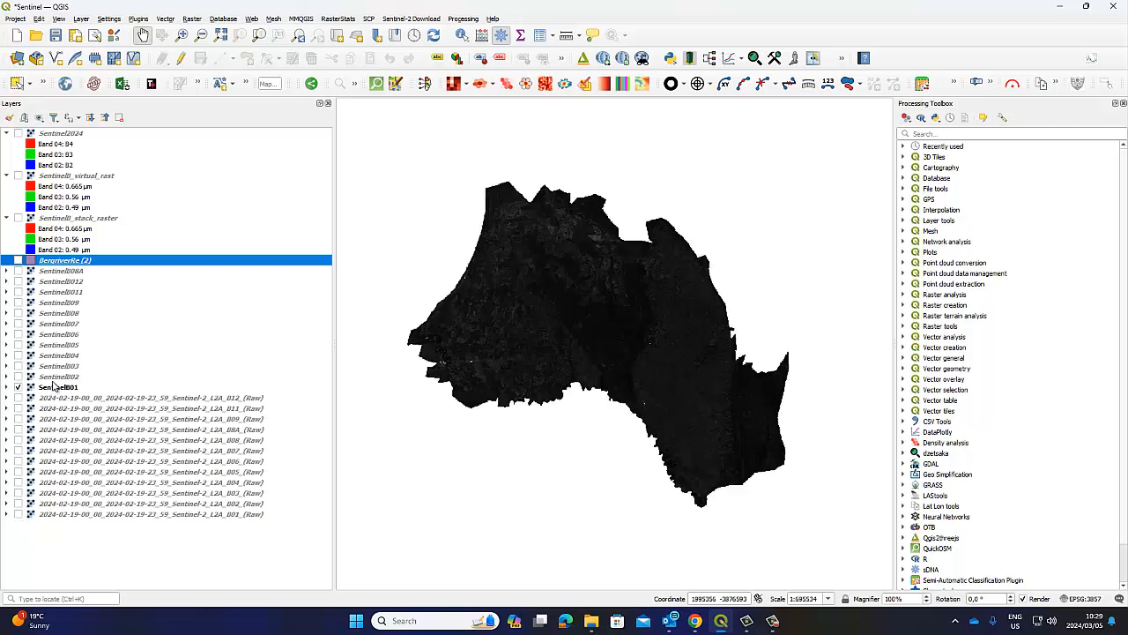
- Expand the legends of SentinelB01 and the raw B01 layer to compare their value ranges, and collapse both again
click(56, 378)
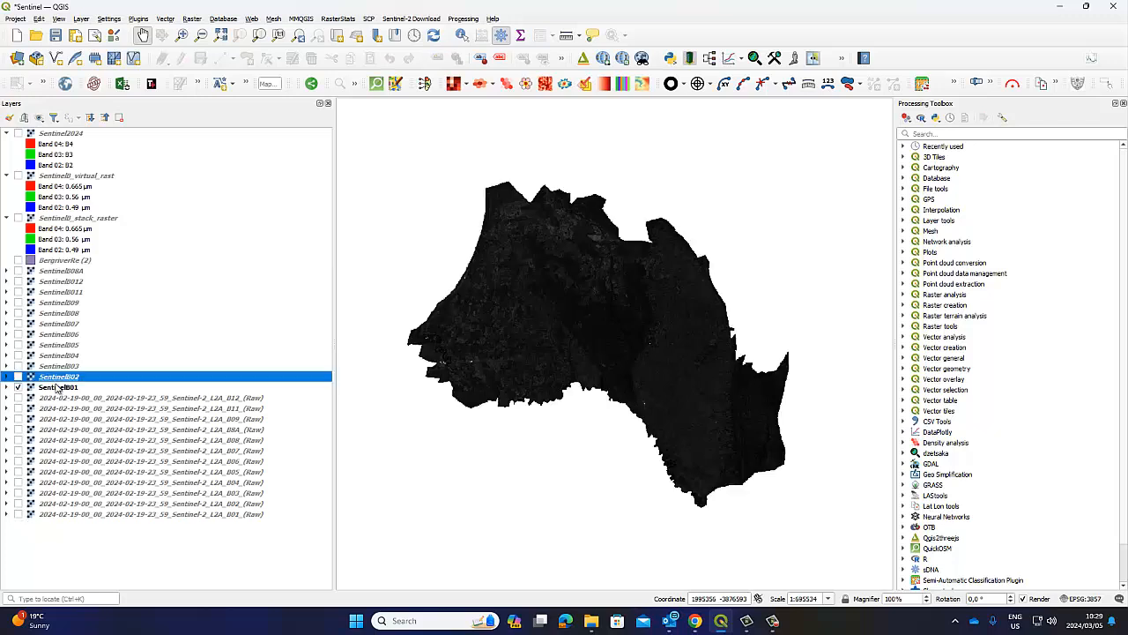
click(7, 388)
click(8, 579)
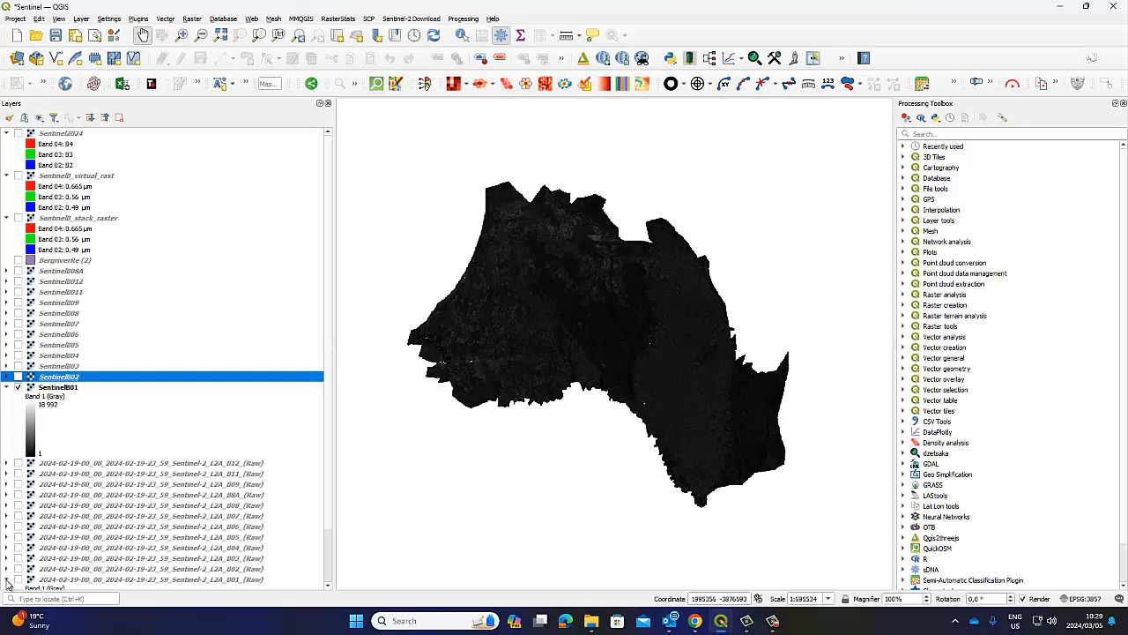
scroll(106, 511, down, 2)
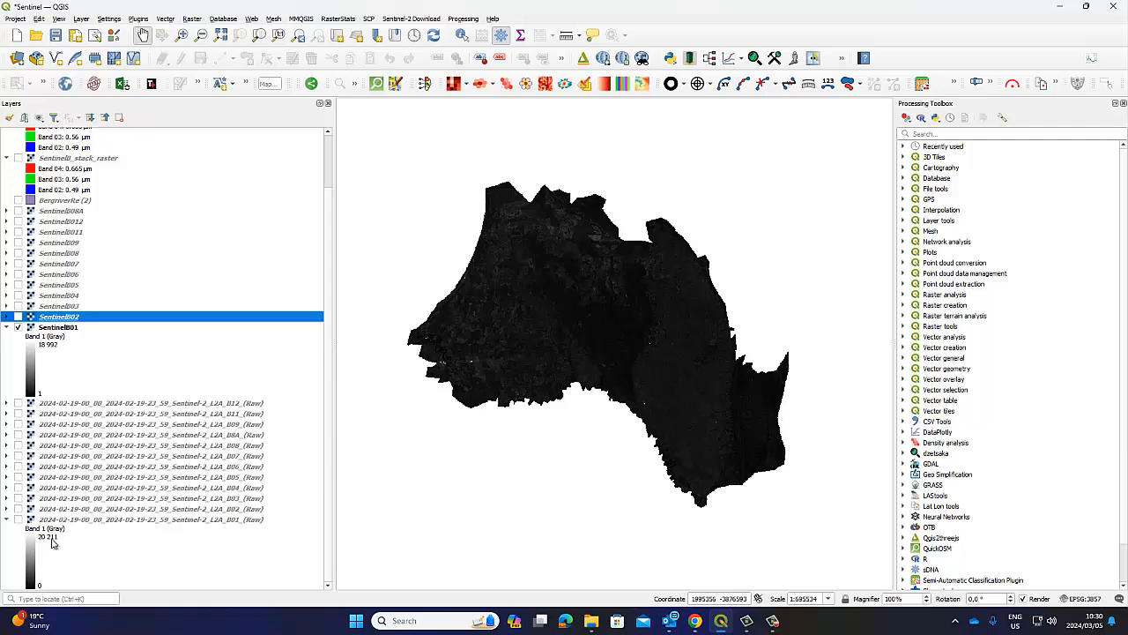
click(19, 521)
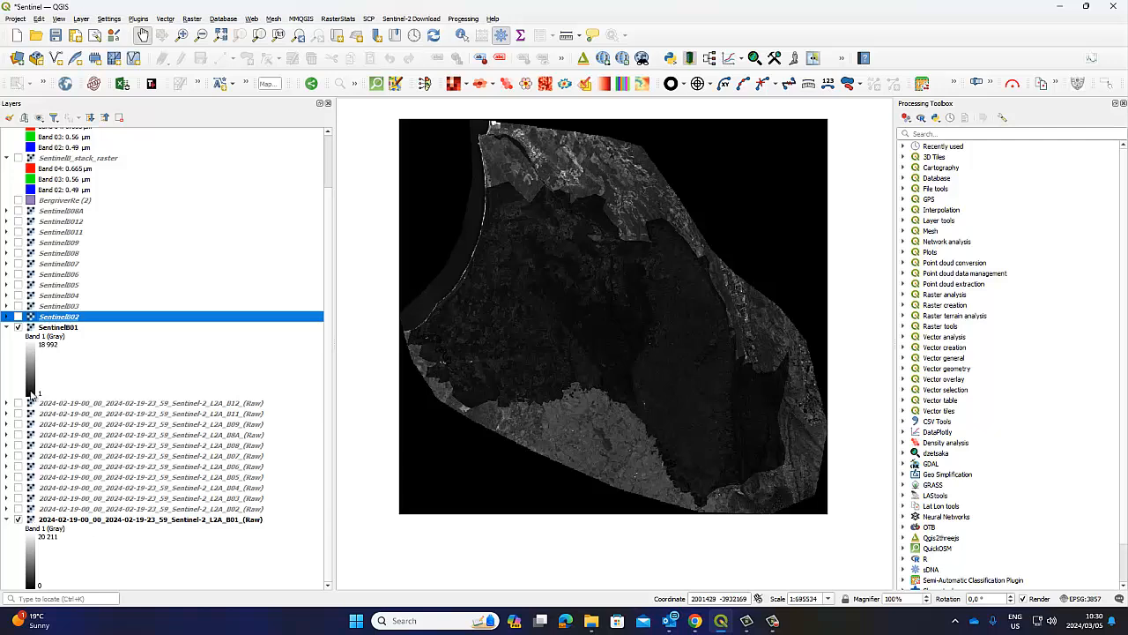
click(18, 520)
click(7, 520)
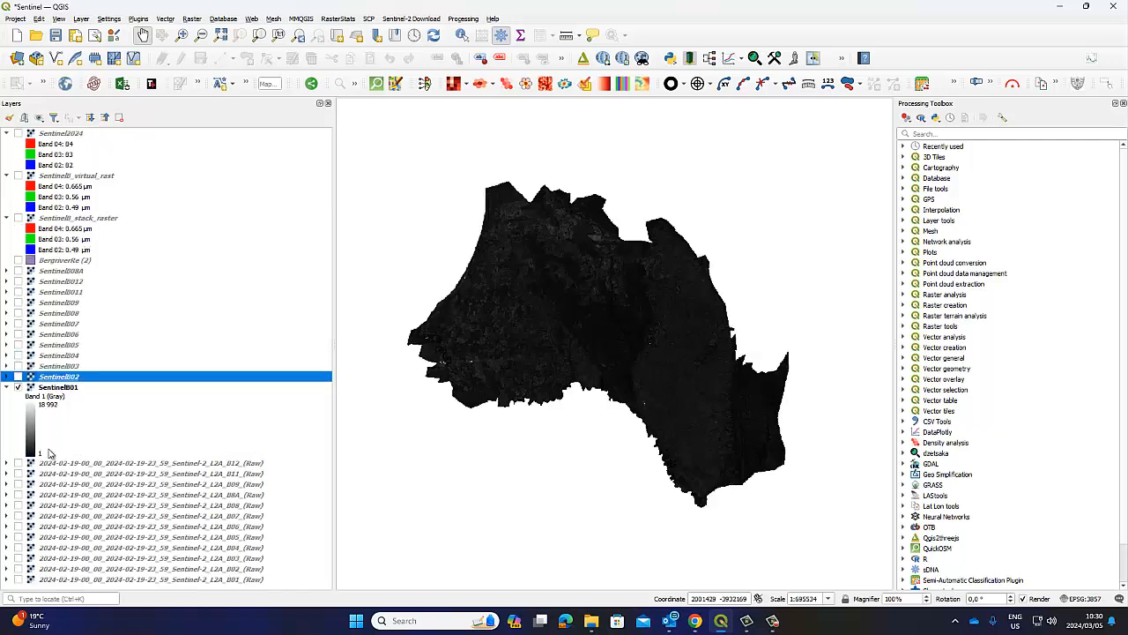
click(69, 388)
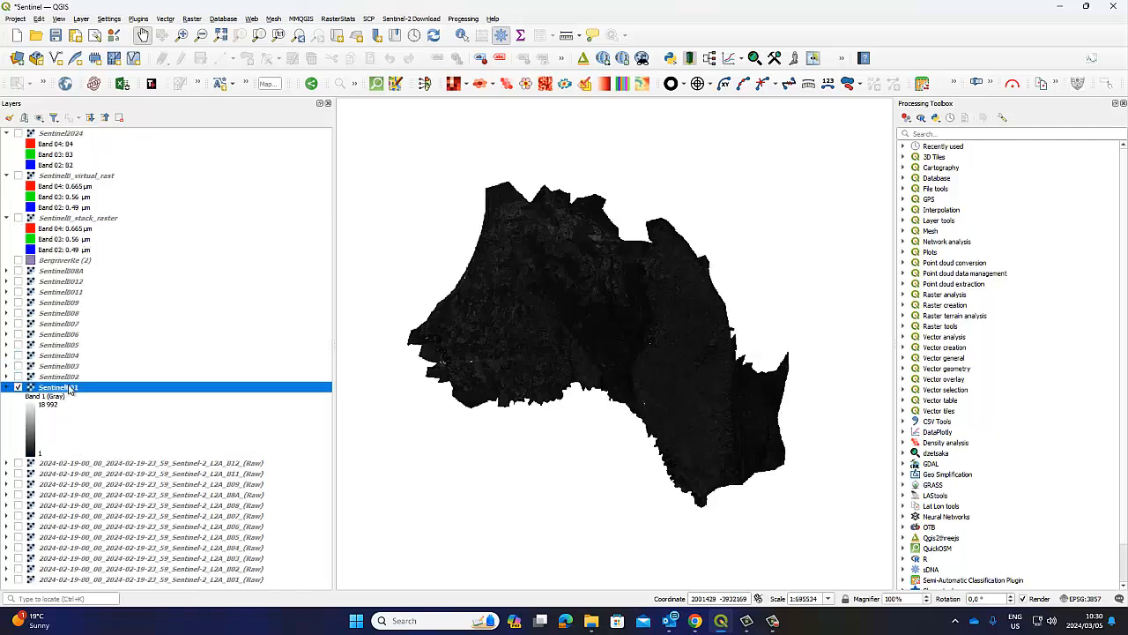
click(118, 580)
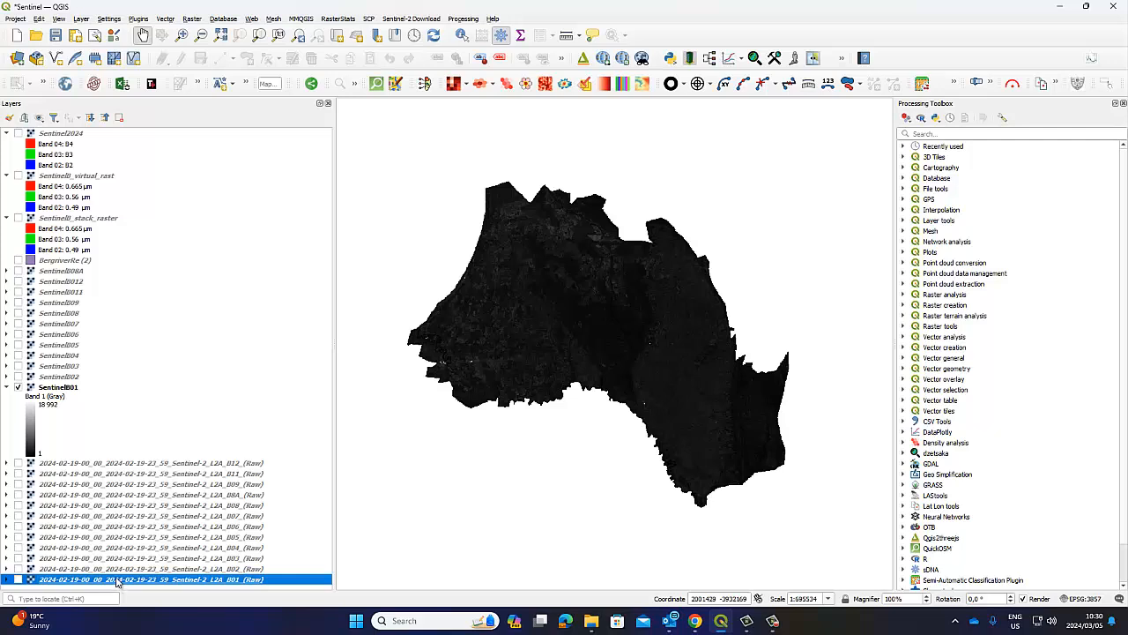
click(38, 388)
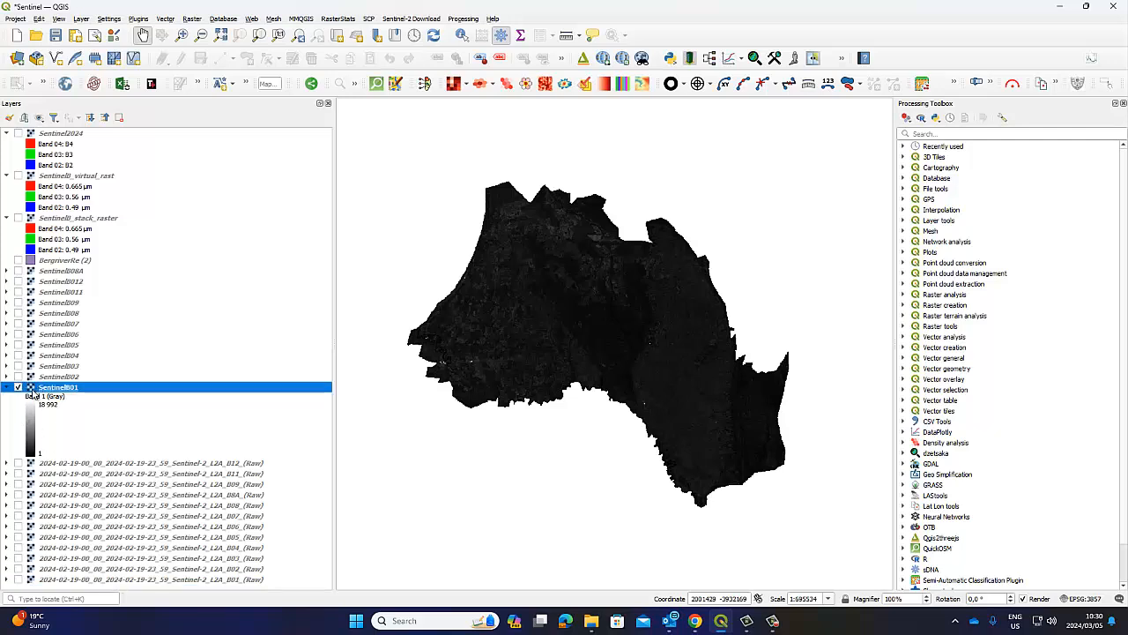
click(6, 388)
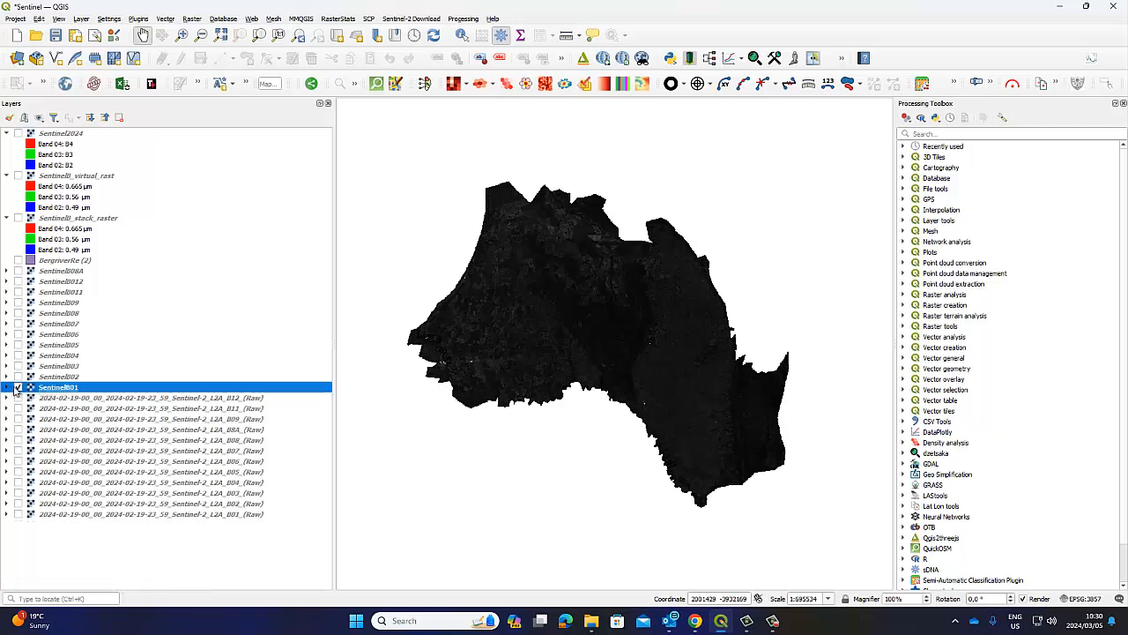
- Switch to EO Browser in Chrome and check the progress of the raw band download
click(702, 624)
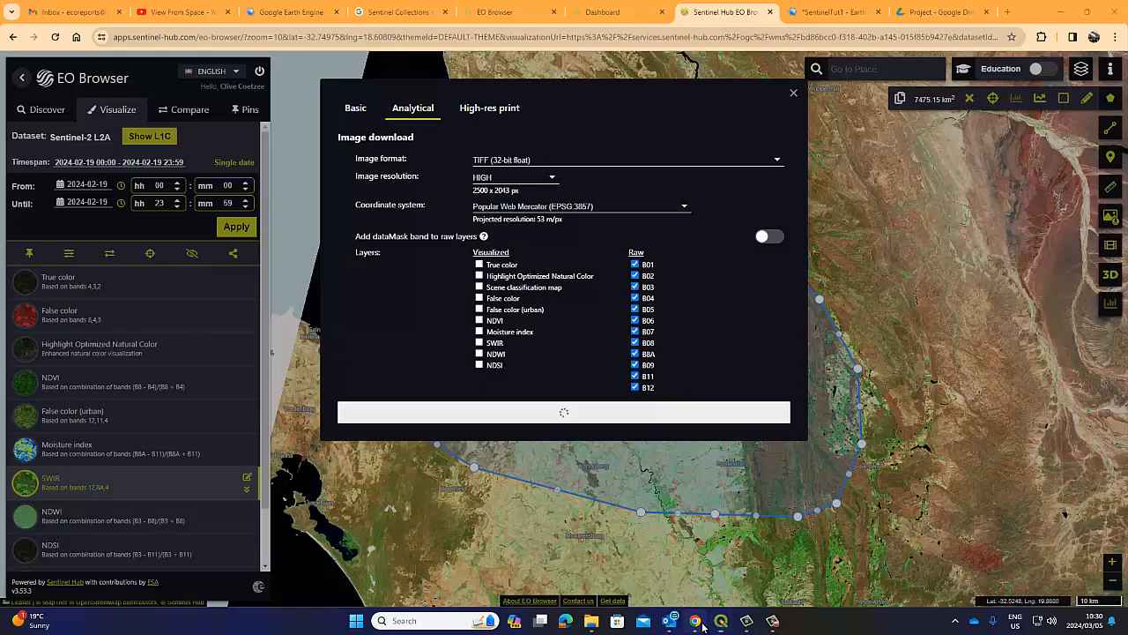
click(774, 622)
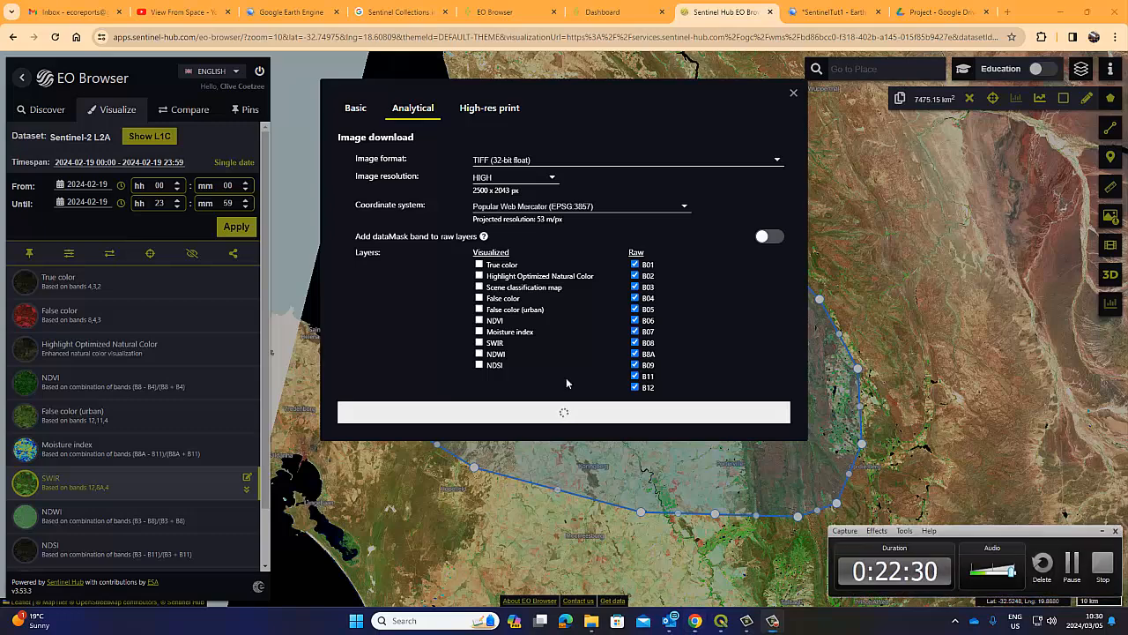
click(721, 624)
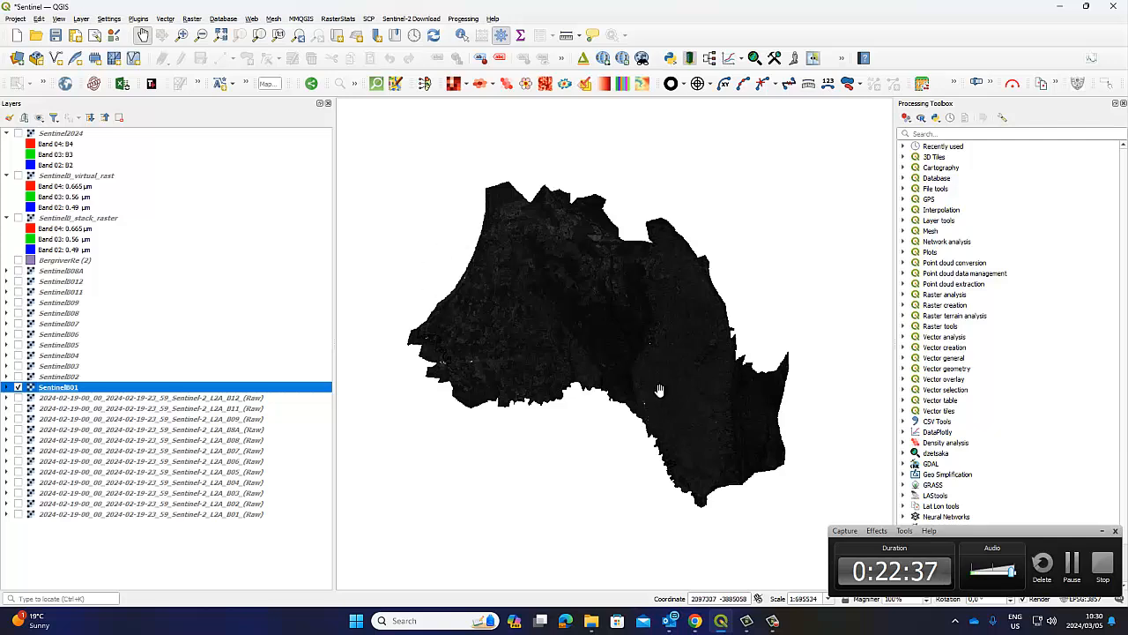
click(695, 620)
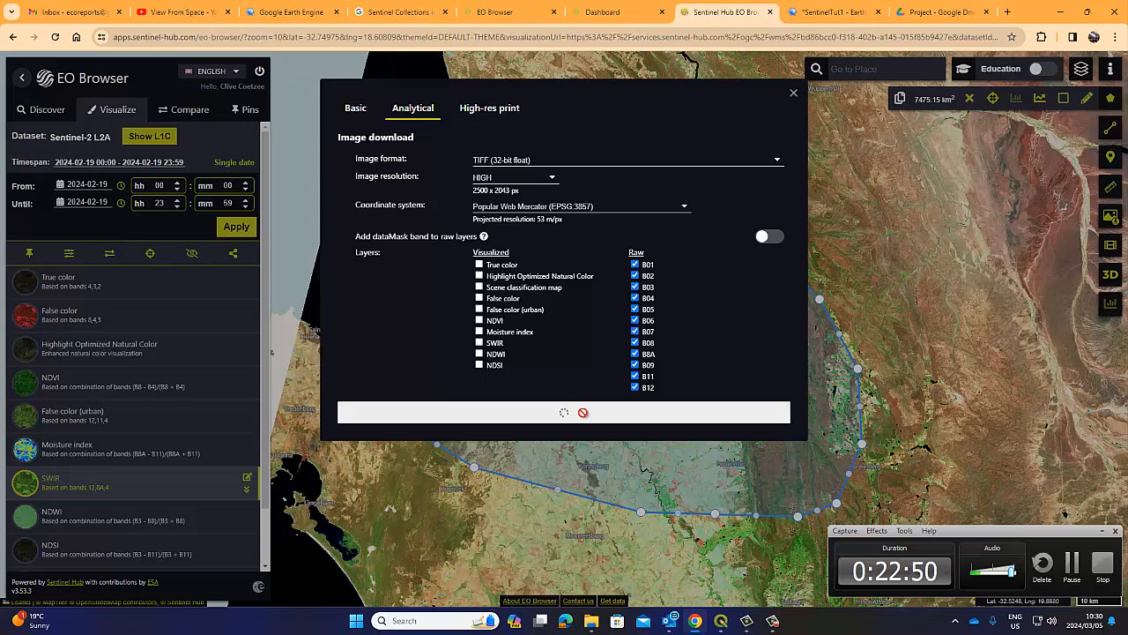
click(1102, 531)
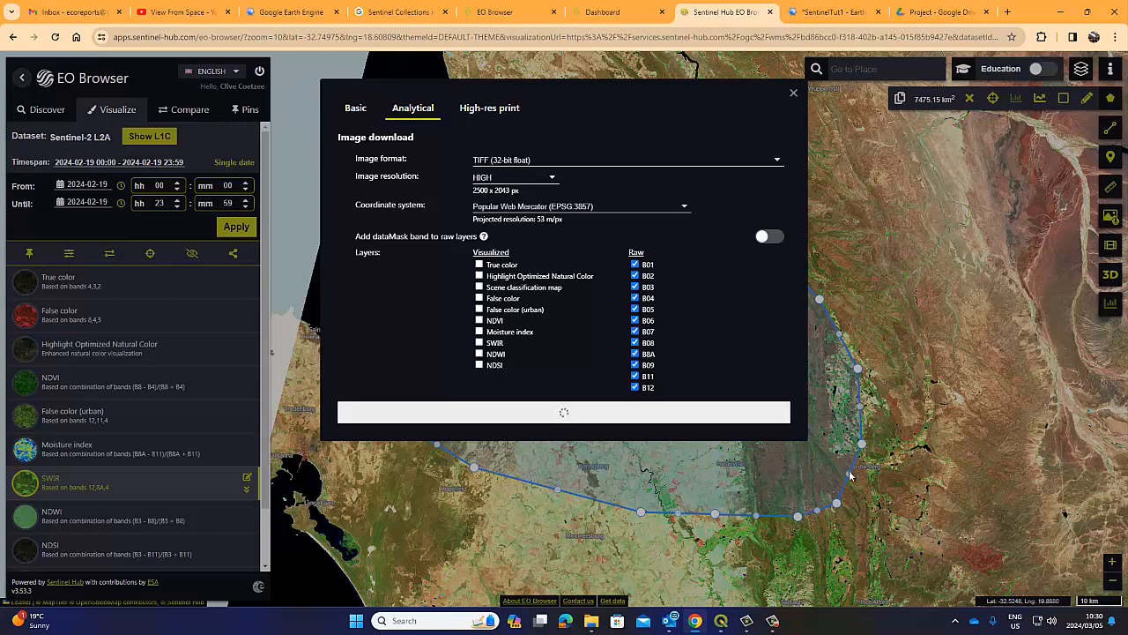
- Switch to File Explorer and look over the downloaded raw band files in the Build Up Index folder
click(592, 621)
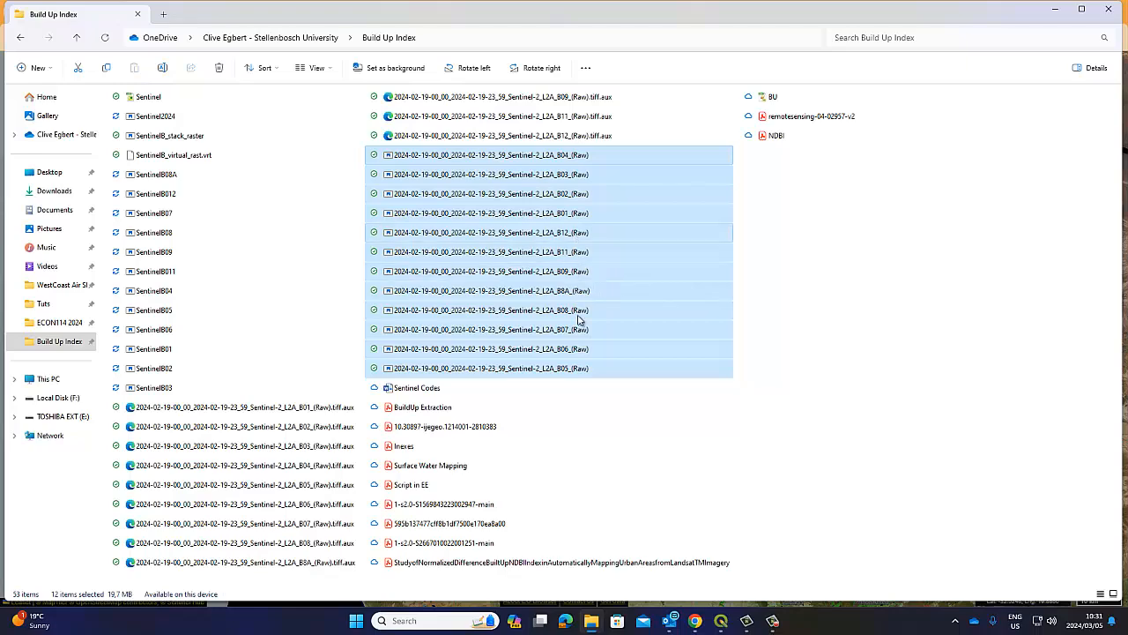
click(696, 625)
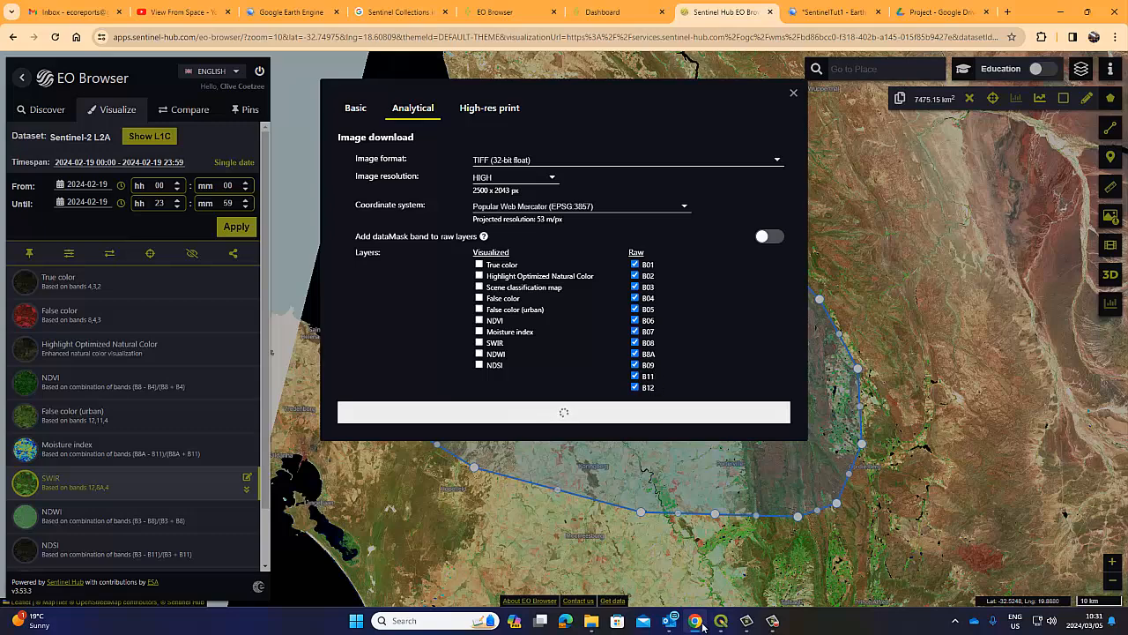
mouse_move(705, 626)
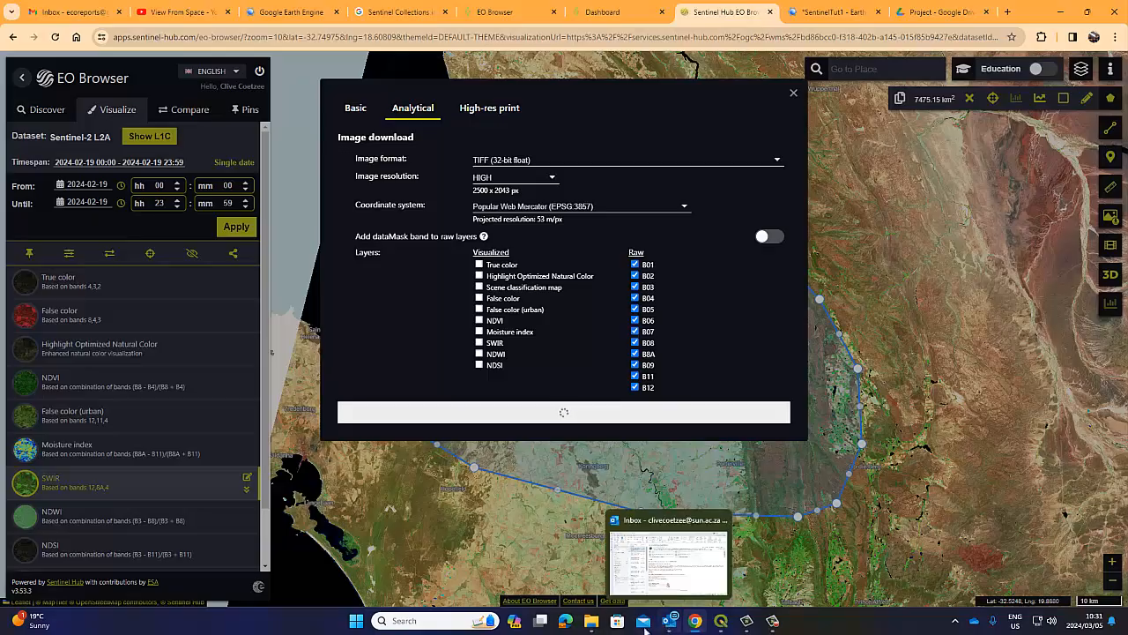
click(591, 621)
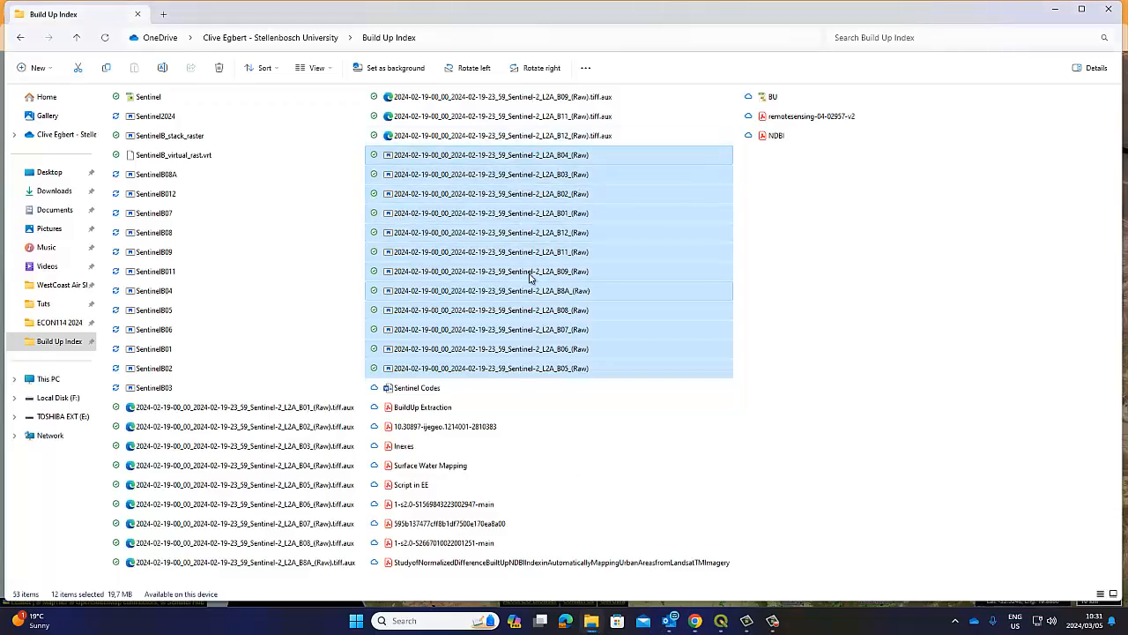
- Switch to QGIS, narrow the layer list and open the Data Source Manager for adding a raster layer
click(718, 620)
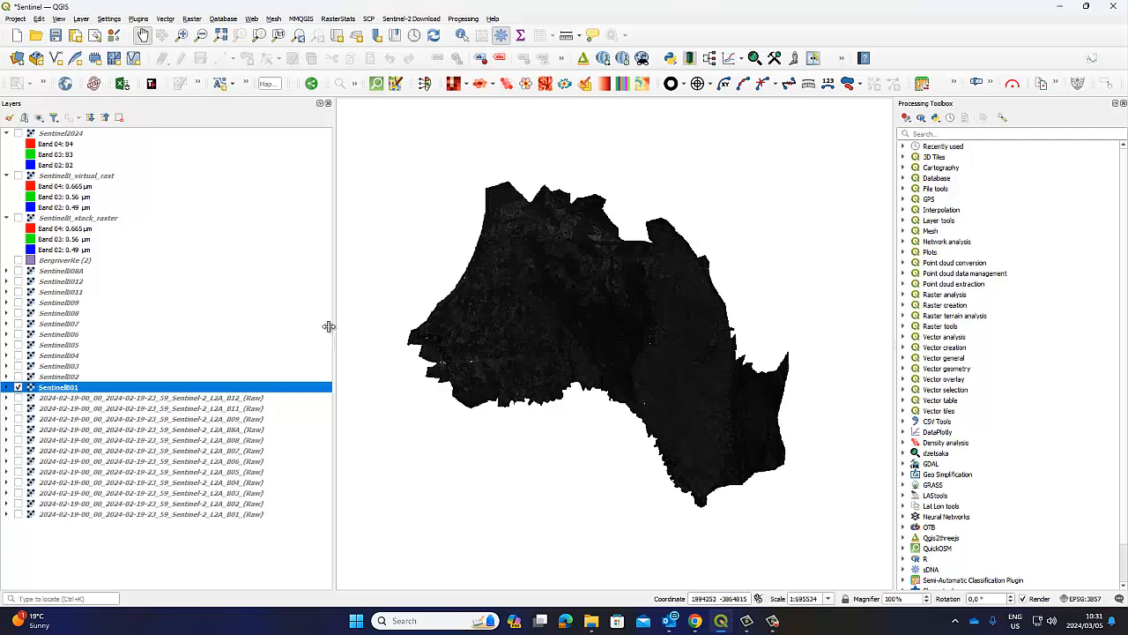
drag(328, 326, 287, 324)
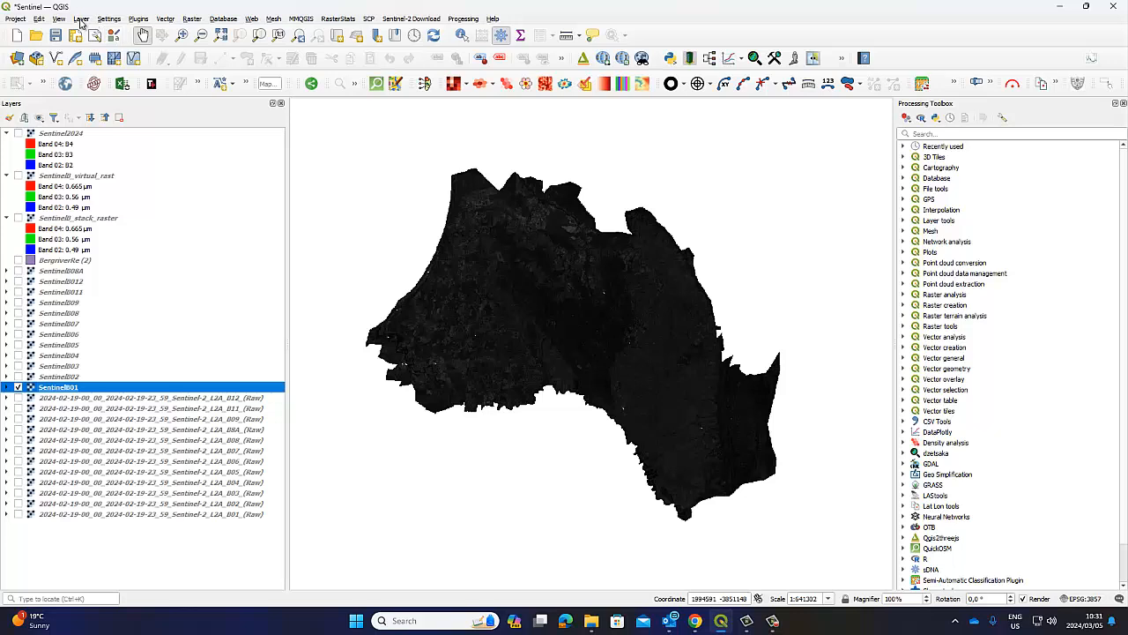
click(15, 19)
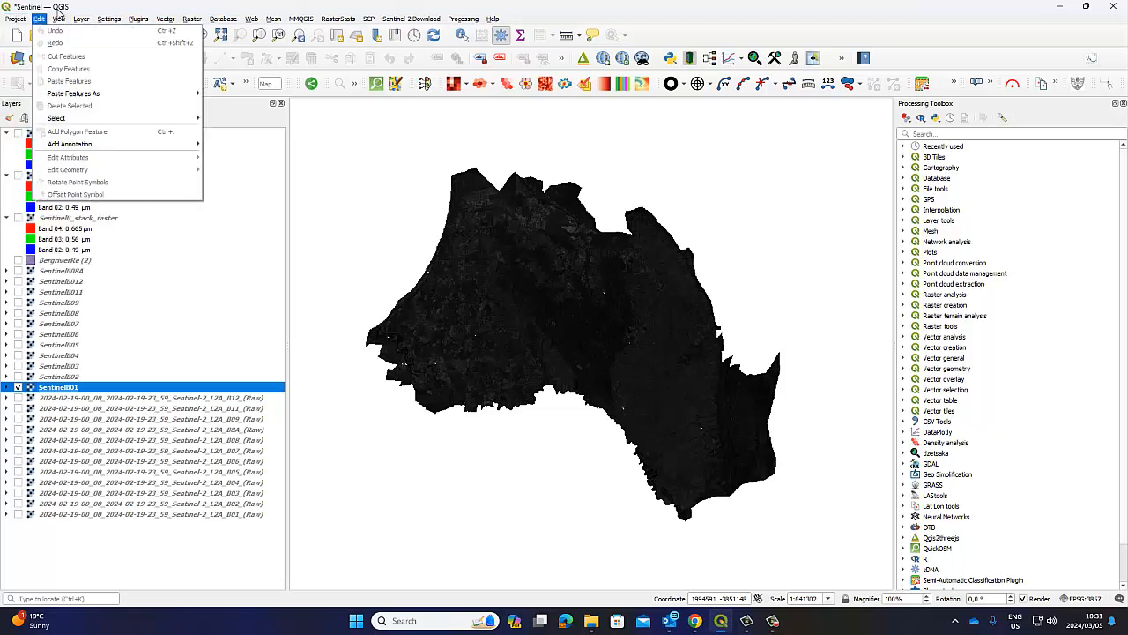
click(97, 16)
click(81, 19)
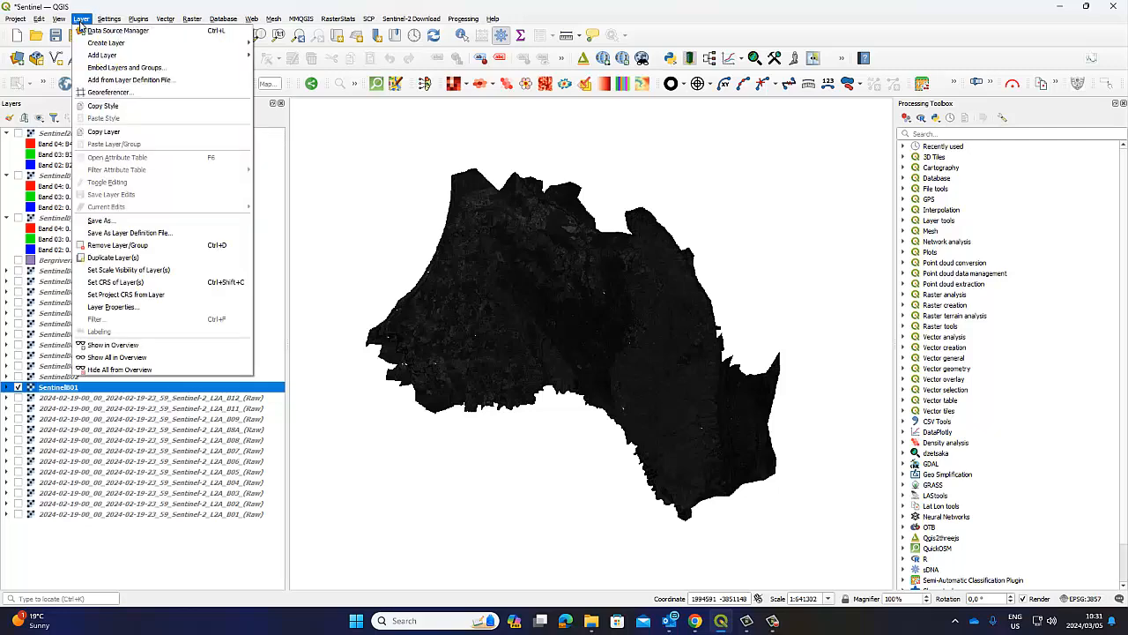
mouse_move(99, 55)
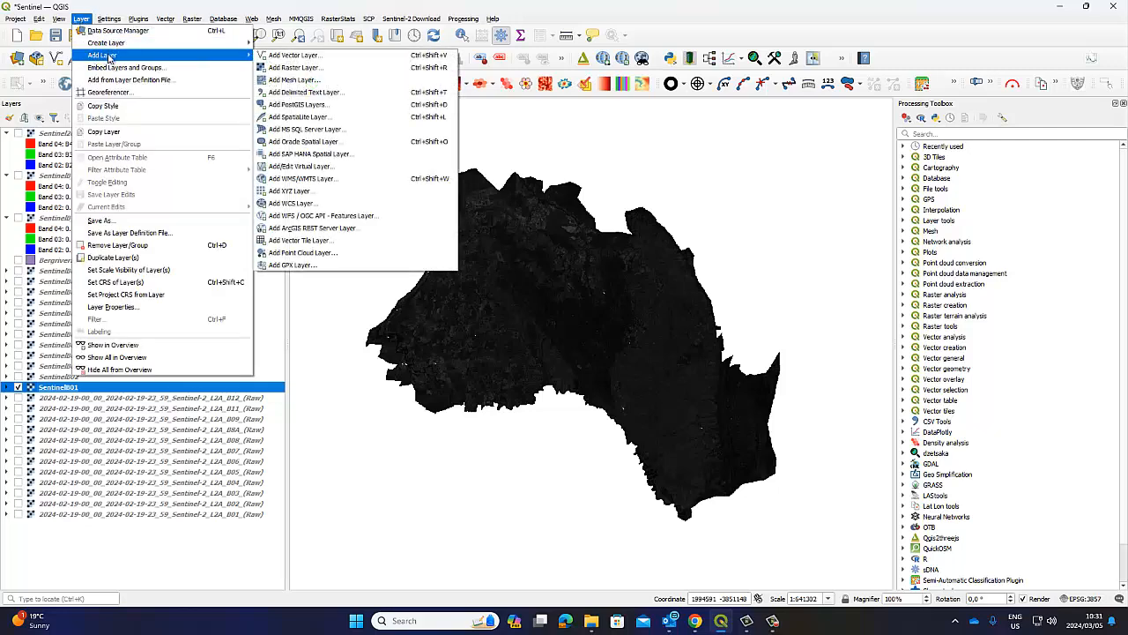
click(298, 67)
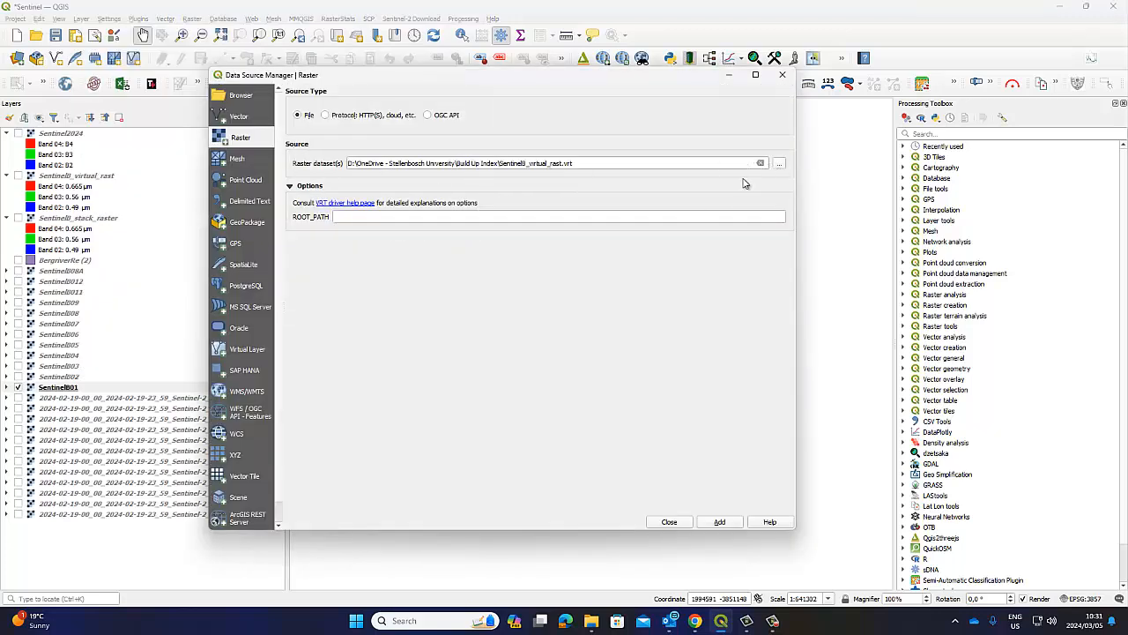
- Choose the raw 2024-02-19 Sentinel-2 L2A band TIFFs in Build Up Index as raster datasets, and close the Data Source Manager without adding them
click(780, 165)
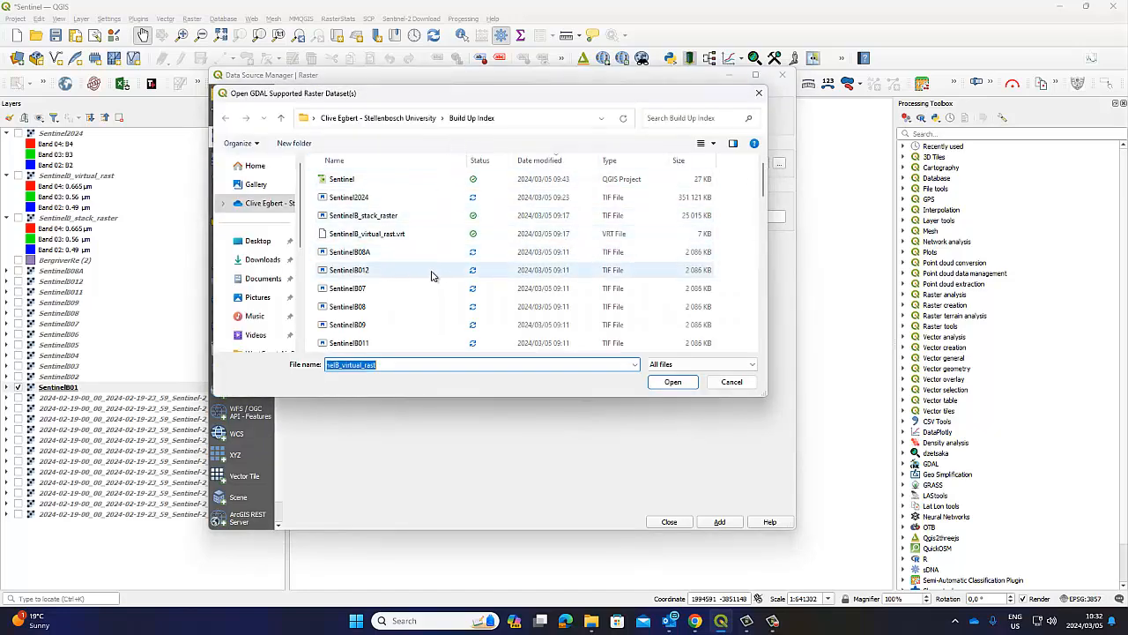
scroll(433, 276, down, 5)
scroll(433, 276, down, 5)
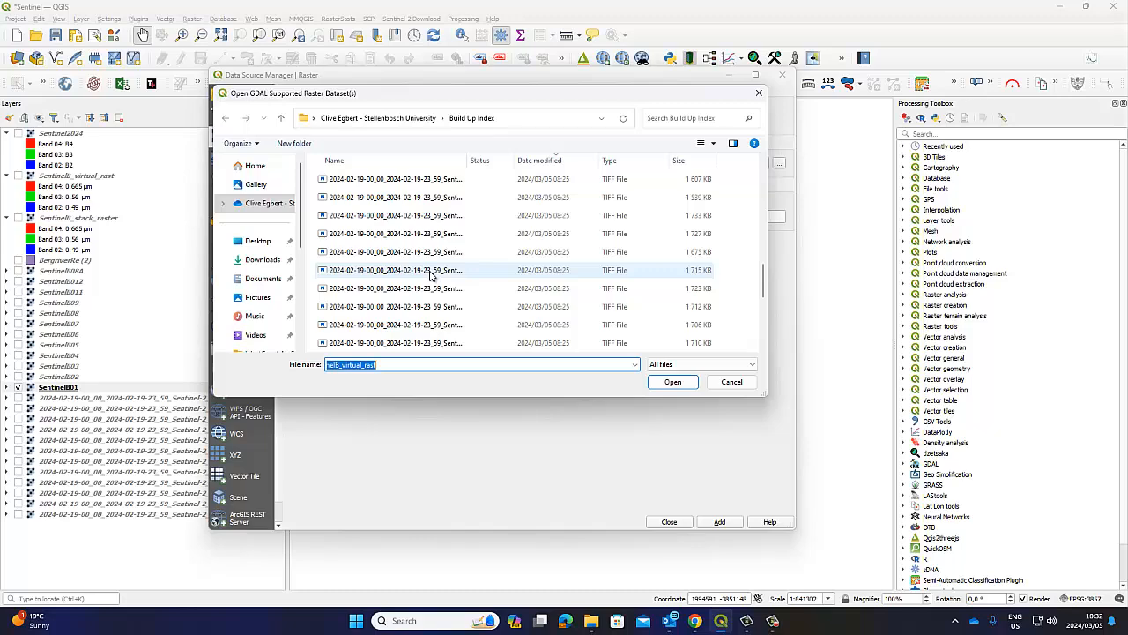
scroll(431, 271, up, 1)
click(398, 197)
scroll(407, 243, down, 3)
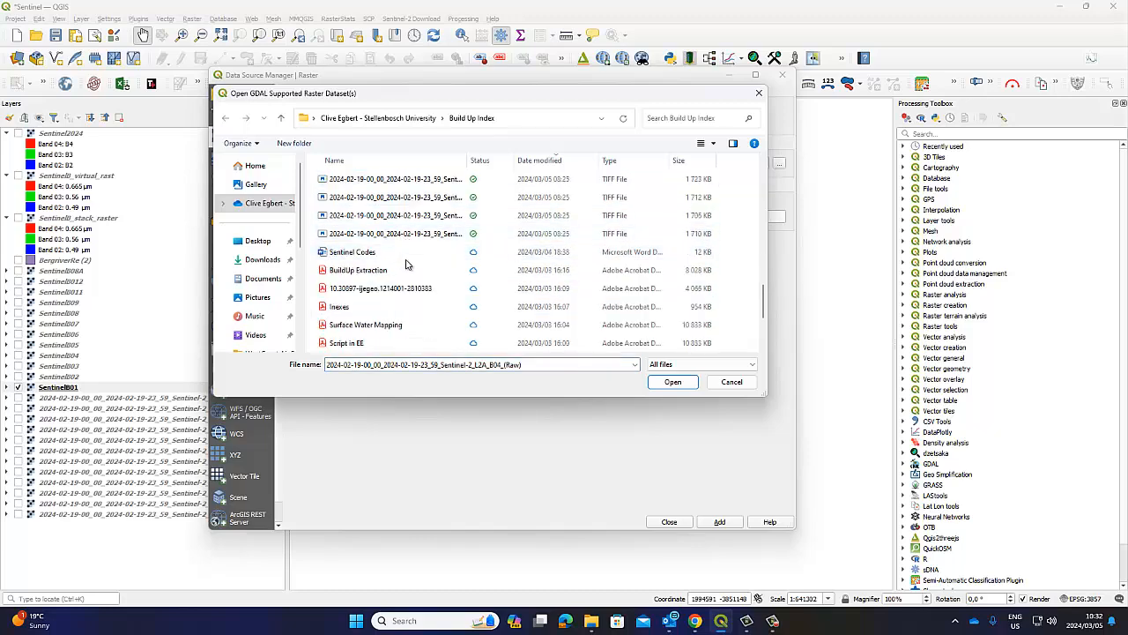
shift+click(405, 233)
scroll(440, 247, up, 3)
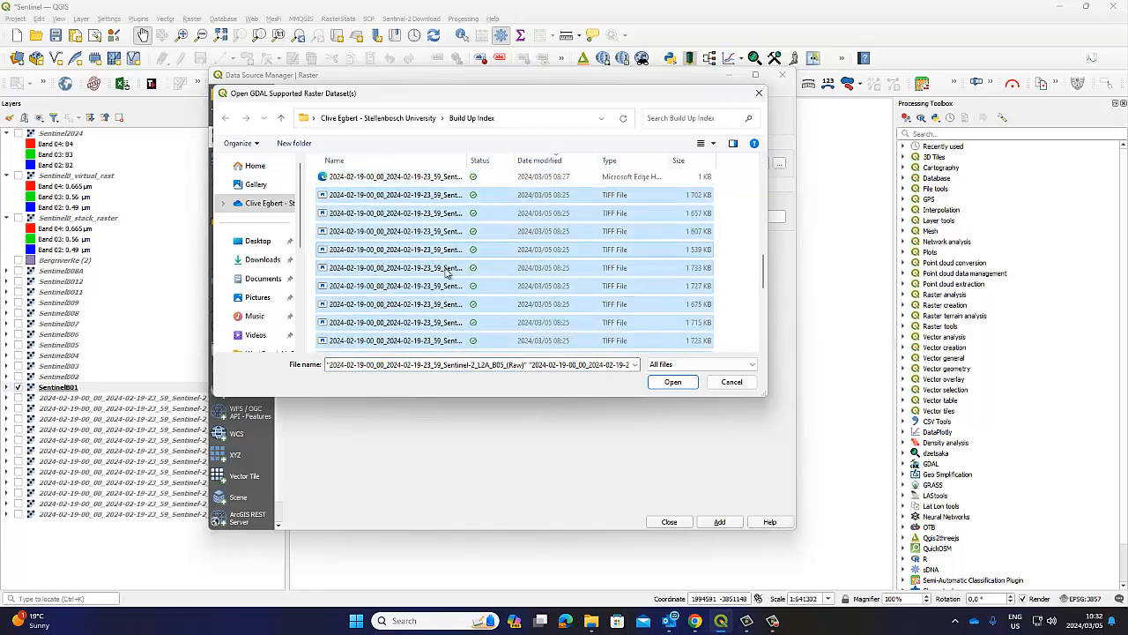
click(672, 382)
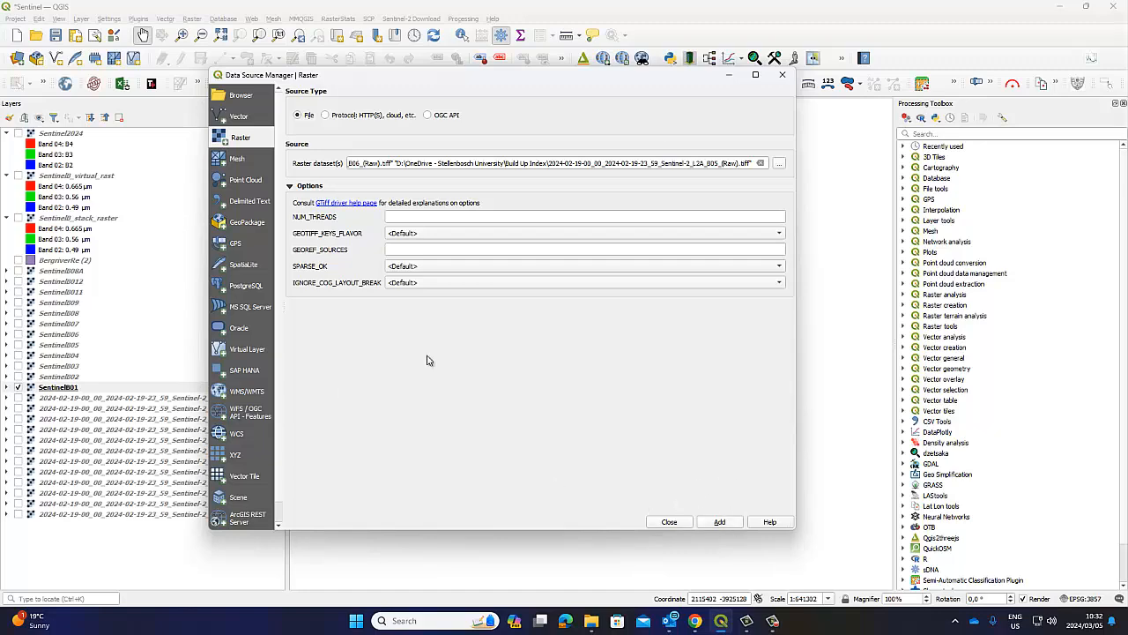
click(782, 74)
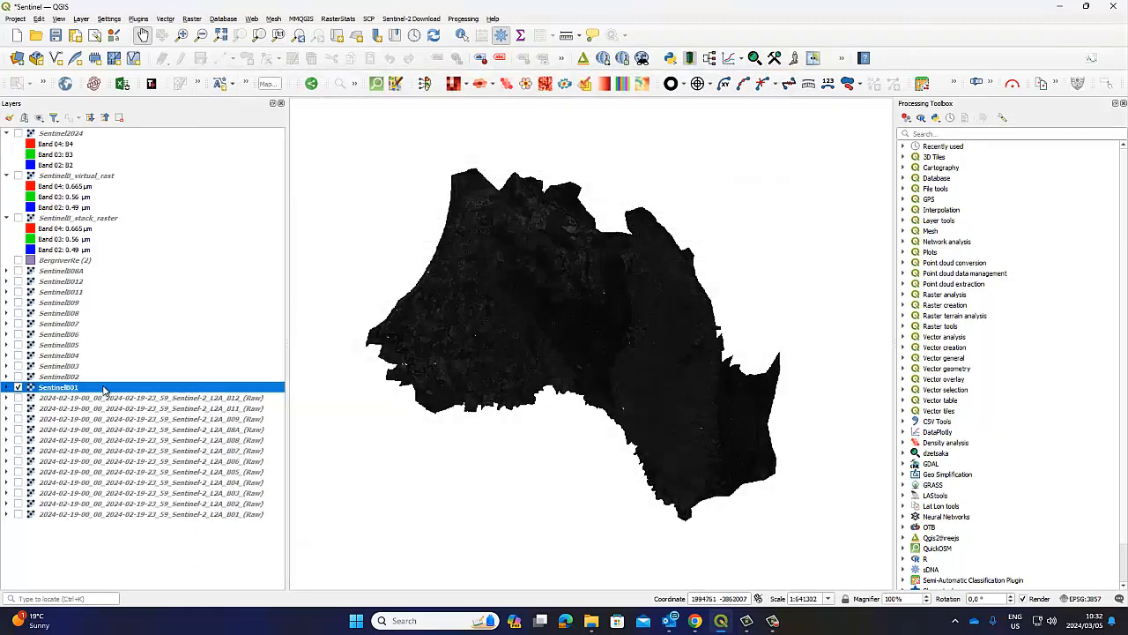
- Hide the SentinelB01 layer and make the raw band layers visible one by one from B01 up to B12
click(17, 387)
click(19, 514)
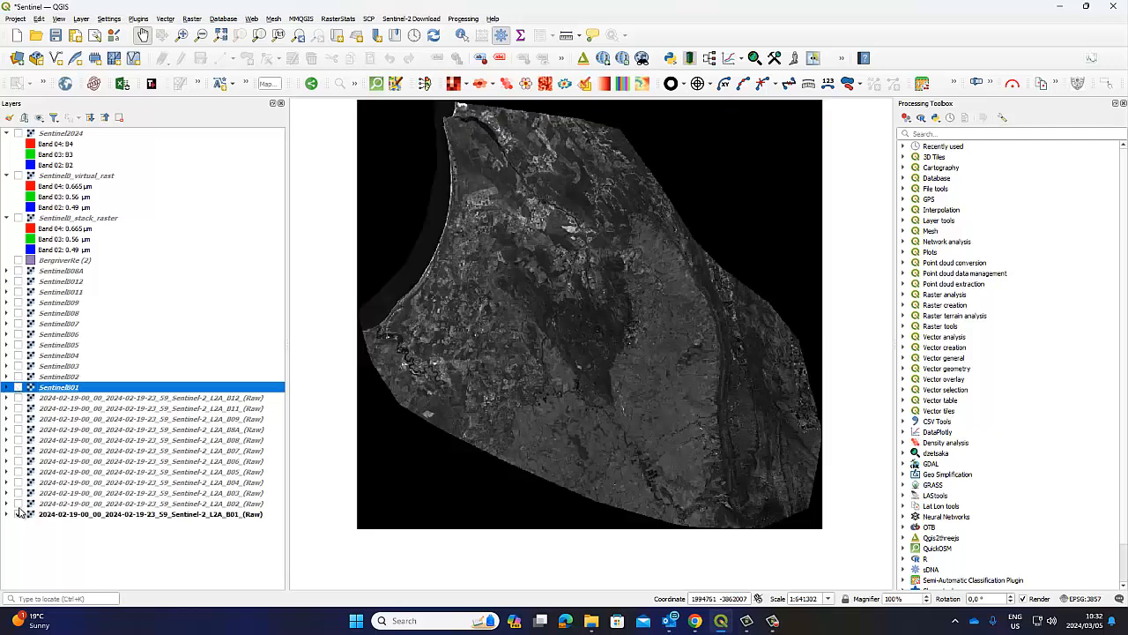
click(18, 503)
click(18, 493)
click(17, 482)
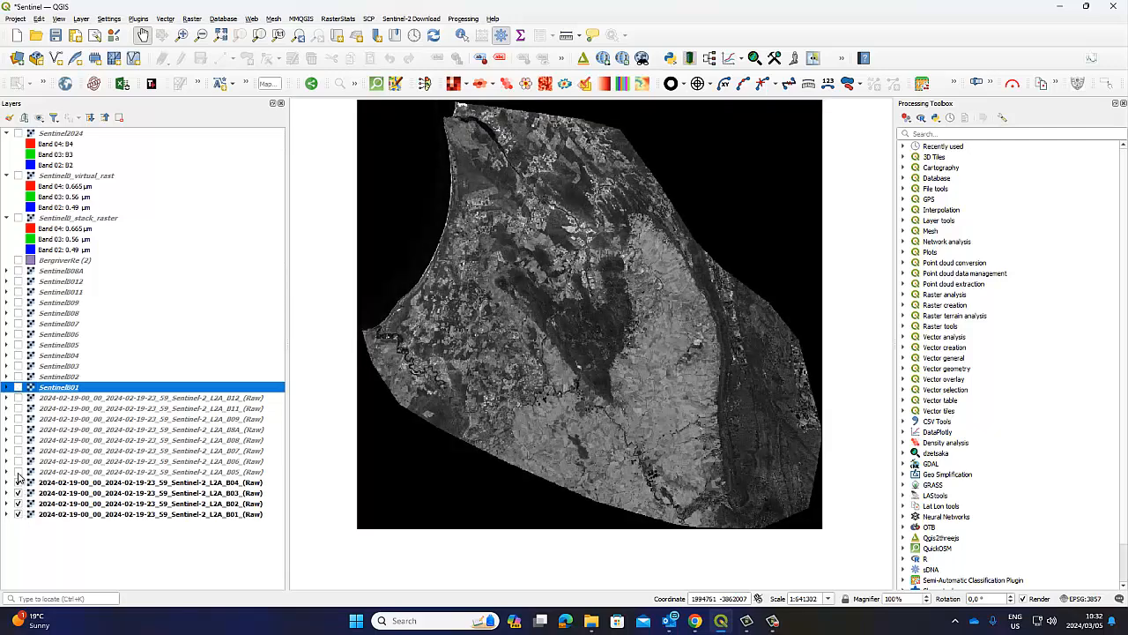
click(18, 471)
click(17, 461)
click(18, 451)
click(18, 440)
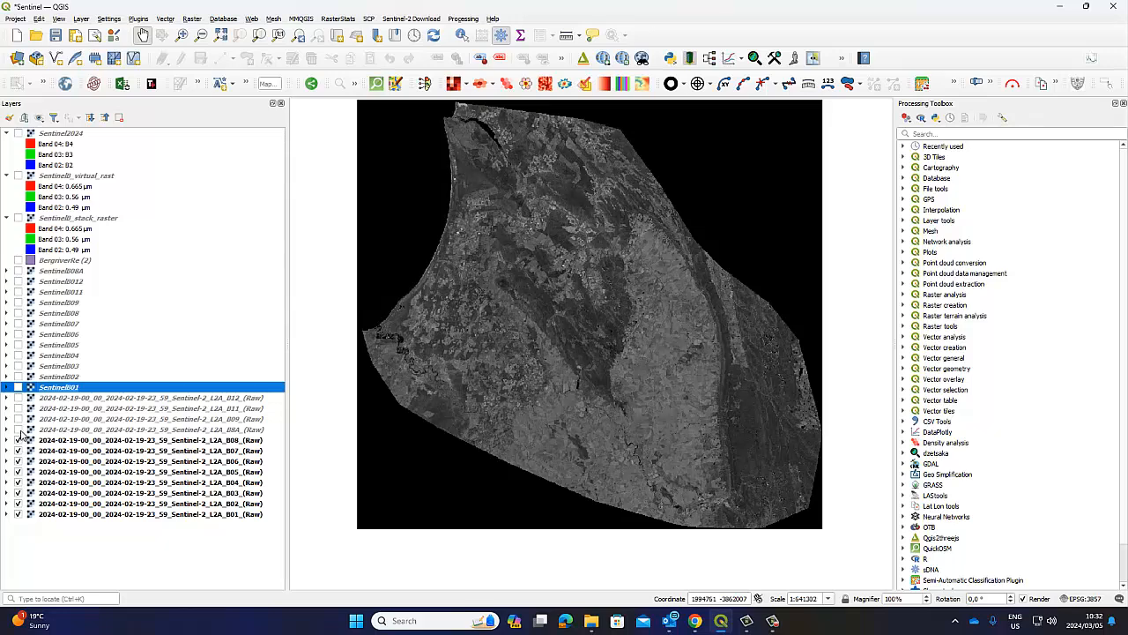
click(18, 429)
click(18, 418)
click(18, 408)
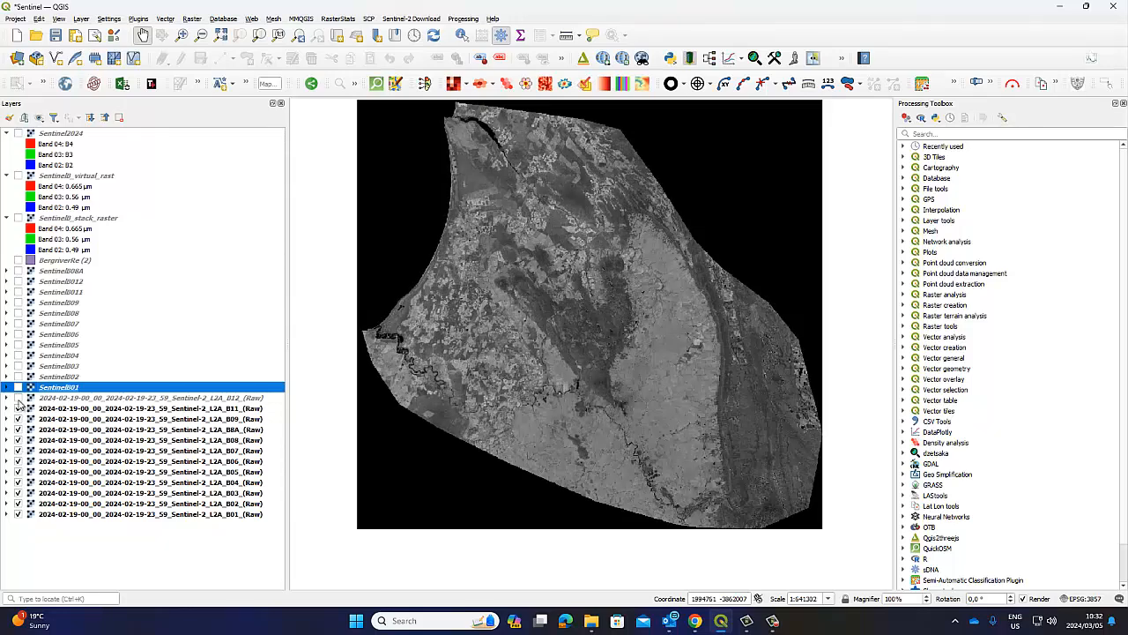
click(18, 398)
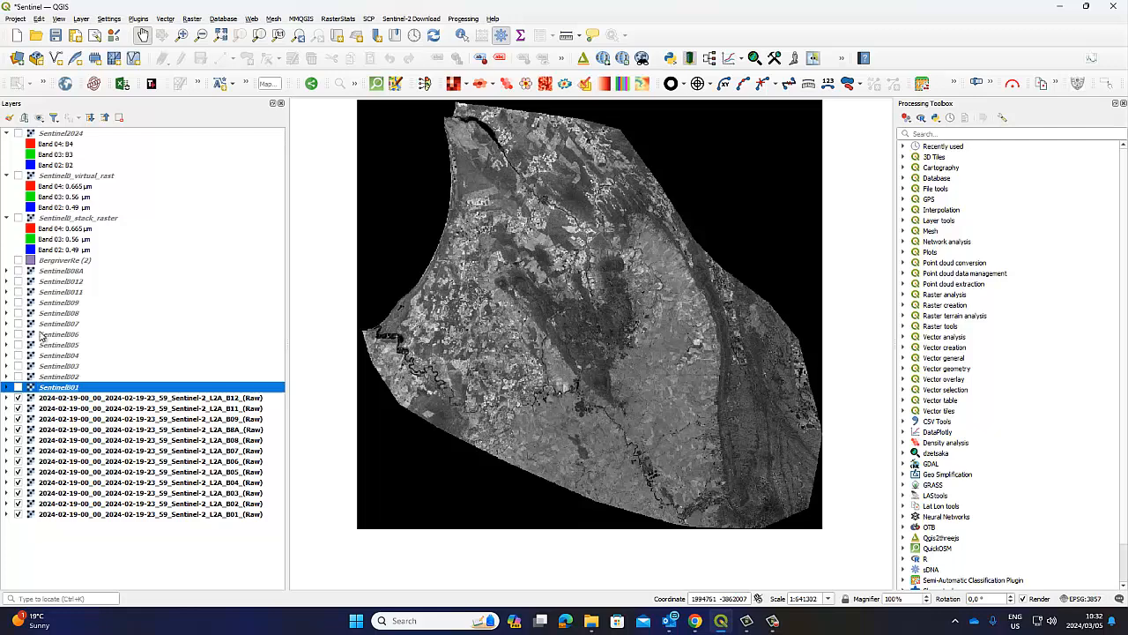
- Briefly show the BergriverRe (2) boundary and the clipped SentinelB01 and SentinelB02 layers over the raw bands to compare extents, hiding each again
click(19, 261)
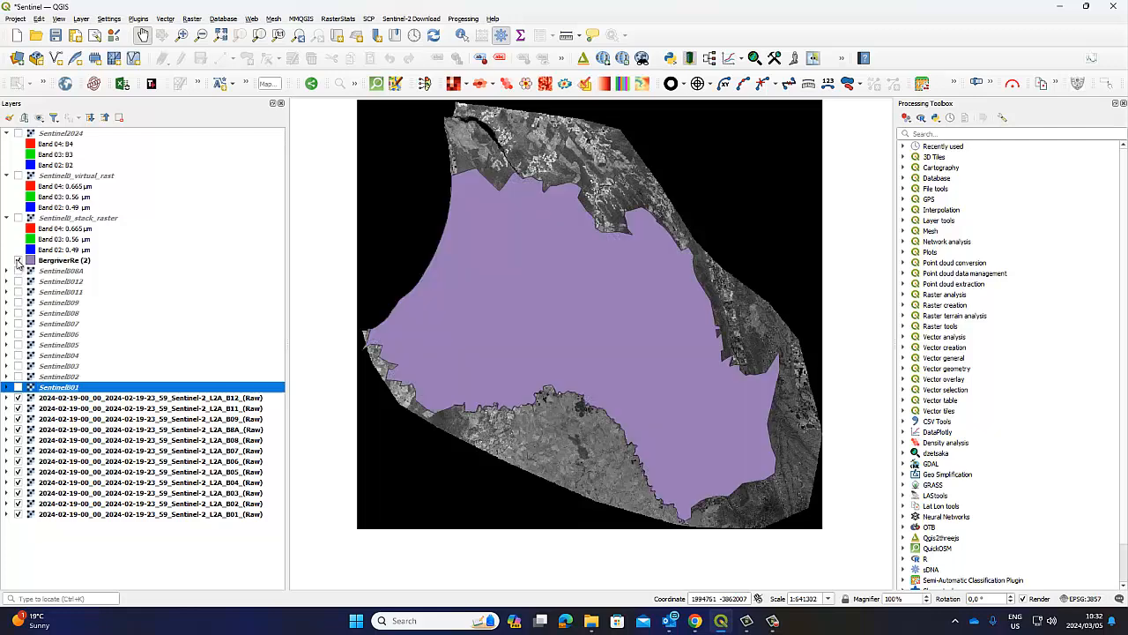
click(18, 260)
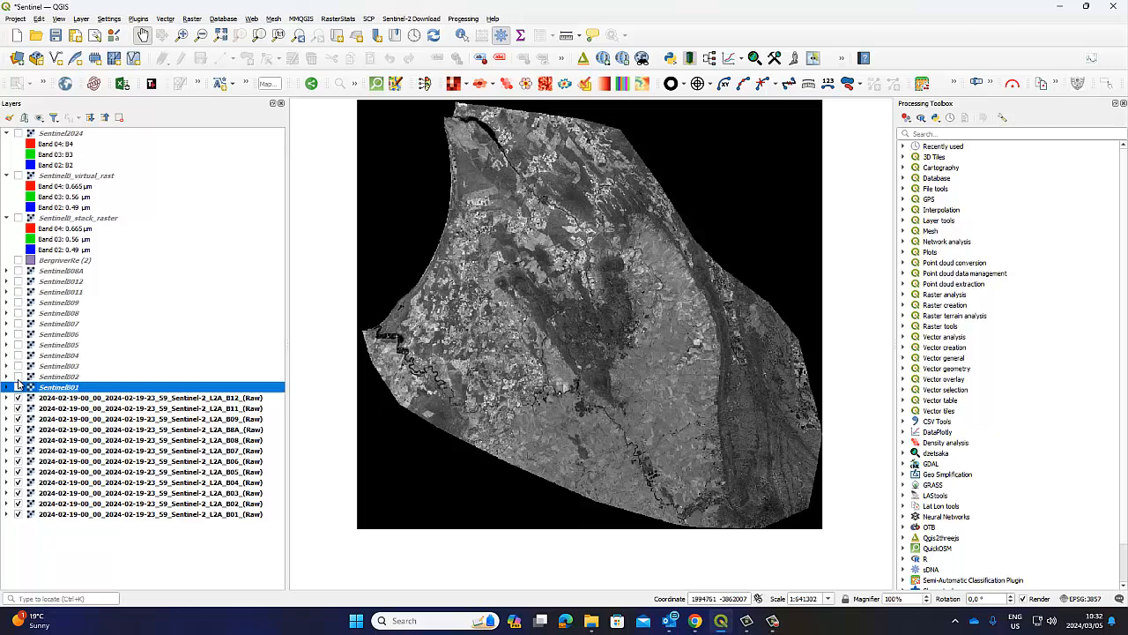
click(19, 388)
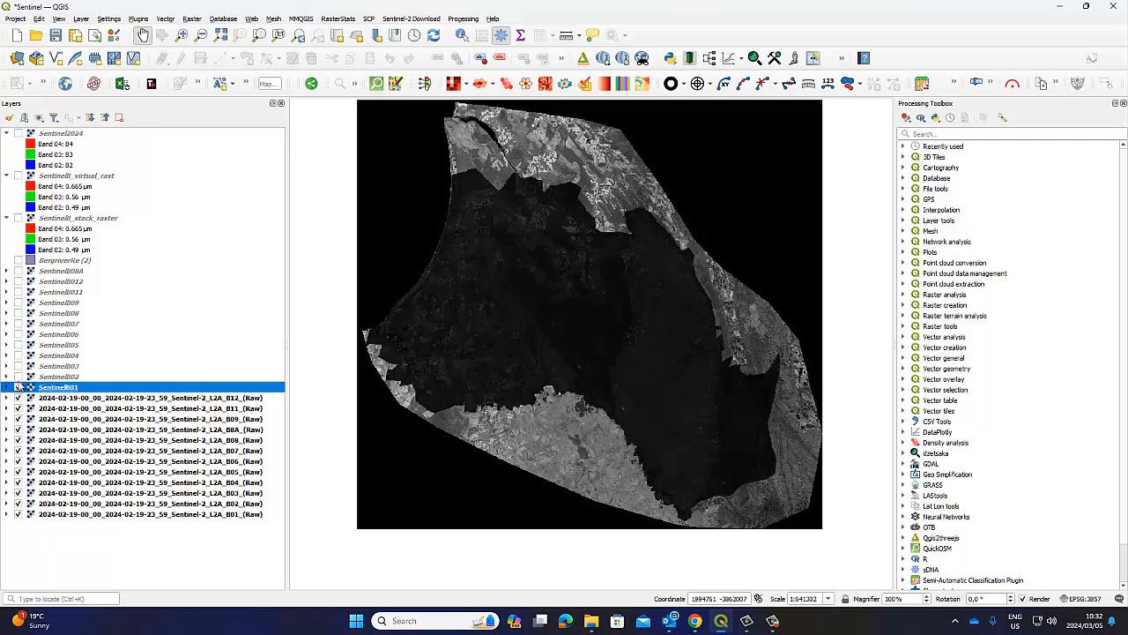
click(19, 377)
click(18, 377)
click(19, 388)
- Hide the raw band layers one by one from B12 down to B02, leaving only raw B01 visible
click(19, 398)
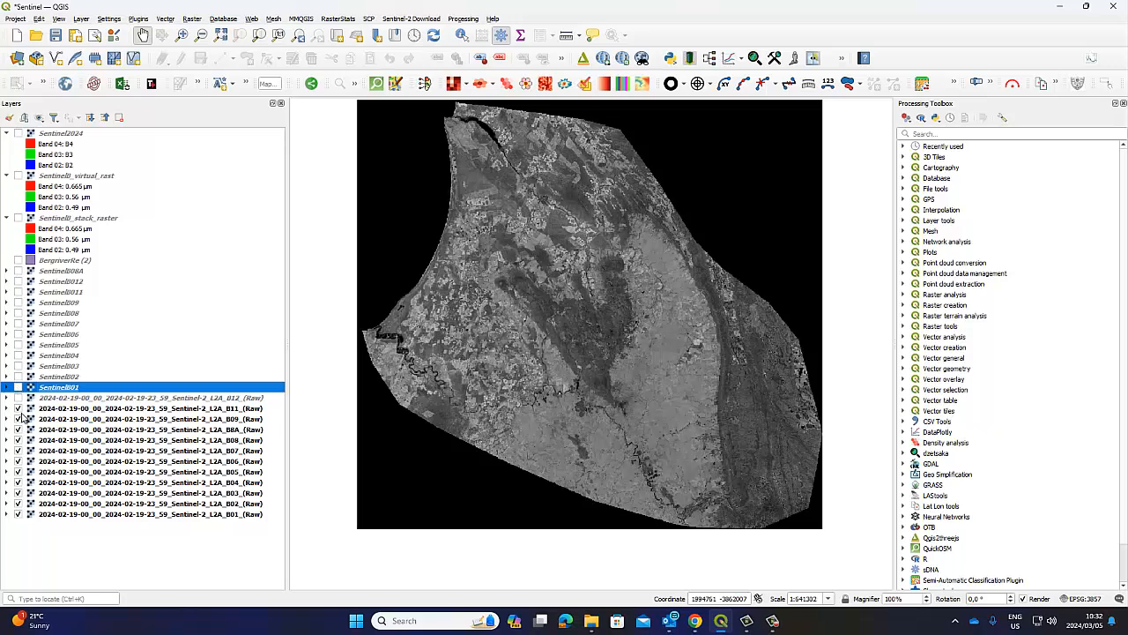
click(18, 409)
click(19, 419)
click(19, 429)
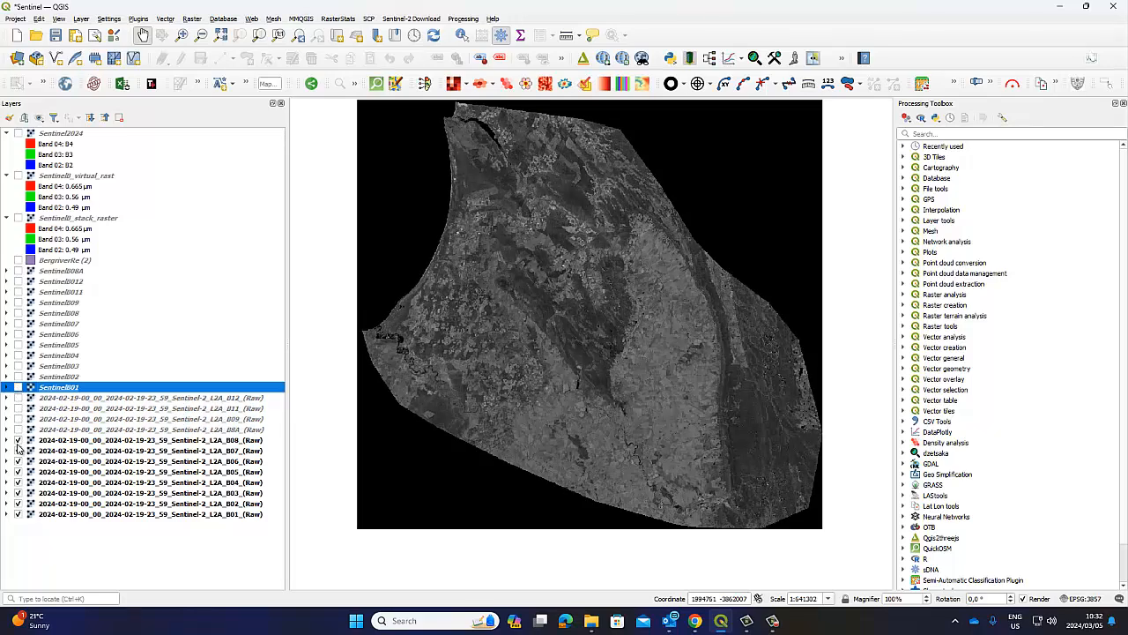
click(18, 440)
click(18, 450)
click(19, 461)
click(19, 471)
click(18, 482)
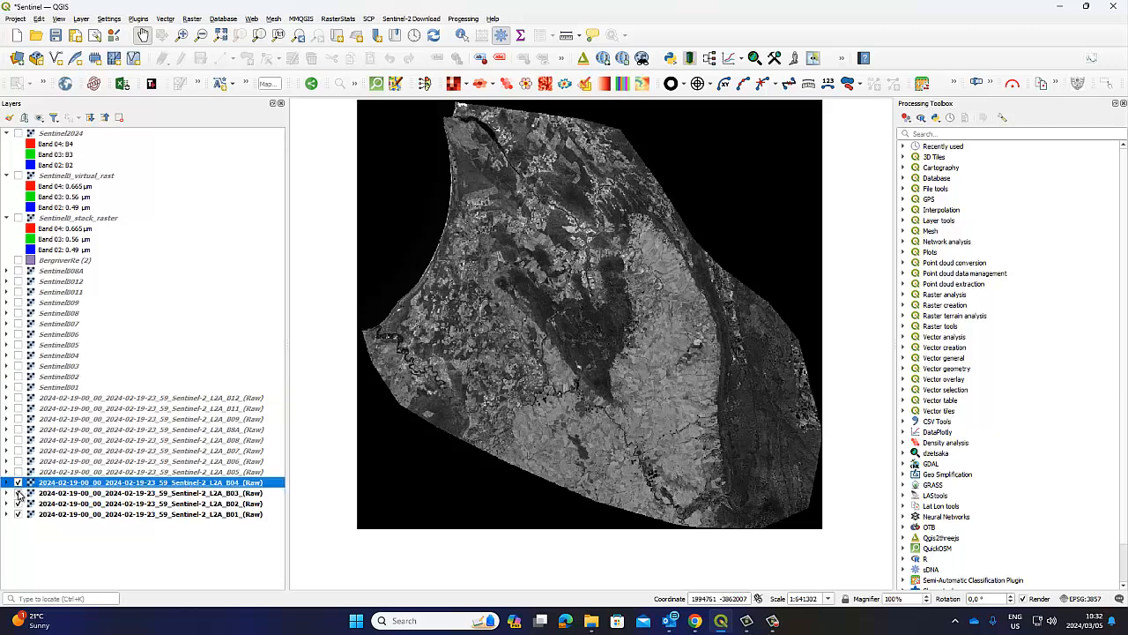
click(18, 482)
click(19, 493)
click(18, 503)
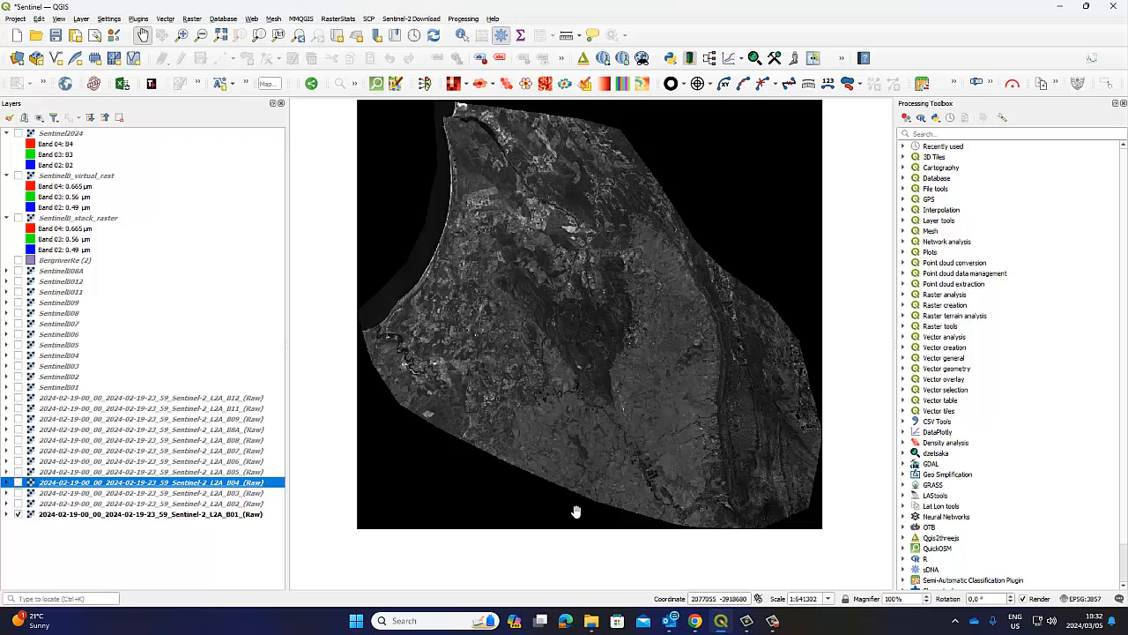
- Check the download progress in EO Browser in Chrome, and return to QGIS to look over the raw B01 layer on the map
click(695, 621)
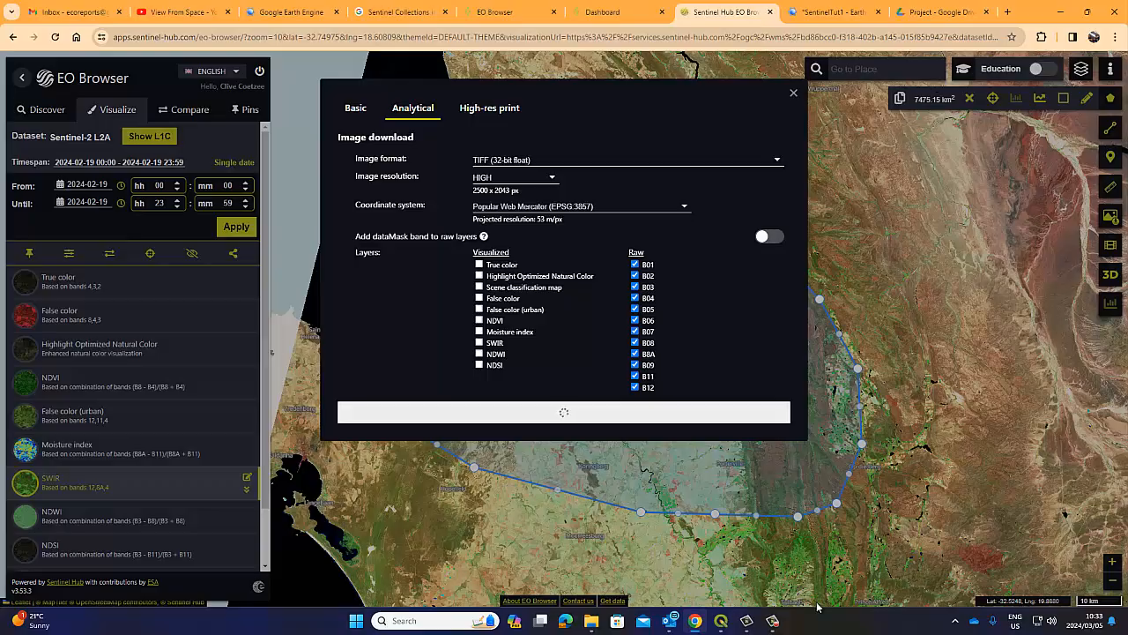
click(721, 621)
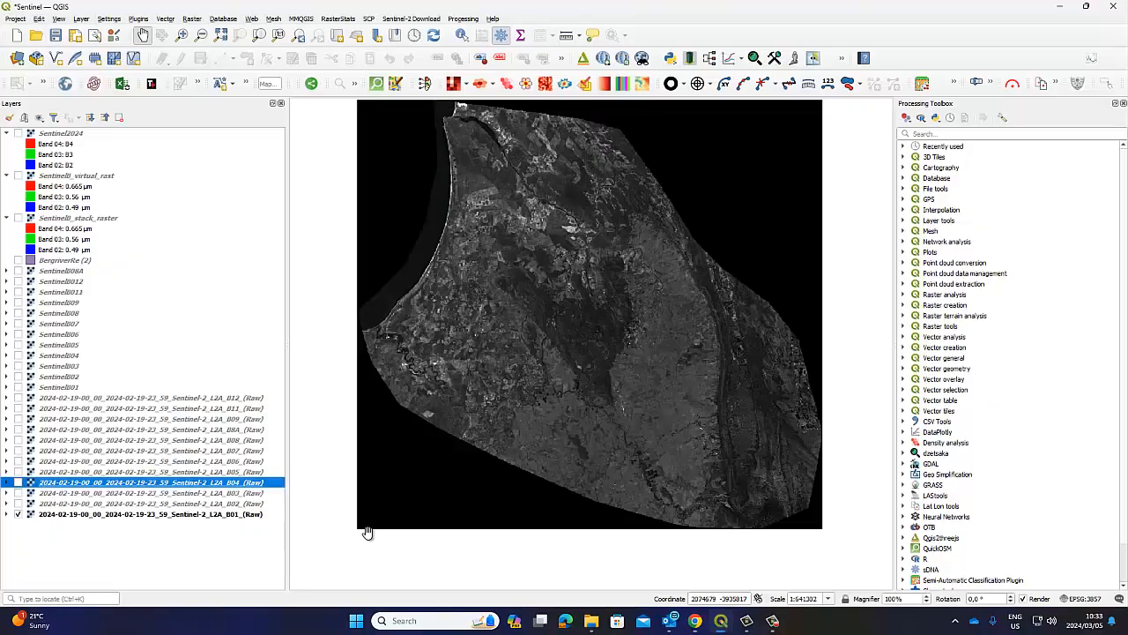
click(121, 515)
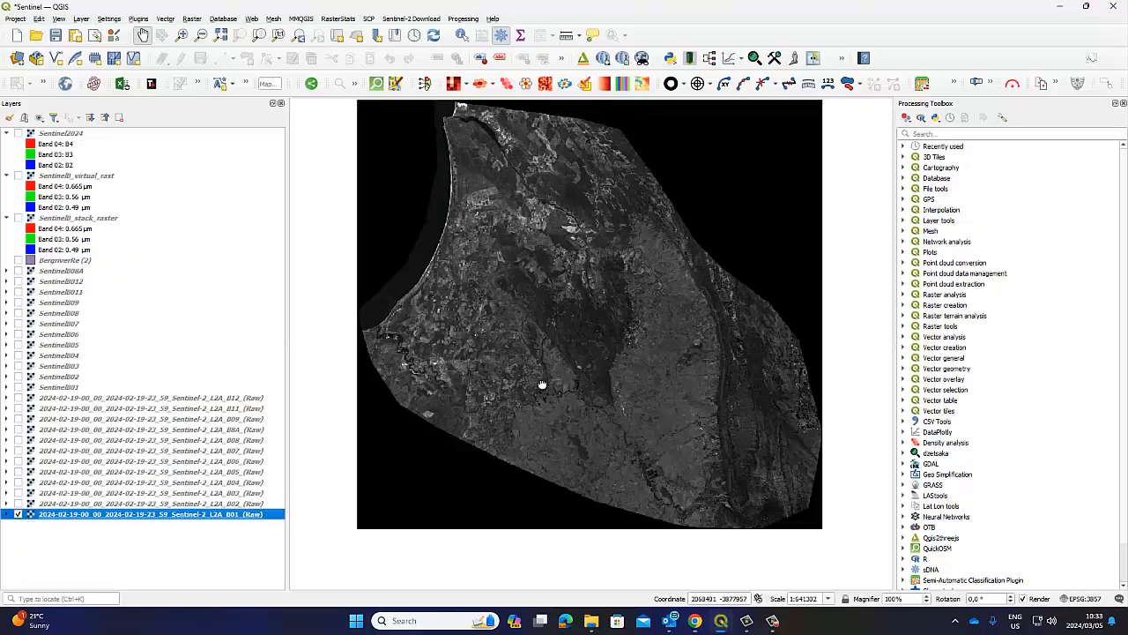
drag(542, 381, 533, 404)
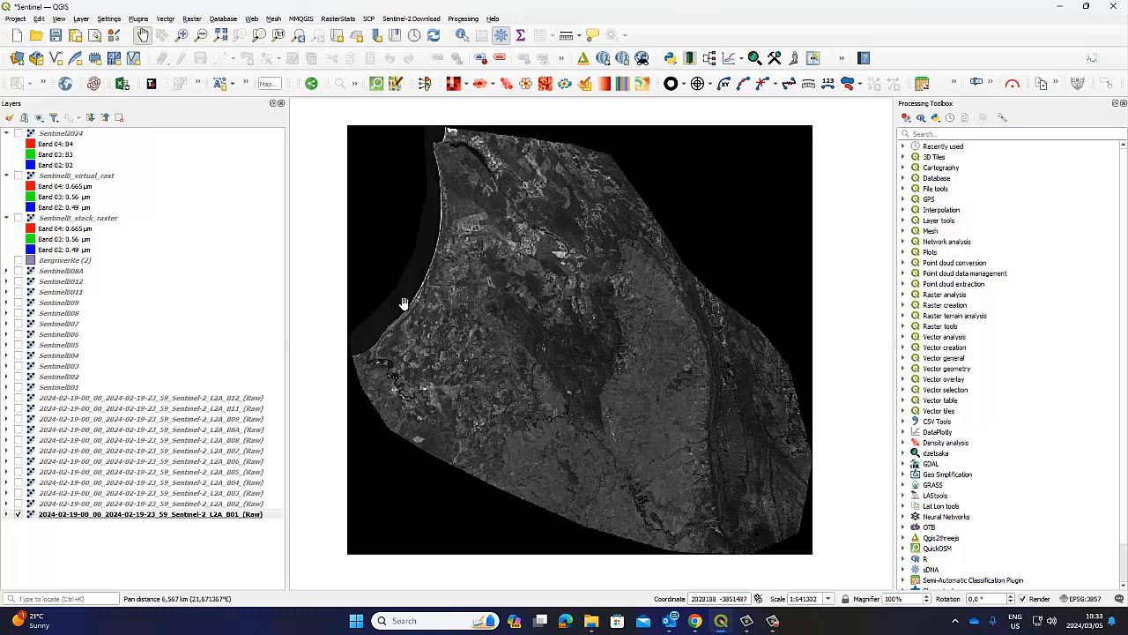
drag(560, 374, 557, 368)
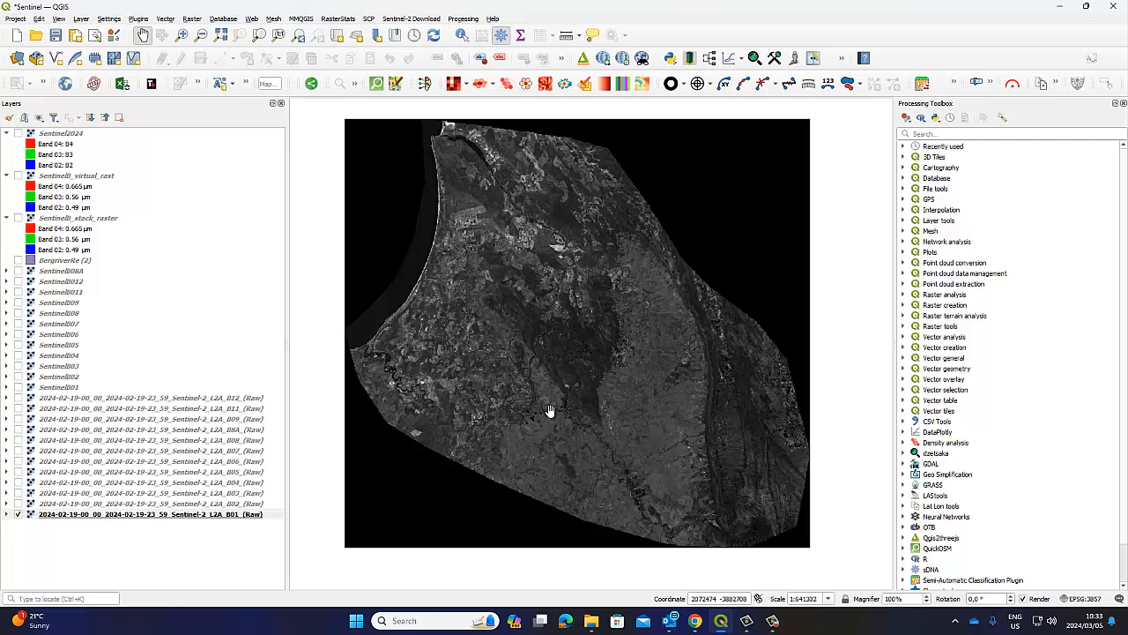
click(232, 517)
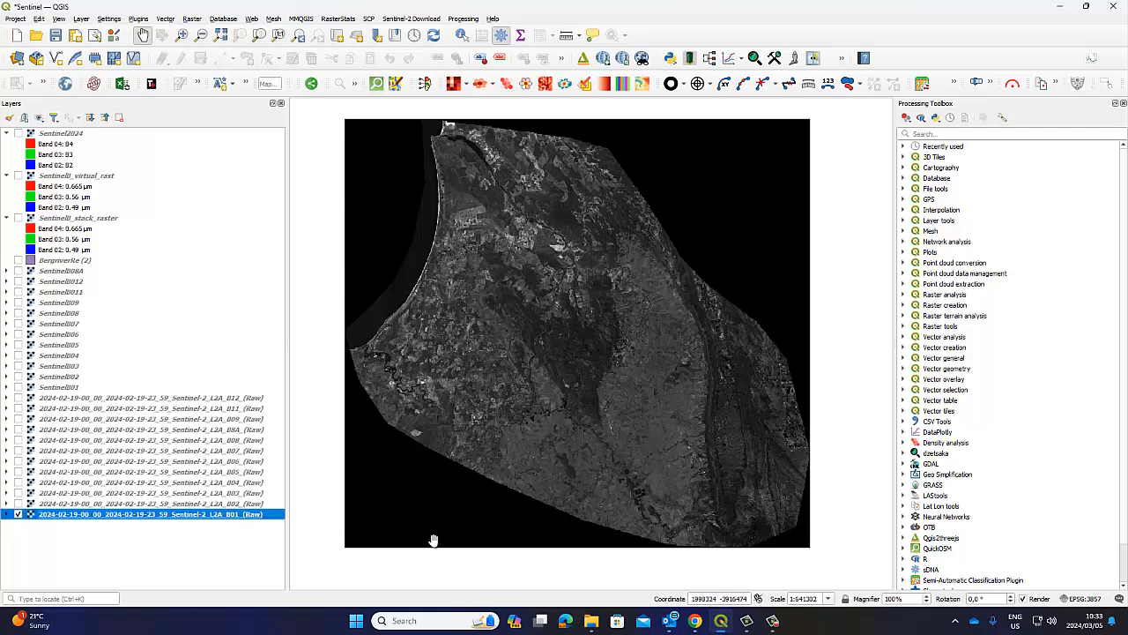
- Switch to Chrome, open the Earth Engine Data Catalog from the Google Earth Engine site, and close the old Sentinel Collections page
click(696, 623)
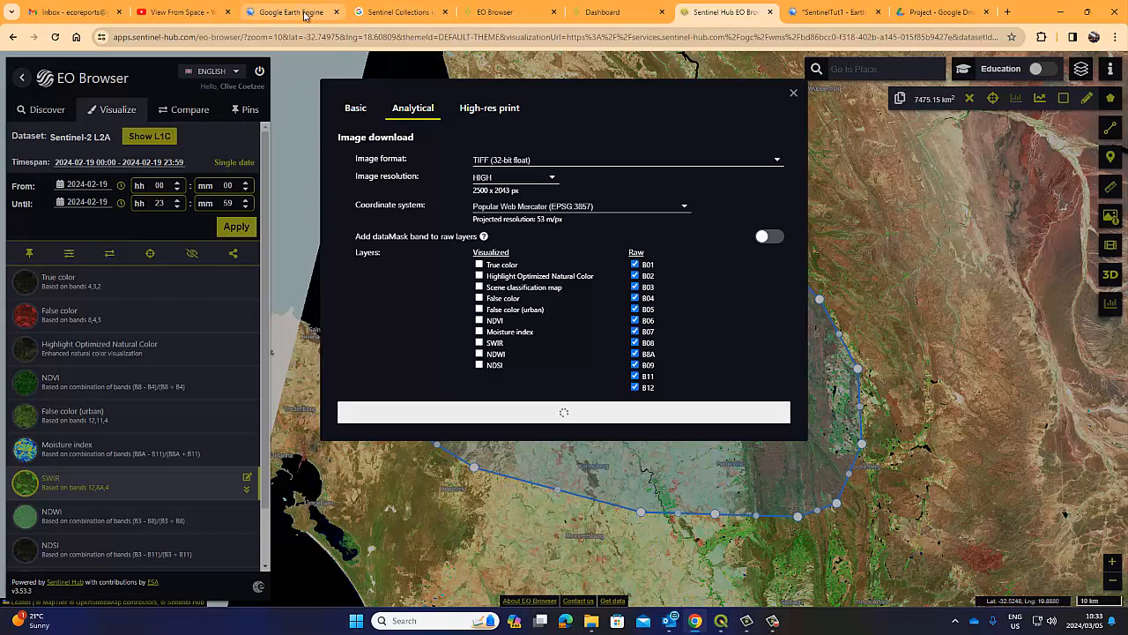
click(299, 13)
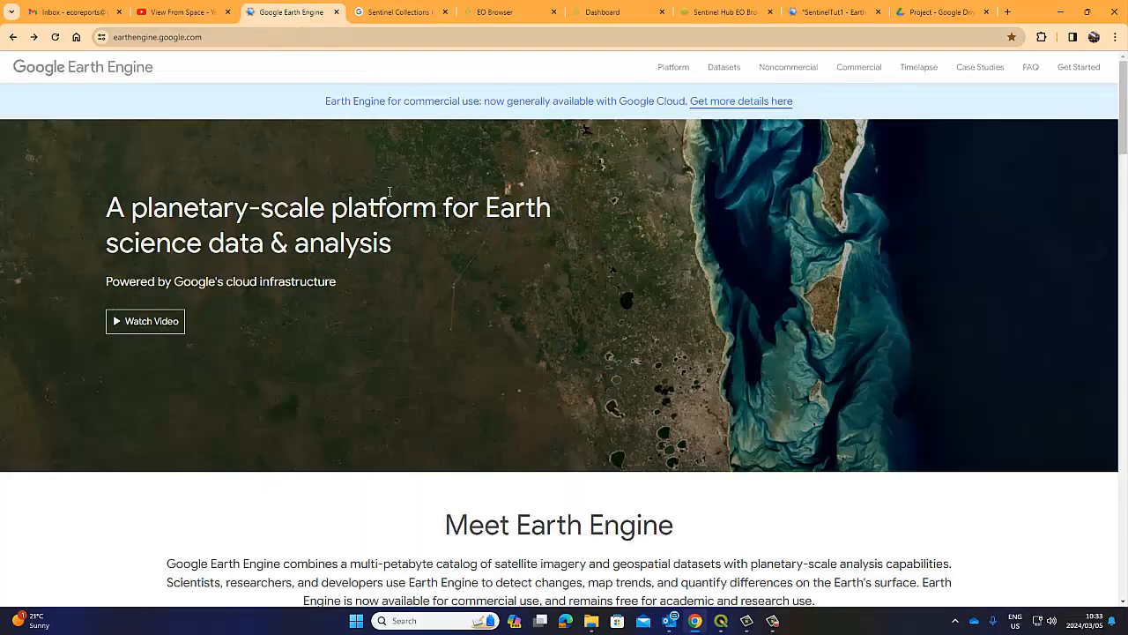
click(723, 68)
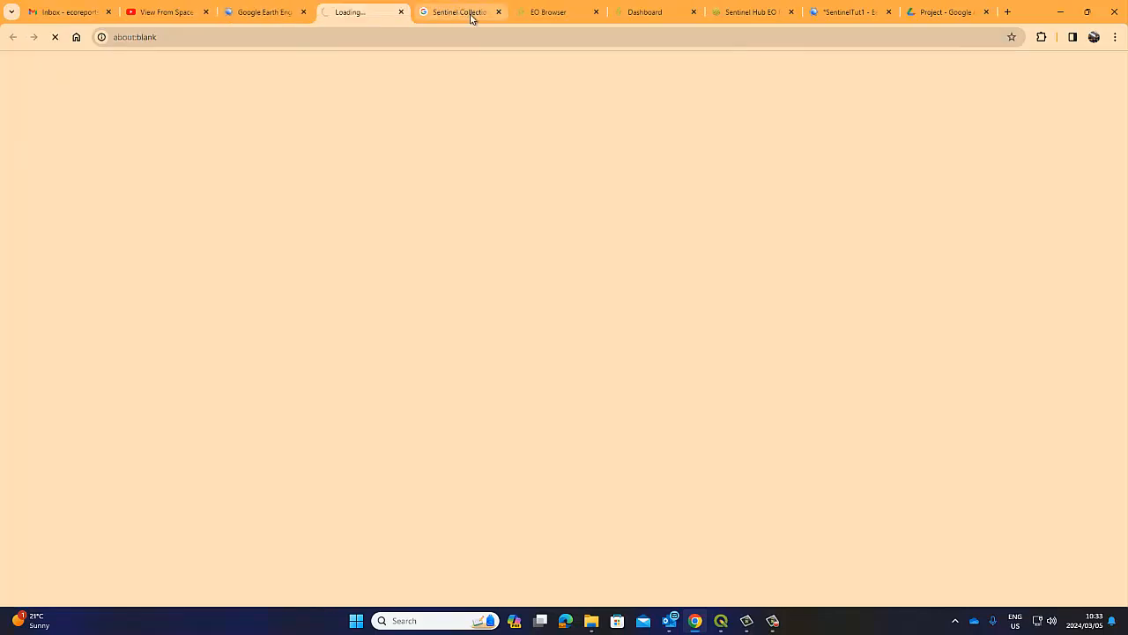
click(470, 15)
click(502, 13)
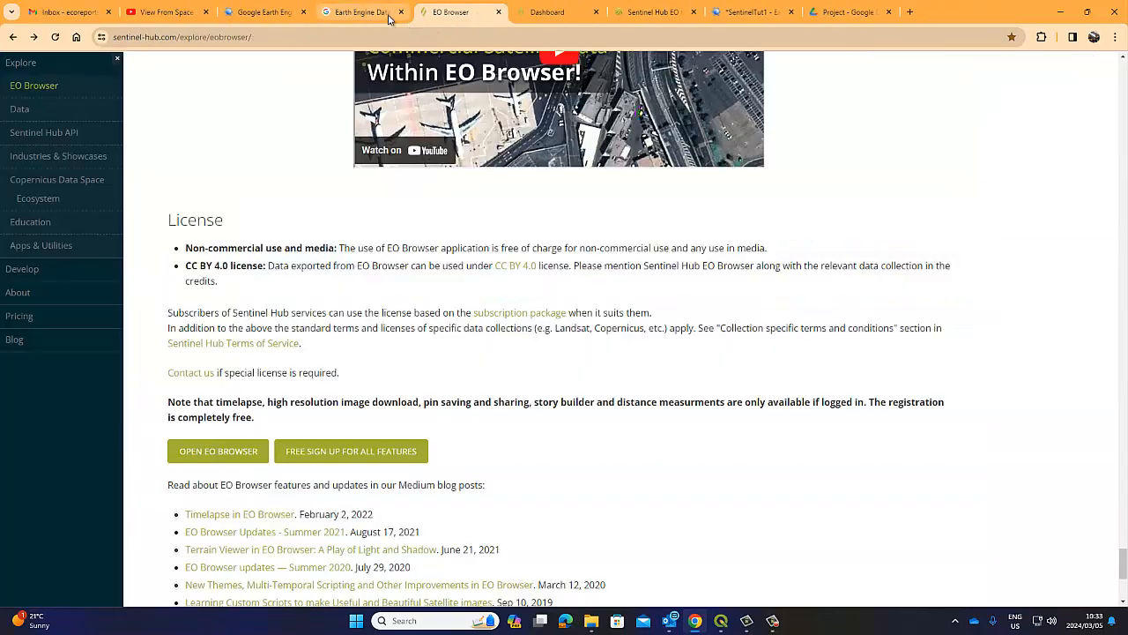
click(347, 20)
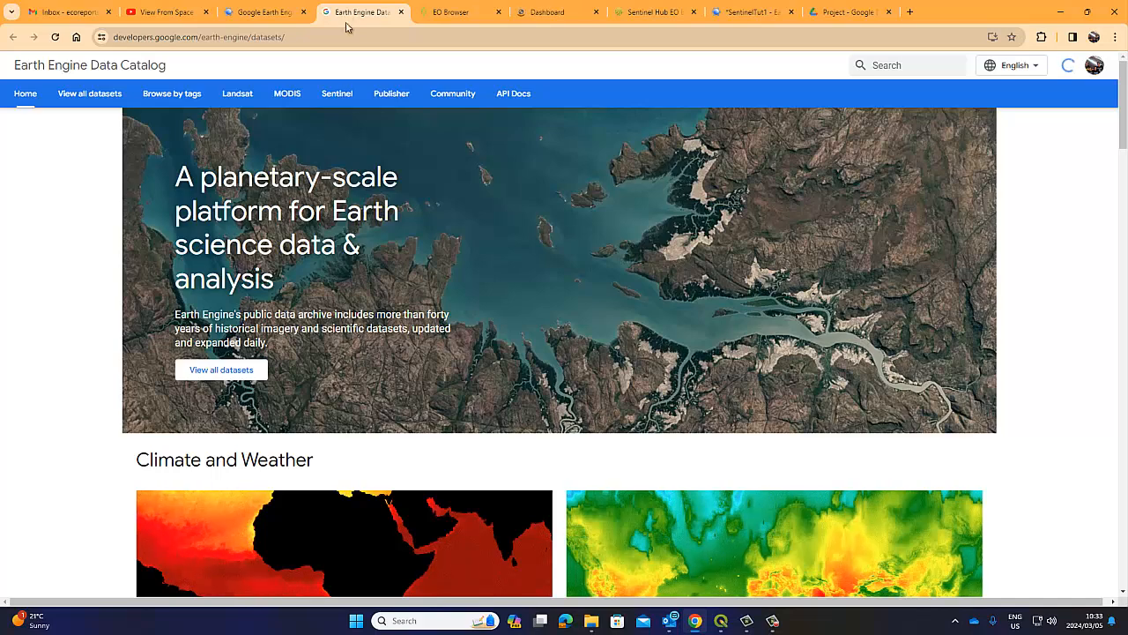
click(276, 16)
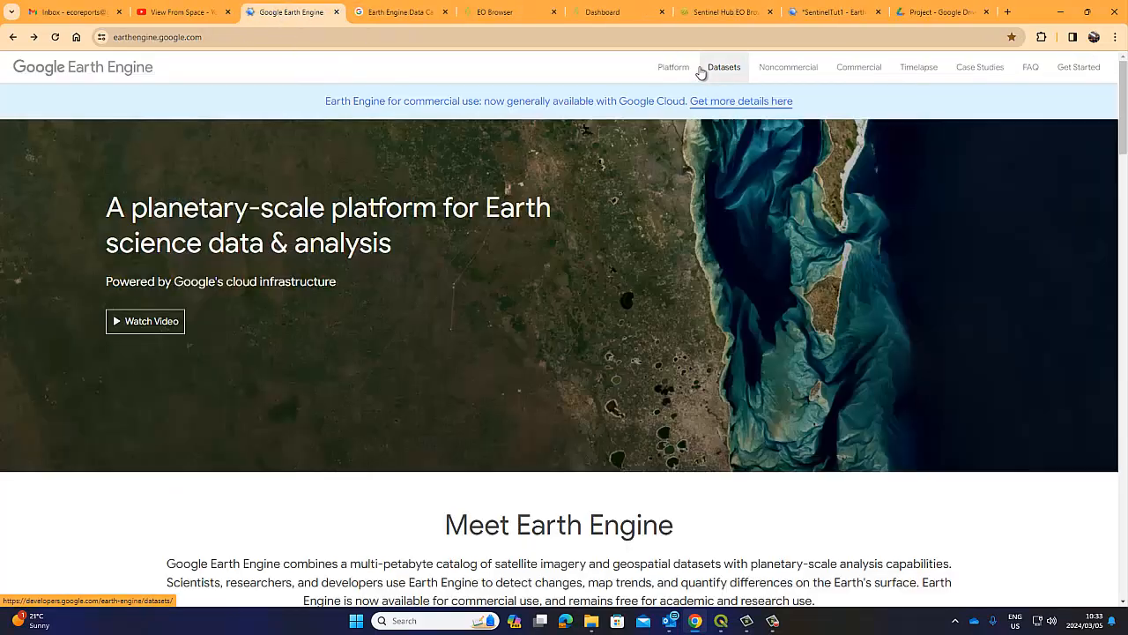
click(401, 13)
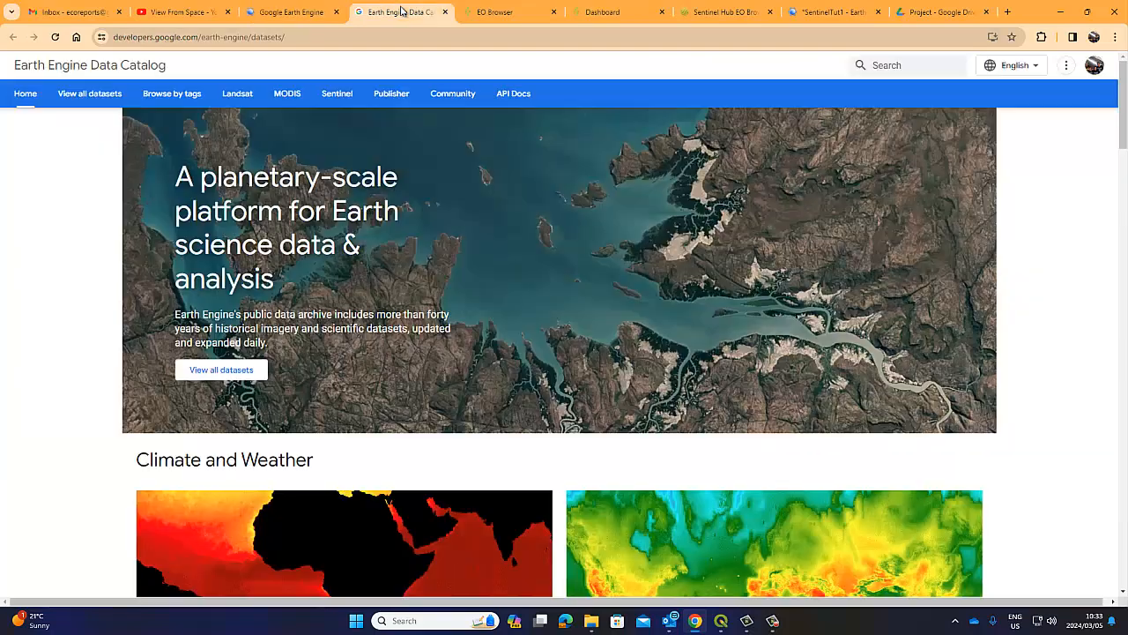
- Open the catalog's Sentinel collections and highlight the data availability period of Sentinel-2 MSI: Multispectral Instrument
click(337, 95)
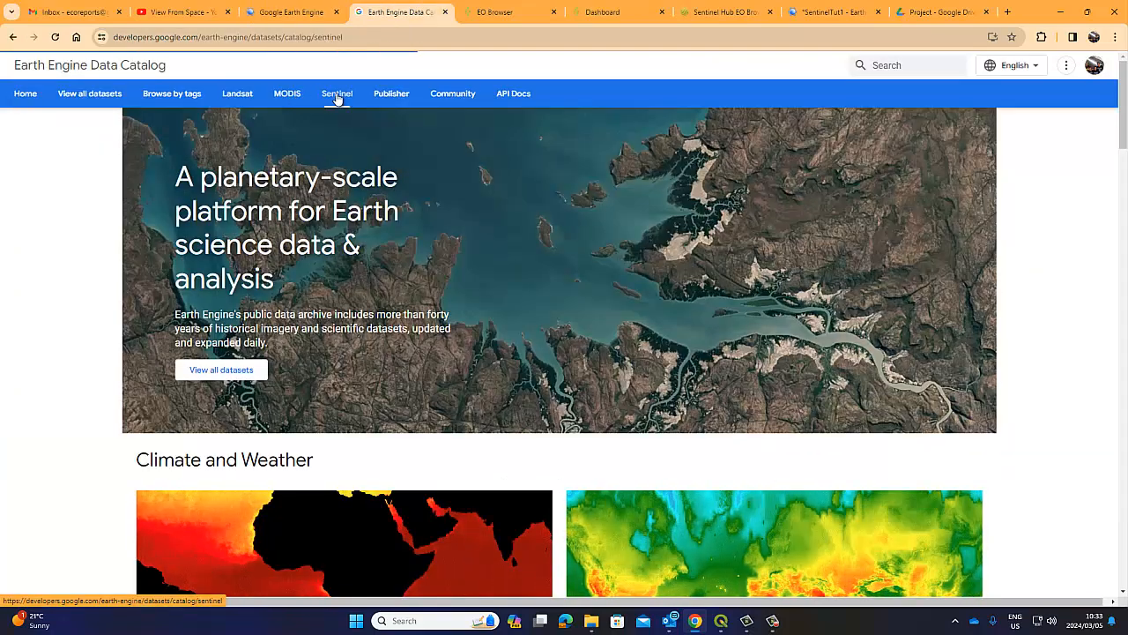
scroll(471, 291, down, 1)
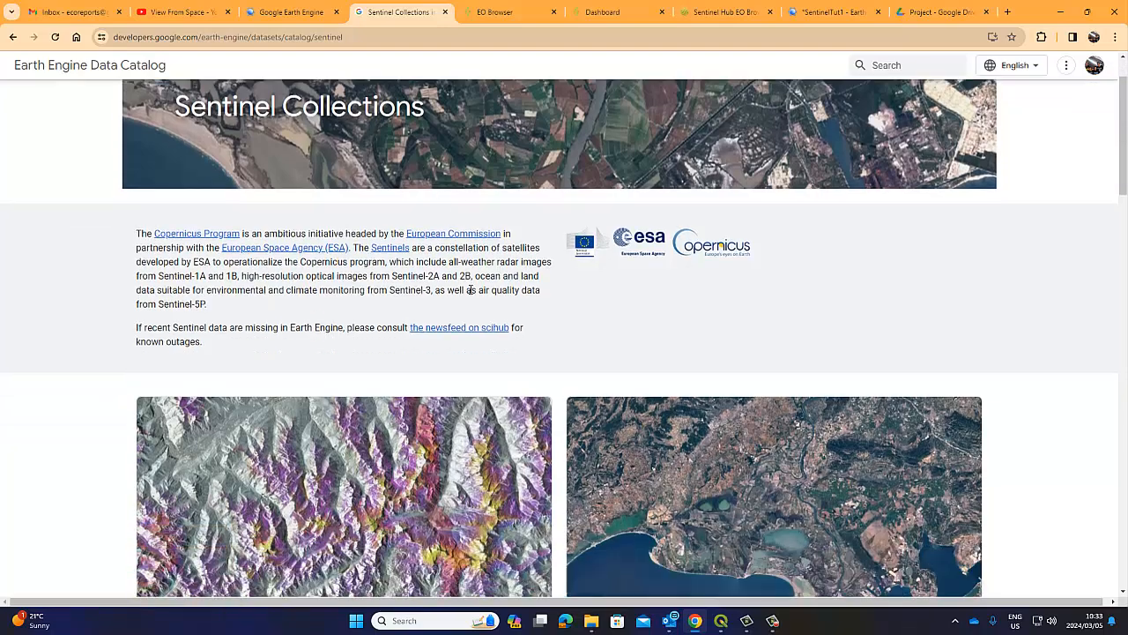
scroll(471, 291, down, 5)
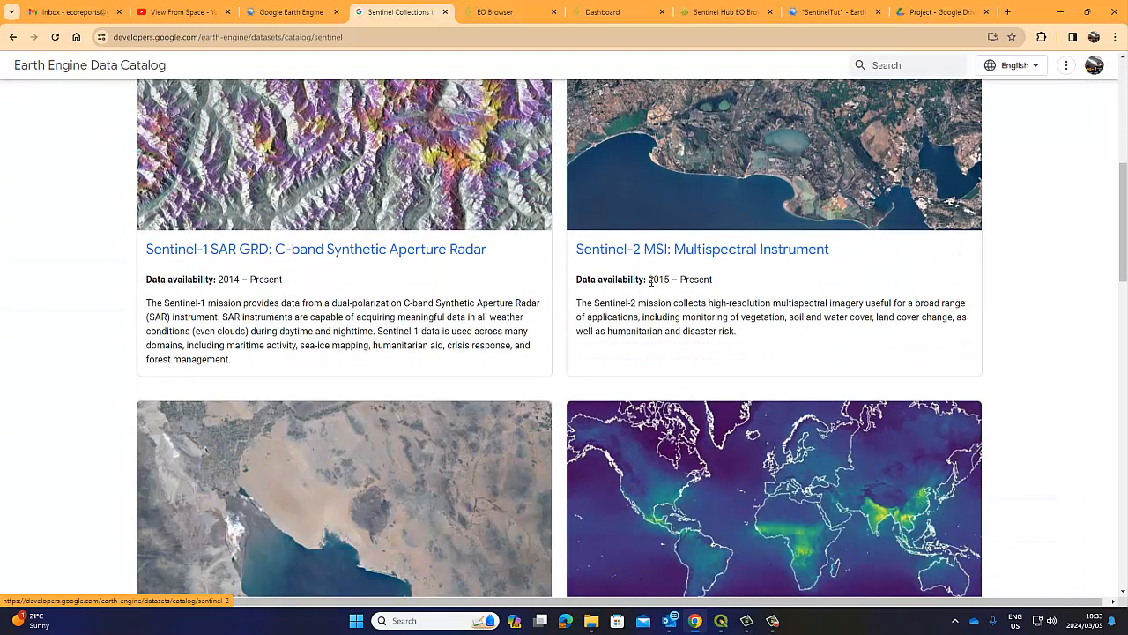
drag(649, 281, 716, 282)
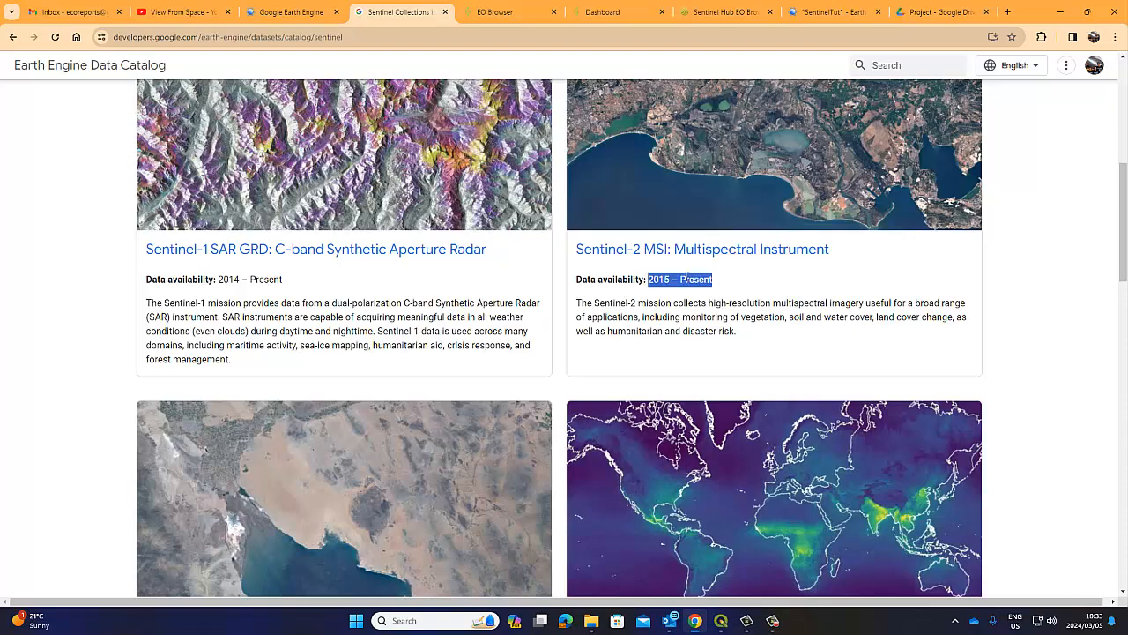
- Open the Sentinel-2 MSI dataset page and save the EO_Browser_images ZIP archive in the Build Up Index folder
click(617, 254)
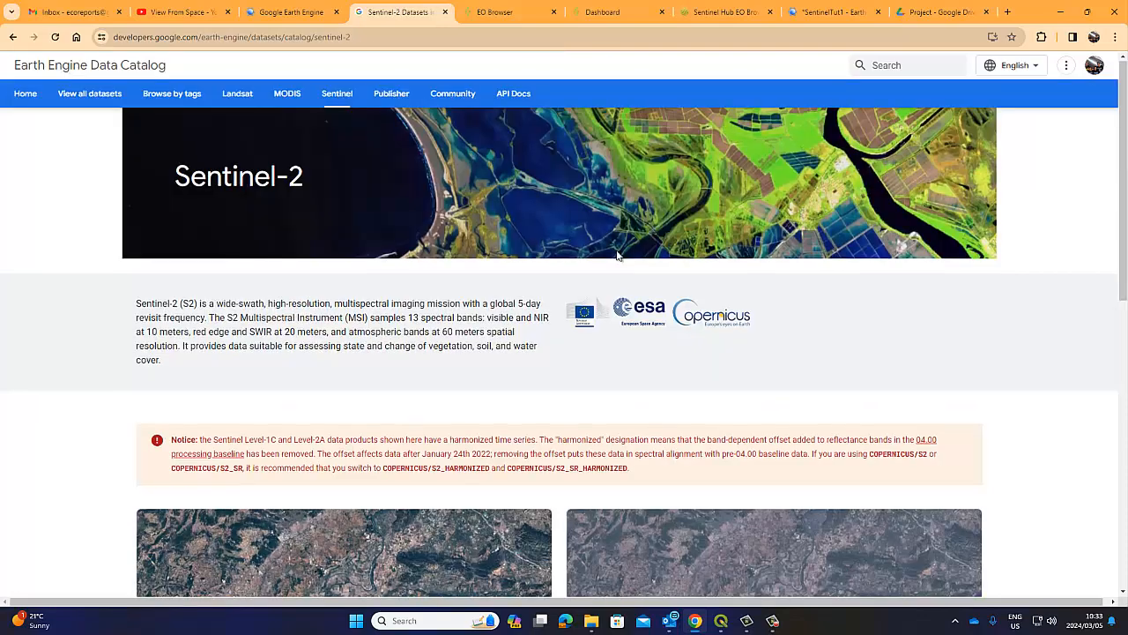
scroll(617, 253, down, 5)
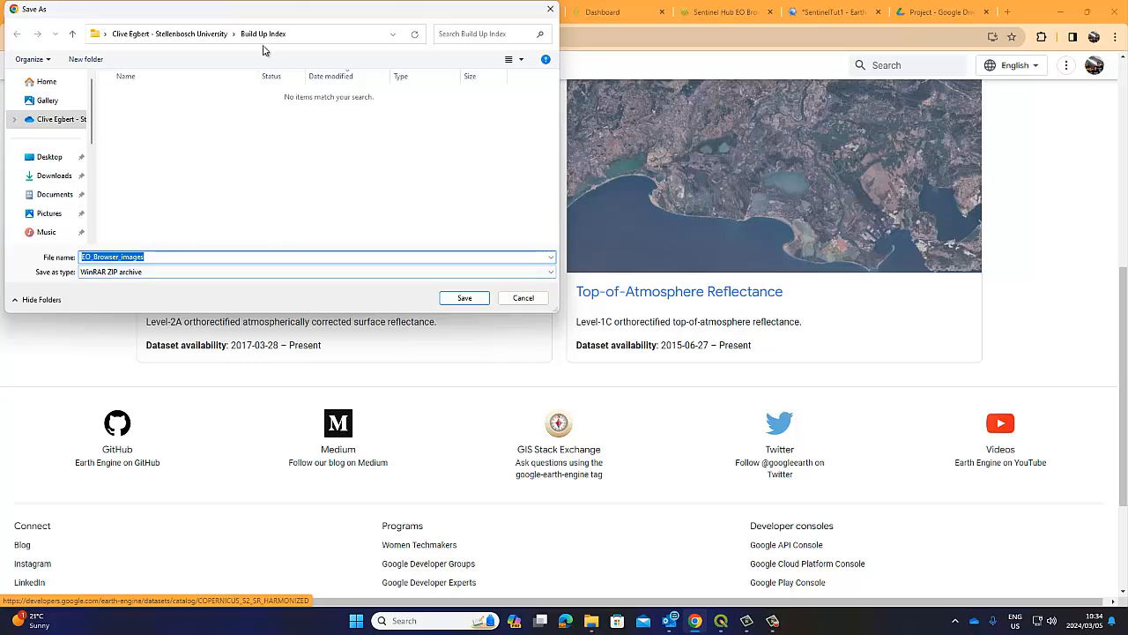
click(467, 299)
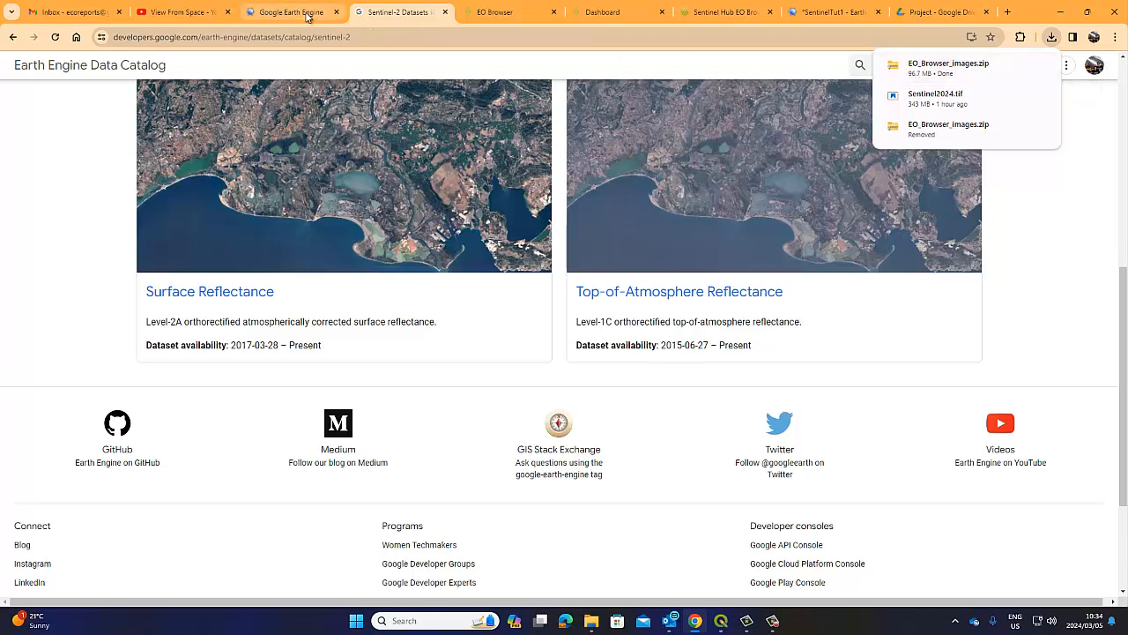
- Open the Surface Reflectance dataset's band table and highlight band B1's description, scale, pixel size and wavelength
mouse_move(307, 17)
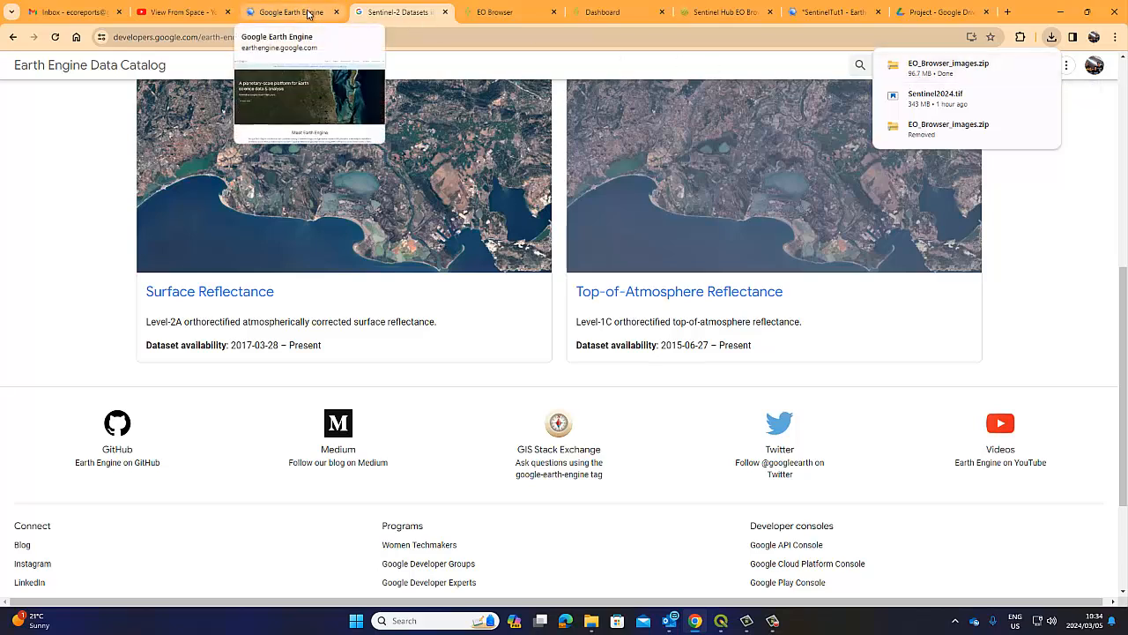
click(202, 298)
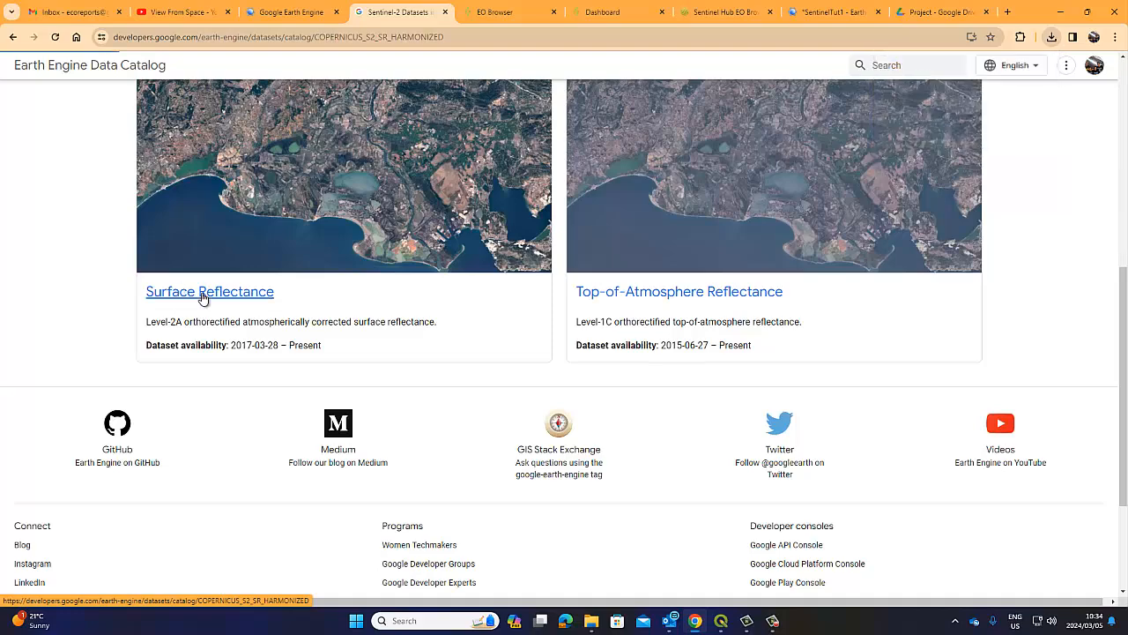
scroll(377, 309, down, 4)
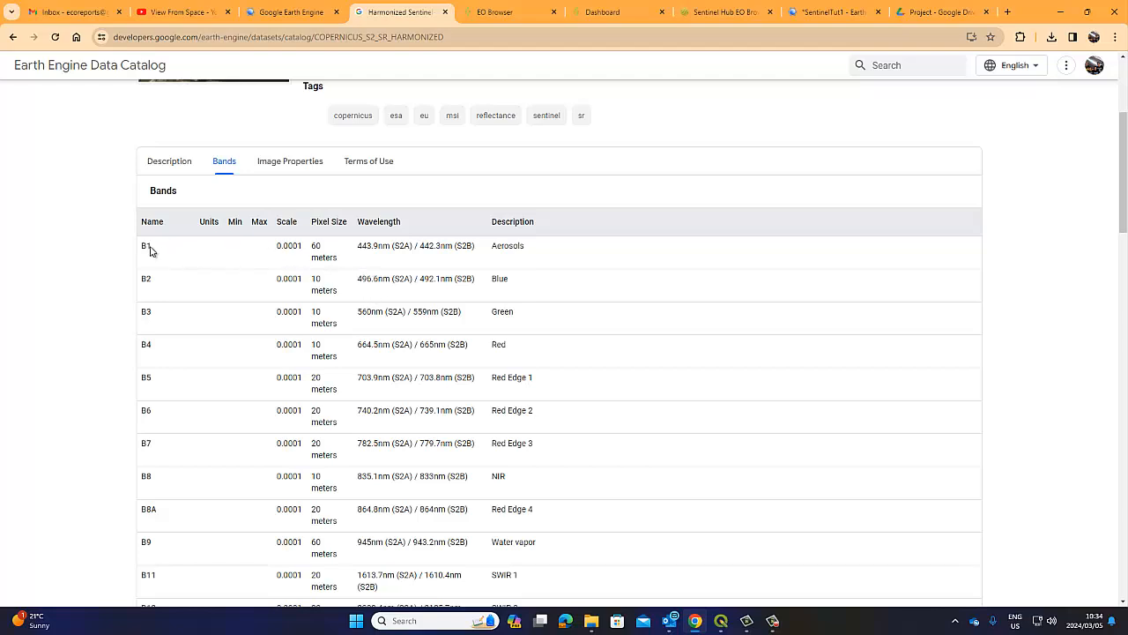
drag(492, 247, 531, 248)
drag(305, 248, 277, 247)
click(321, 249)
drag(316, 246, 337, 258)
drag(362, 246, 541, 252)
click(490, 247)
- Switch to QGIS, show the raw B02 layer, hide raw B01, and select B02 in the layer list
click(724, 625)
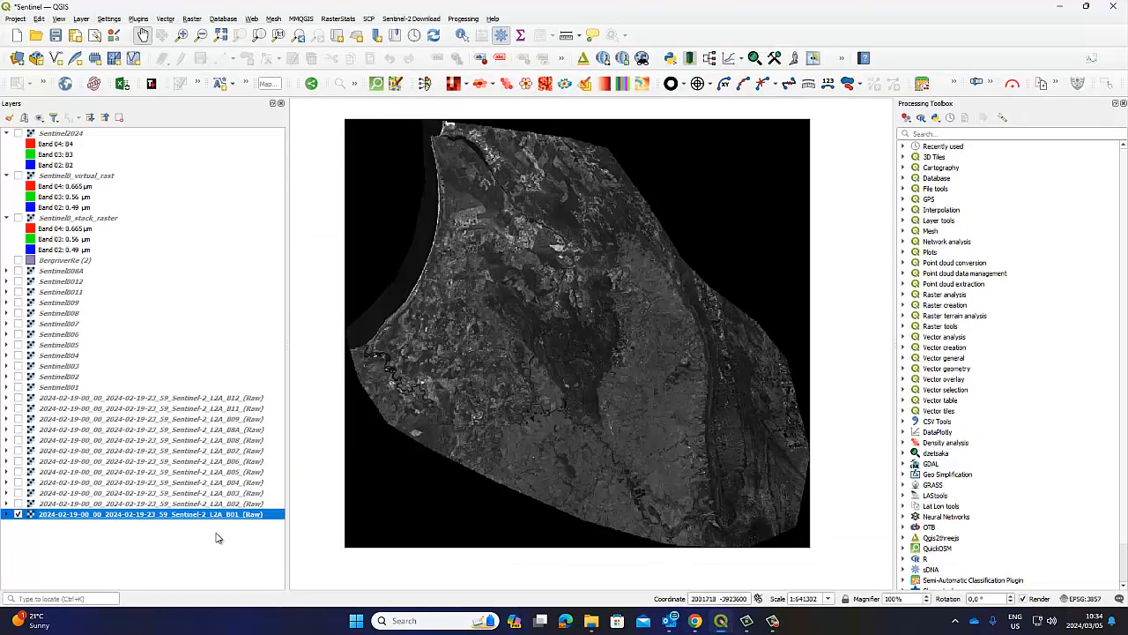
click(19, 504)
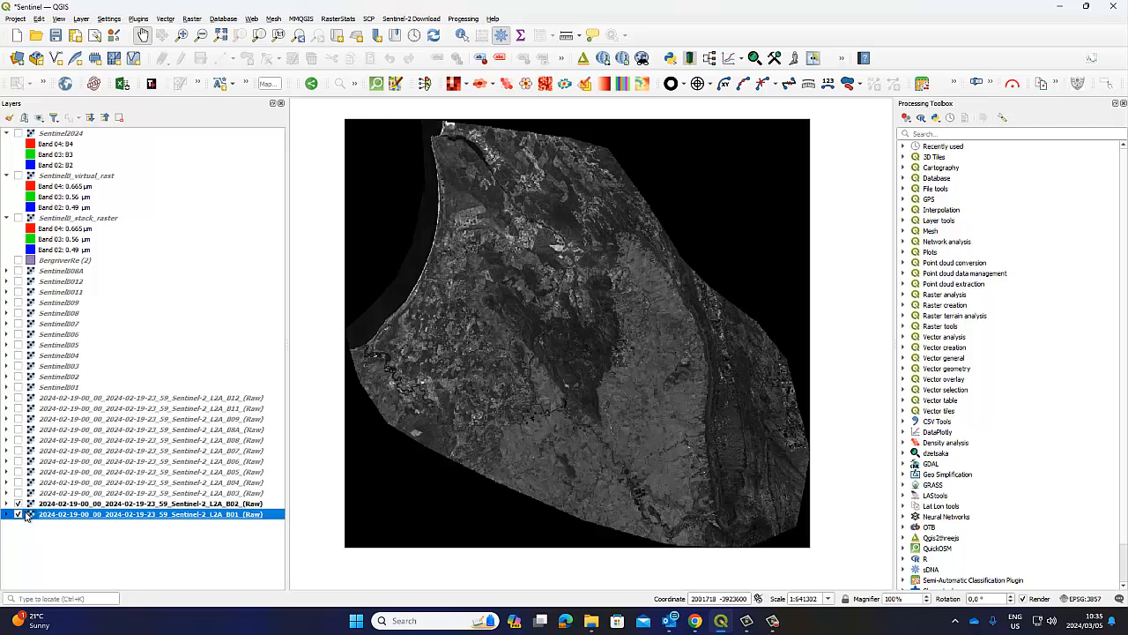
click(19, 515)
click(19, 504)
click(18, 504)
click(19, 514)
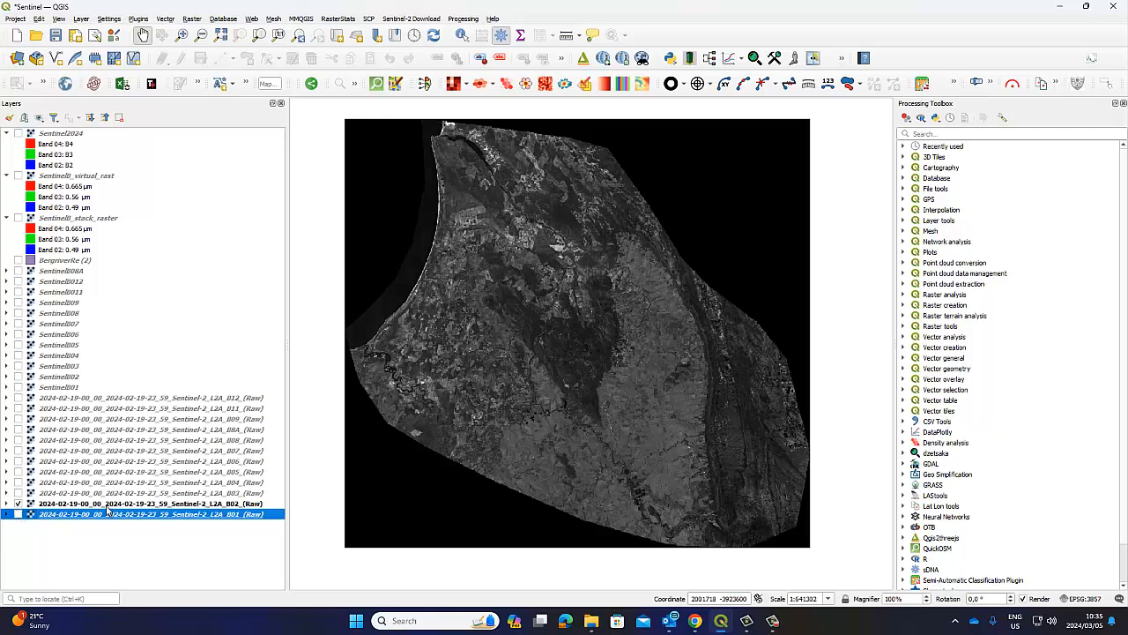
click(208, 505)
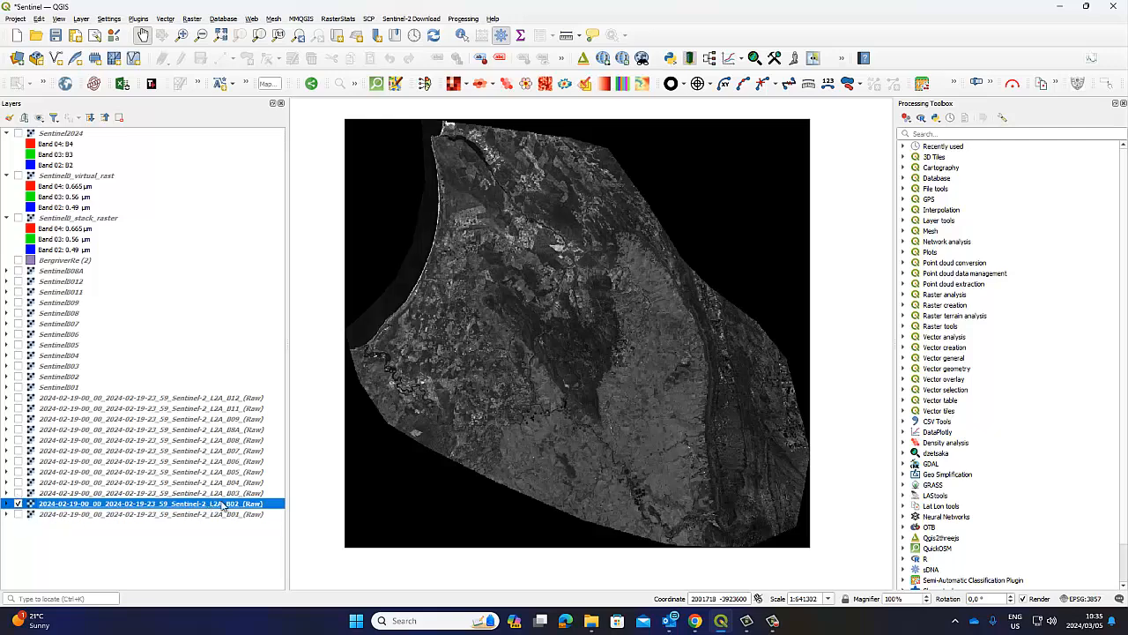
- Return to the band table in Chrome and examine band B2's description, scale, pixel size and wavelength, then mark B3
click(696, 623)
click(150, 282)
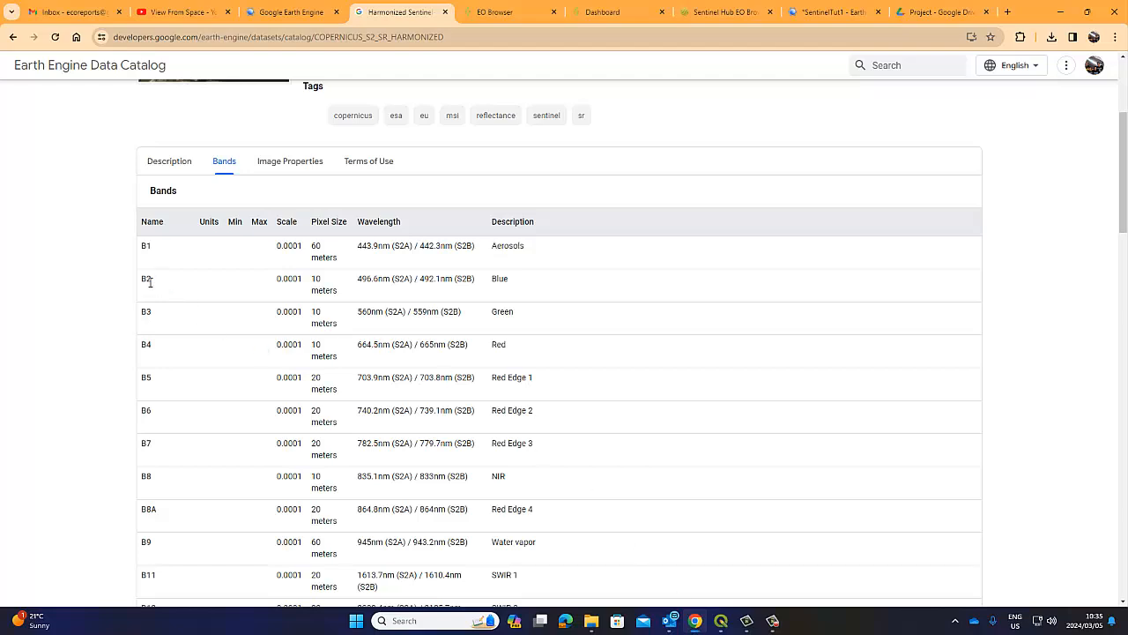
drag(513, 282, 493, 282)
drag(305, 283, 276, 282)
drag(342, 294, 310, 281)
drag(359, 280, 463, 281)
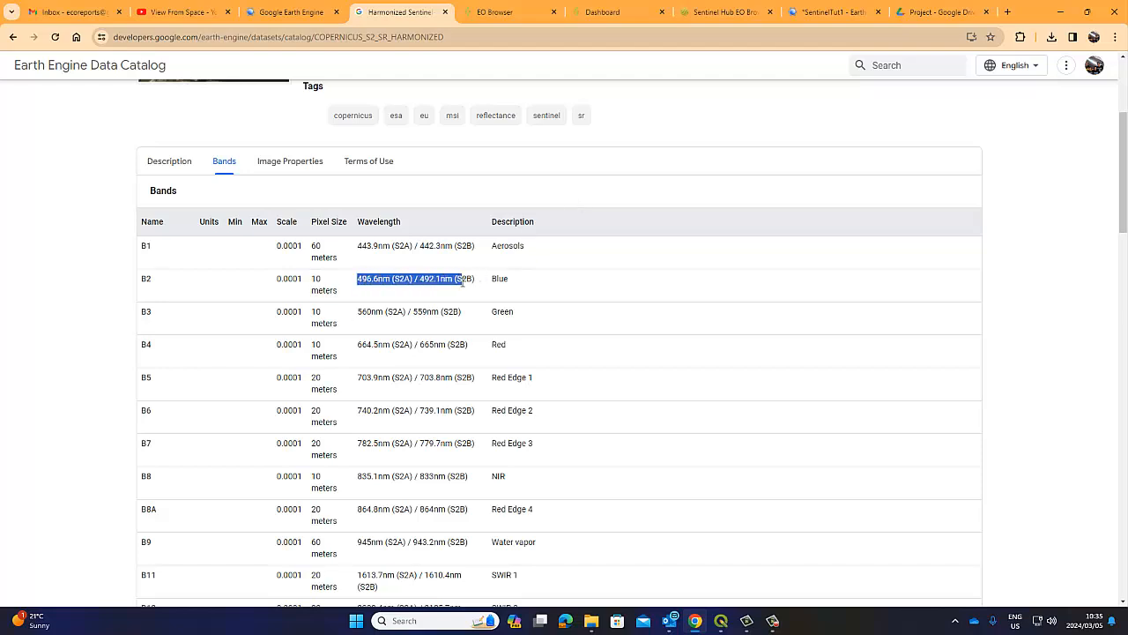
double_click(499, 280)
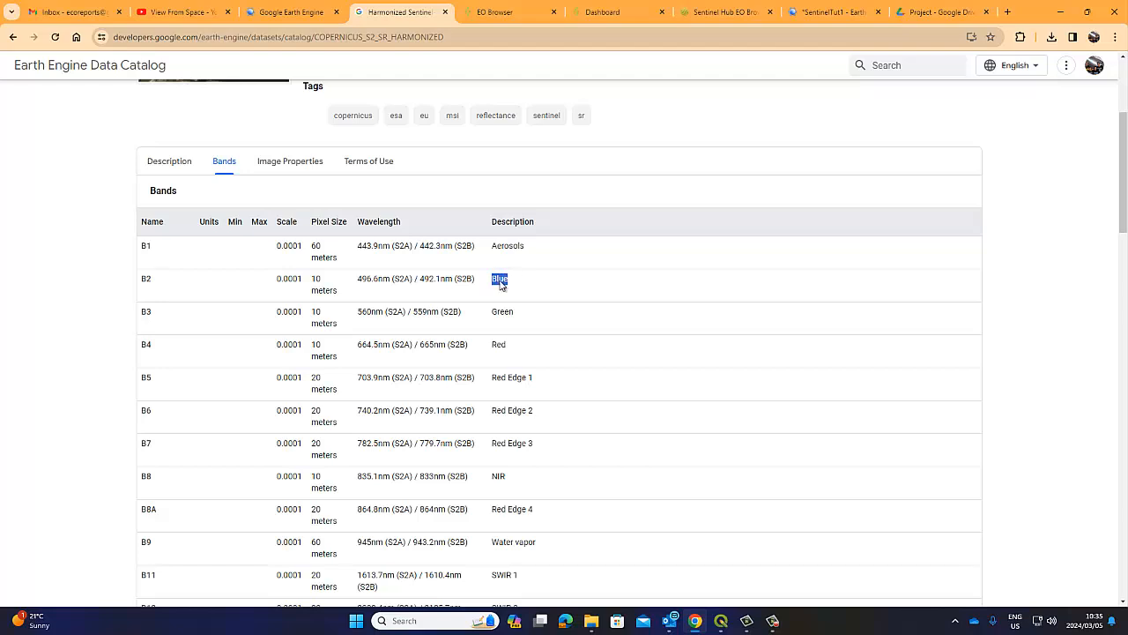
click(181, 315)
mouse_move(694, 629)
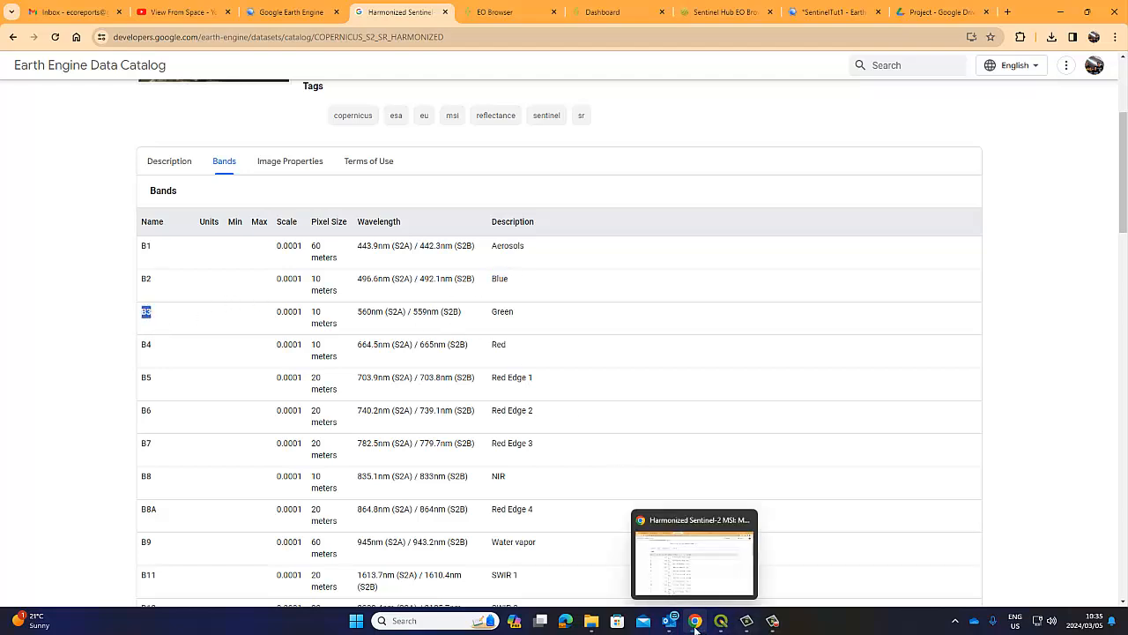
- In QGIS, style the raw B02 layer as singleband pseudocolor with the Blues color ramp, classify it and apply the symbology
click(717, 624)
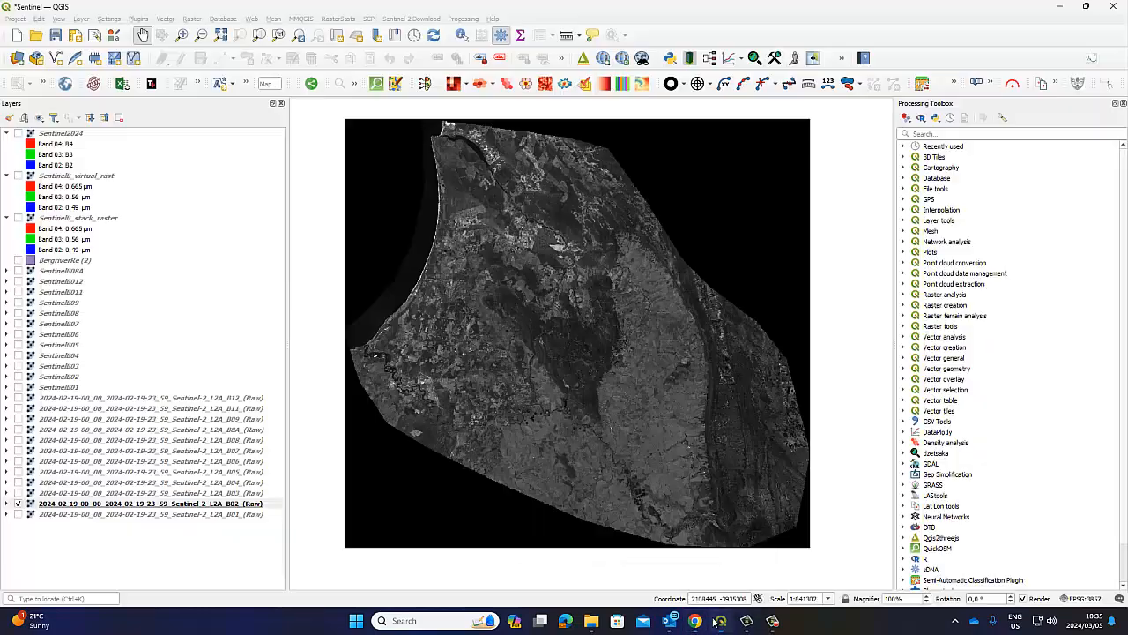
right_click(142, 510)
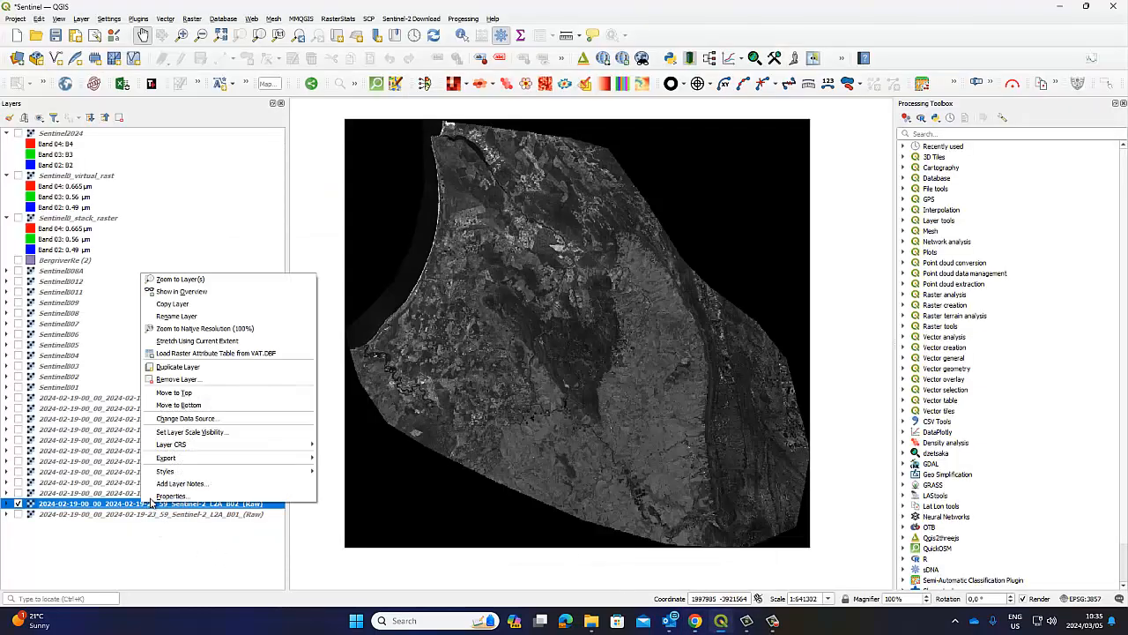
click(176, 498)
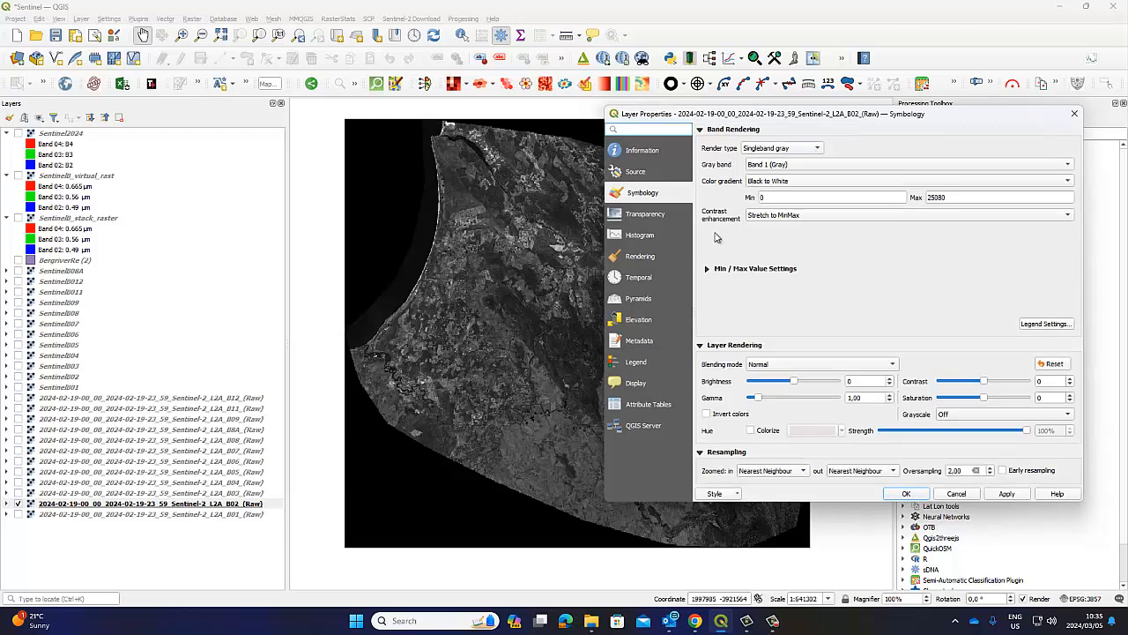
click(818, 149)
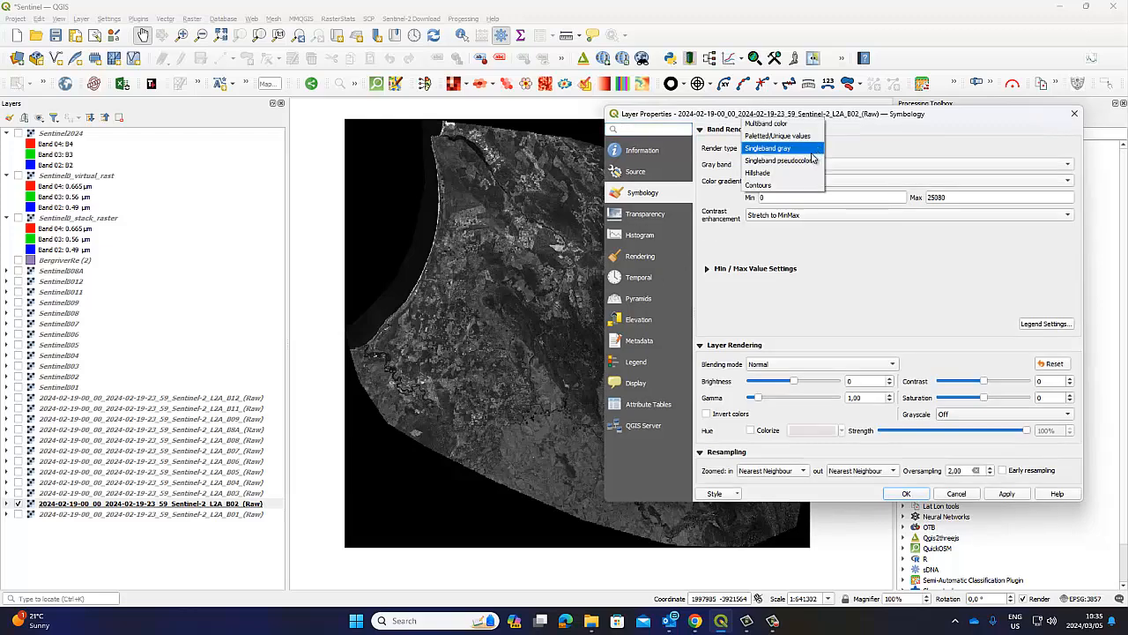
click(805, 168)
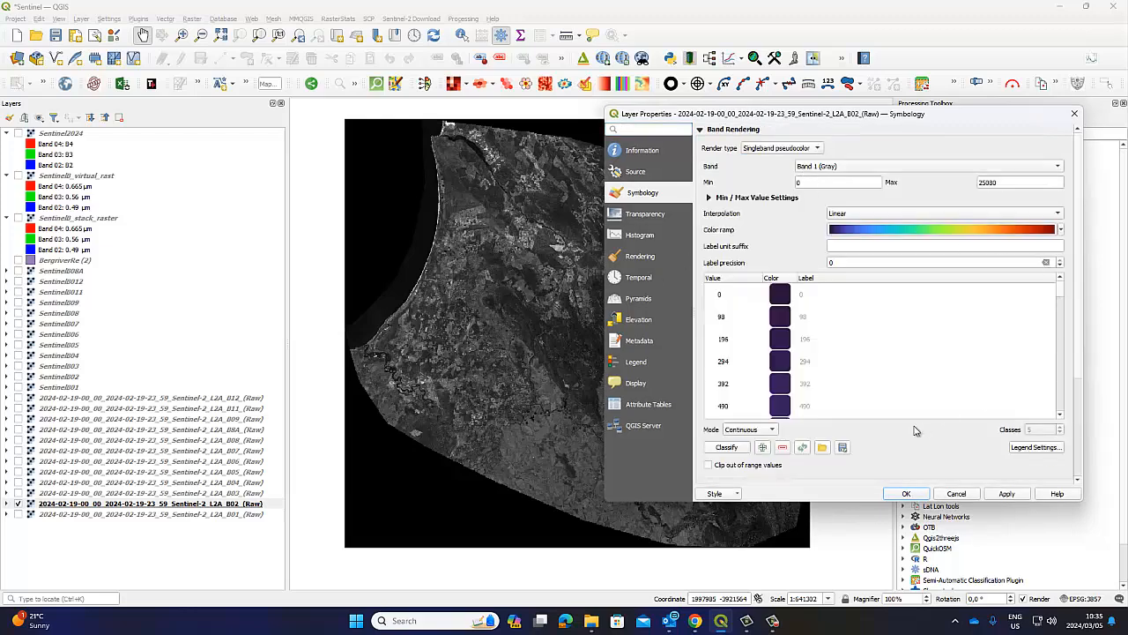
click(1061, 230)
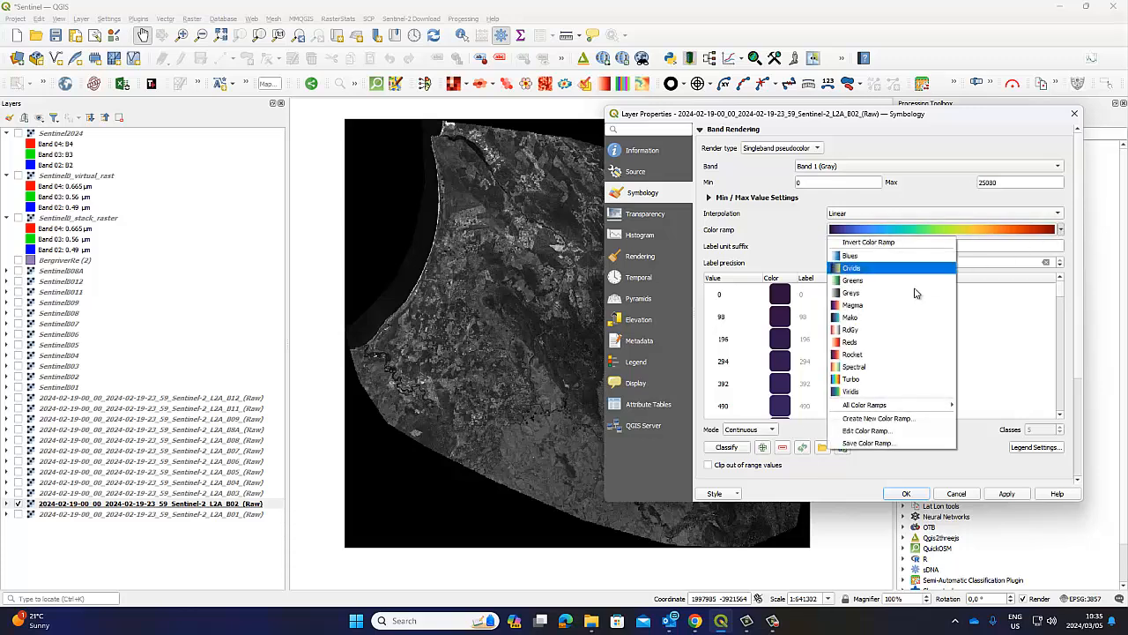
click(857, 256)
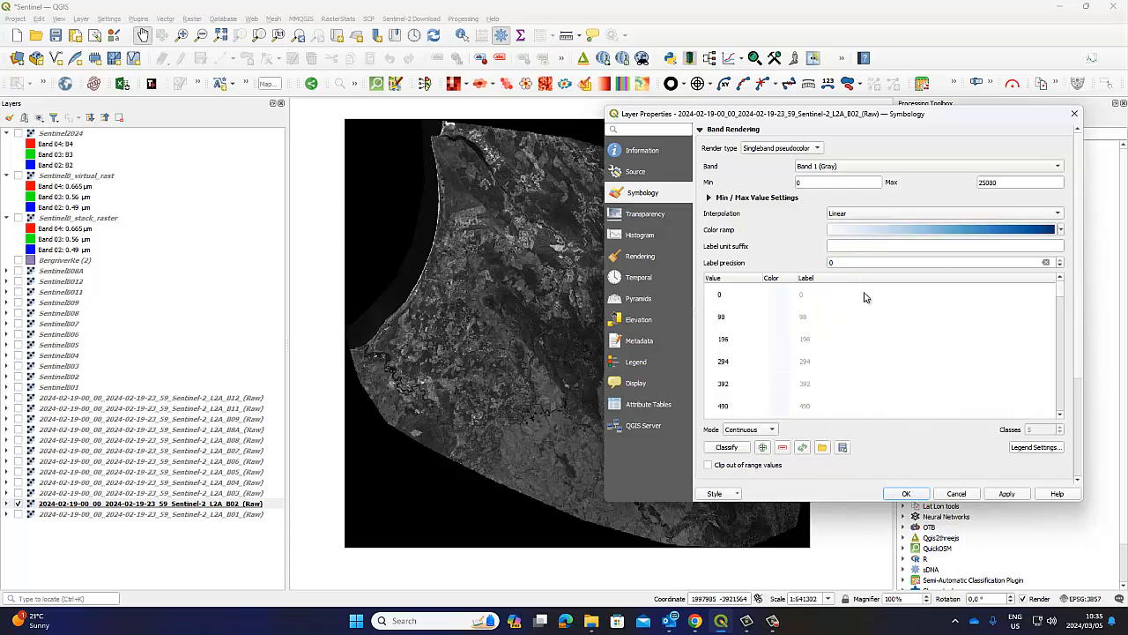
click(725, 448)
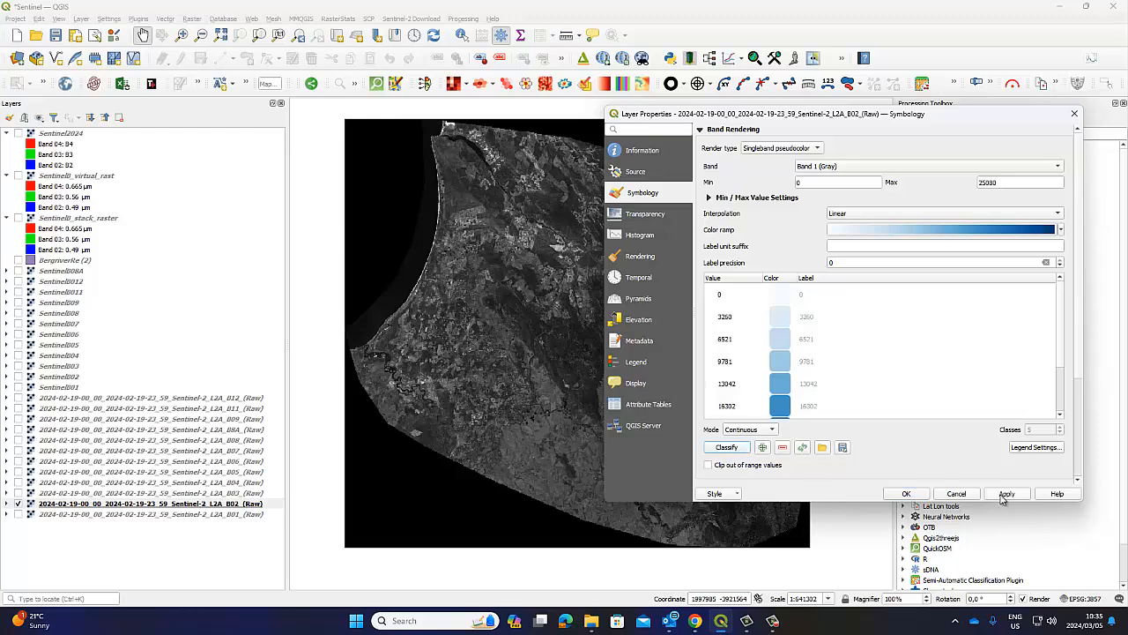
click(1003, 496)
click(906, 494)
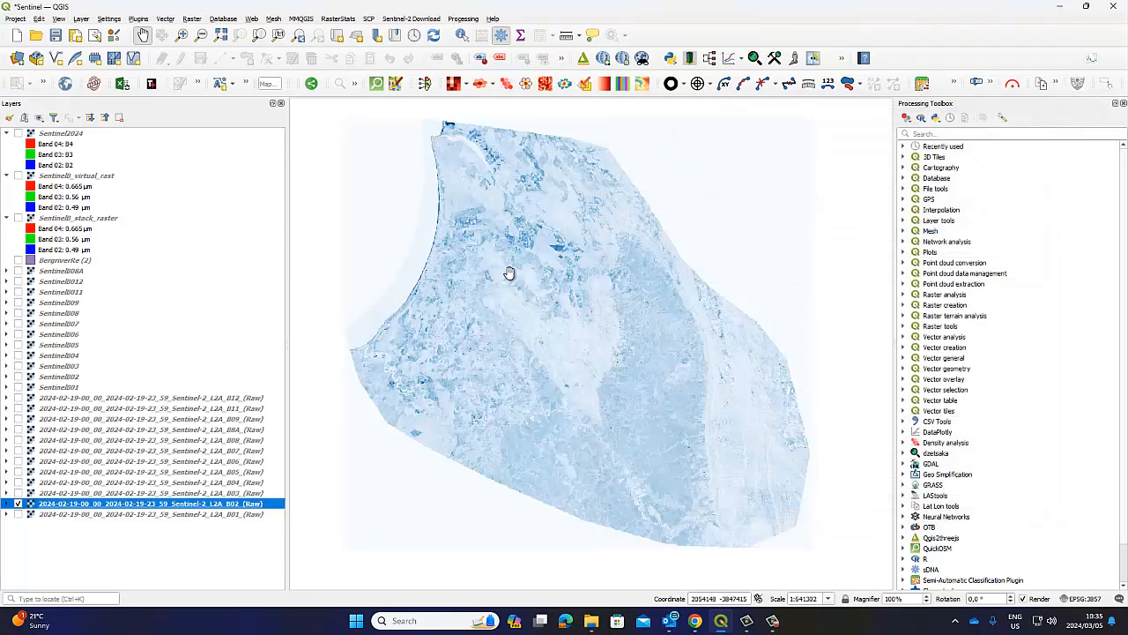
- Add the Google Satellite XYZ tiles to the project as a layer for comparing the dark blue patches in B02
scroll(556, 235, up, 2)
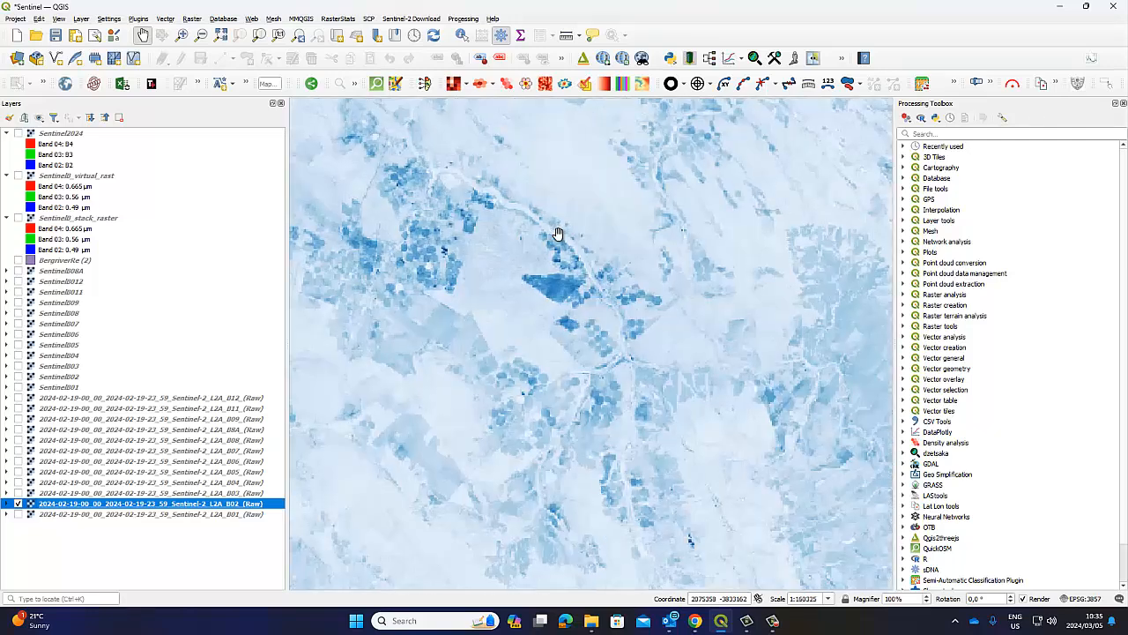
scroll(555, 238, up, 1)
scroll(552, 324, up, 1)
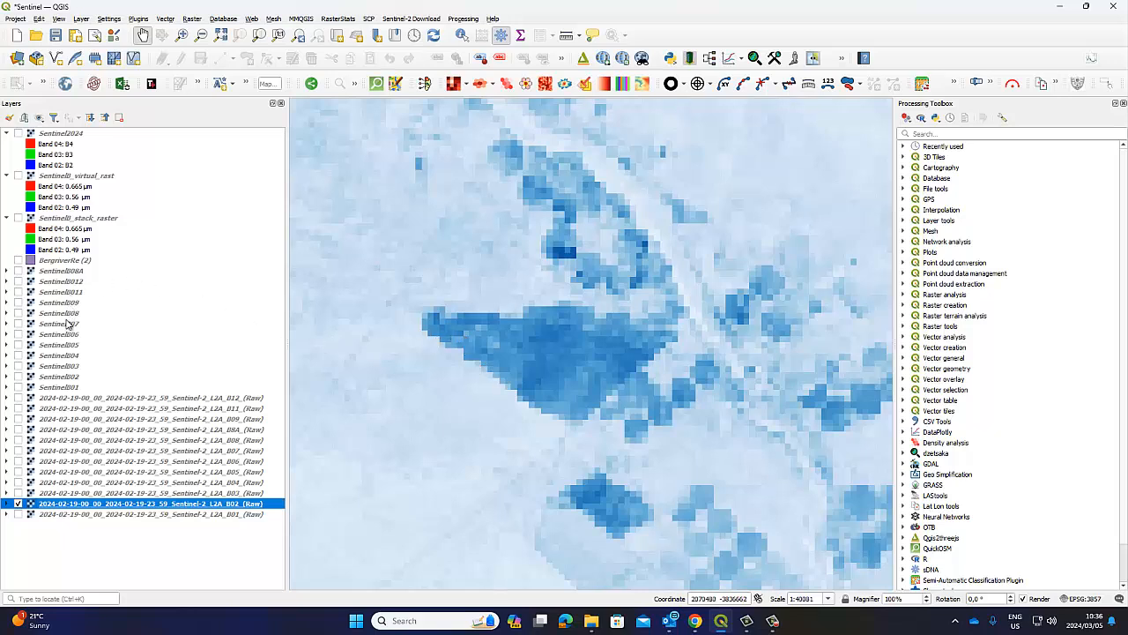
right_click(910, 37)
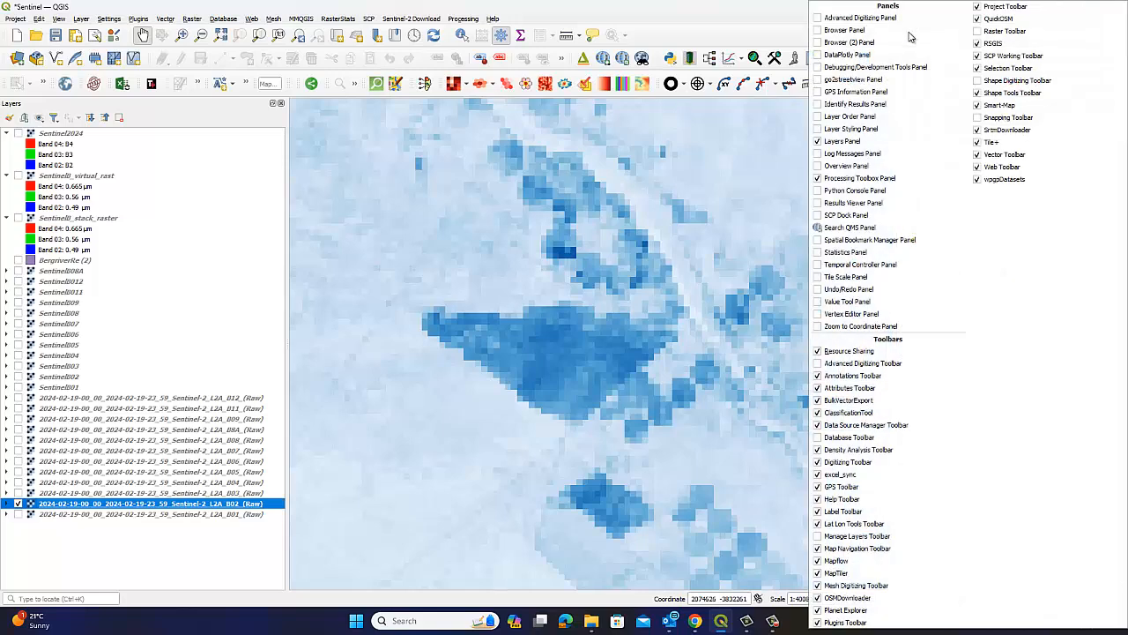
click(819, 32)
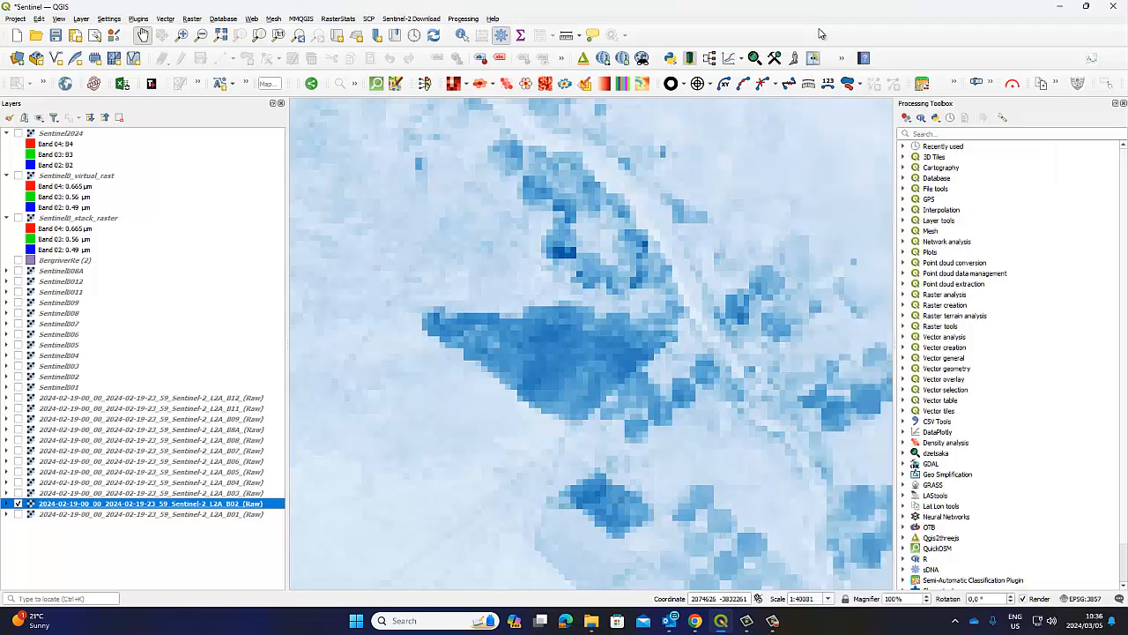
scroll(80, 499, down, 3)
scroll(80, 499, down, 3)
double_click(80, 500)
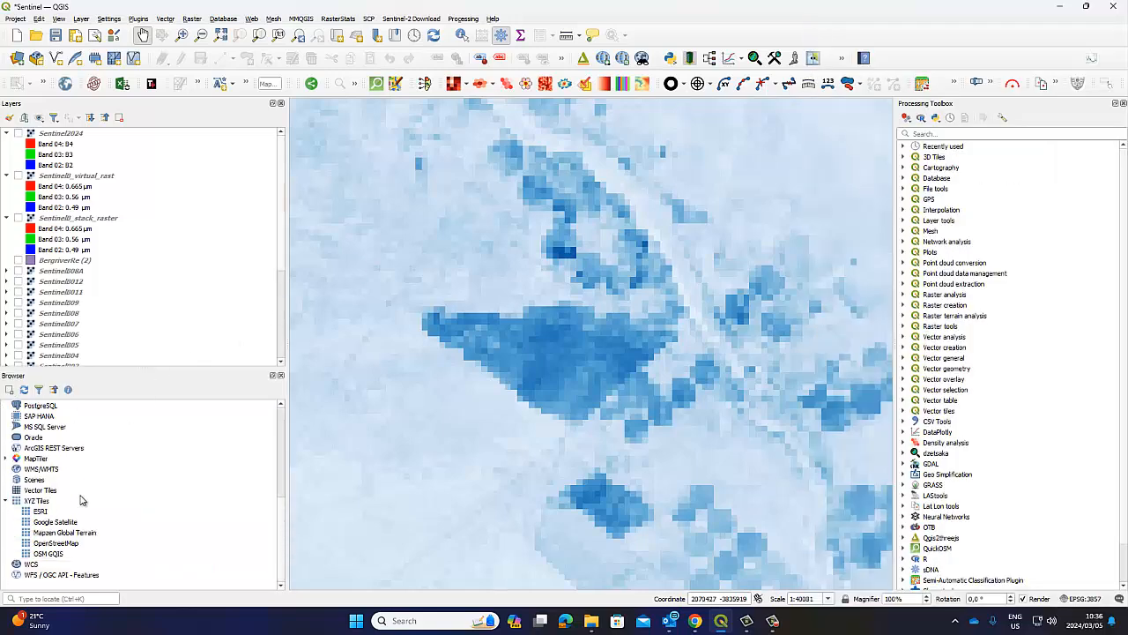
click(44, 523)
double_click(44, 523)
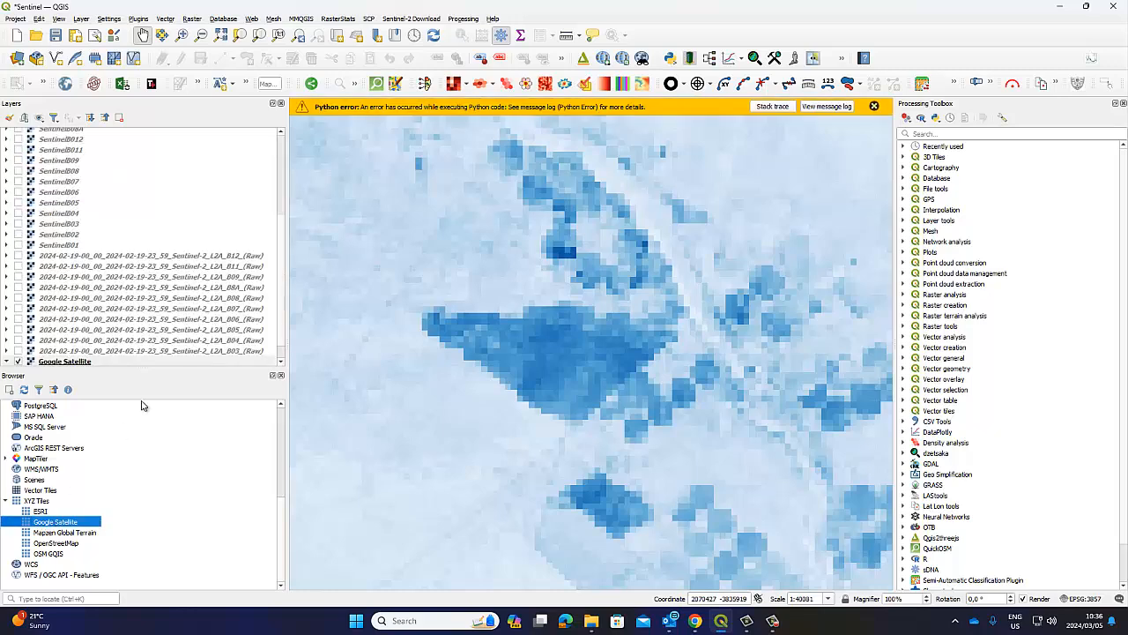
click(876, 105)
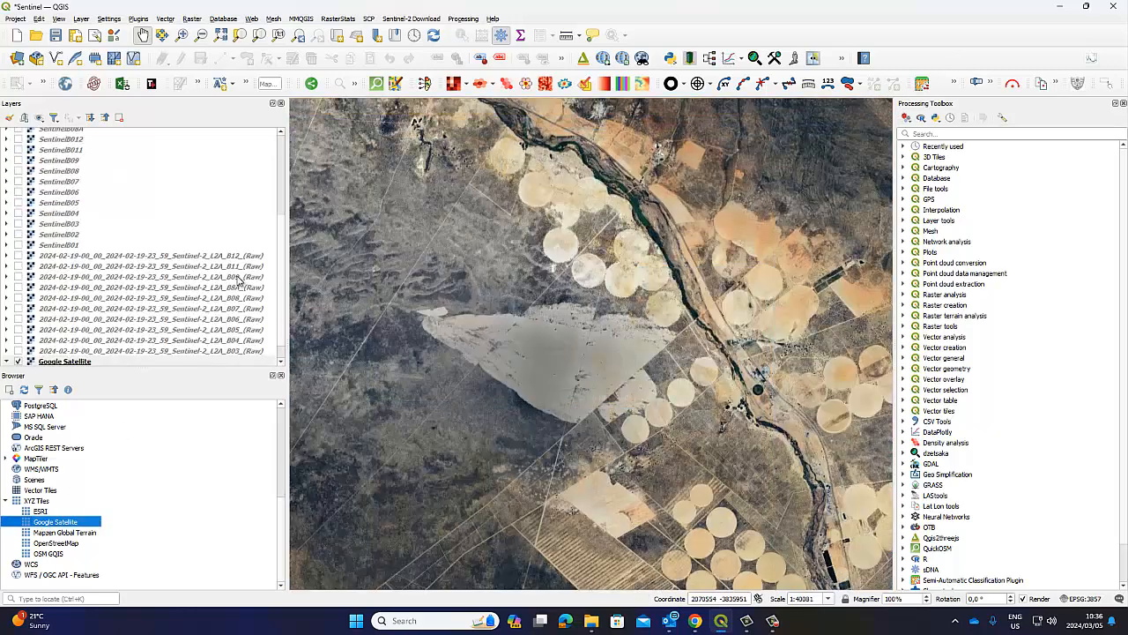
click(281, 376)
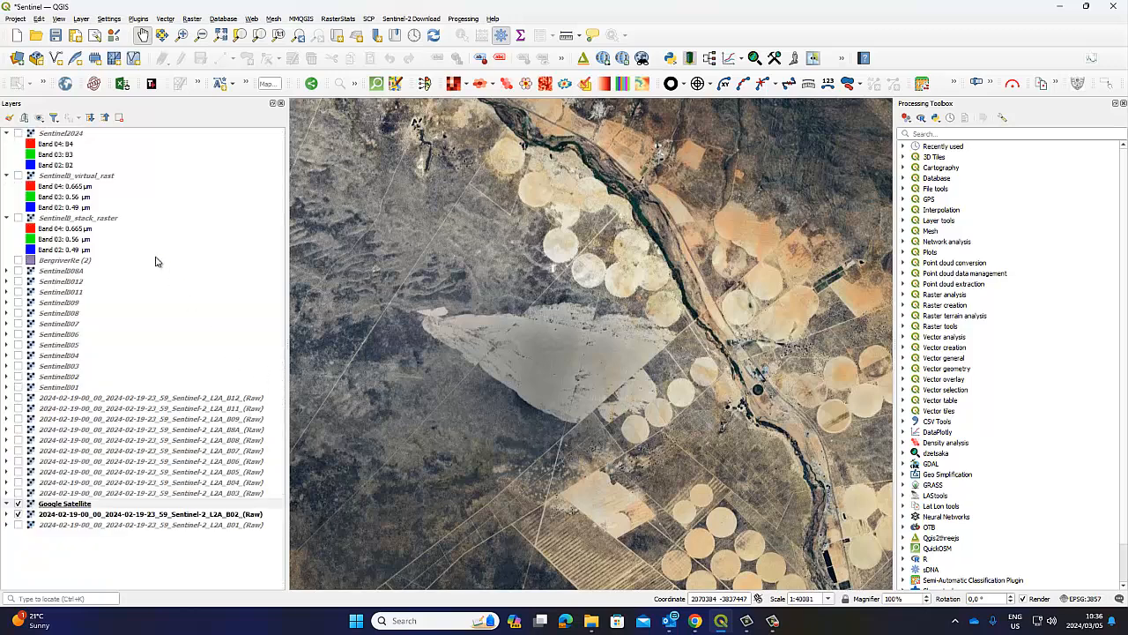
- Move the Google Satellite layer beneath all raw bands and hide raw B02, toggling B01 on and off to compare
click(68, 137)
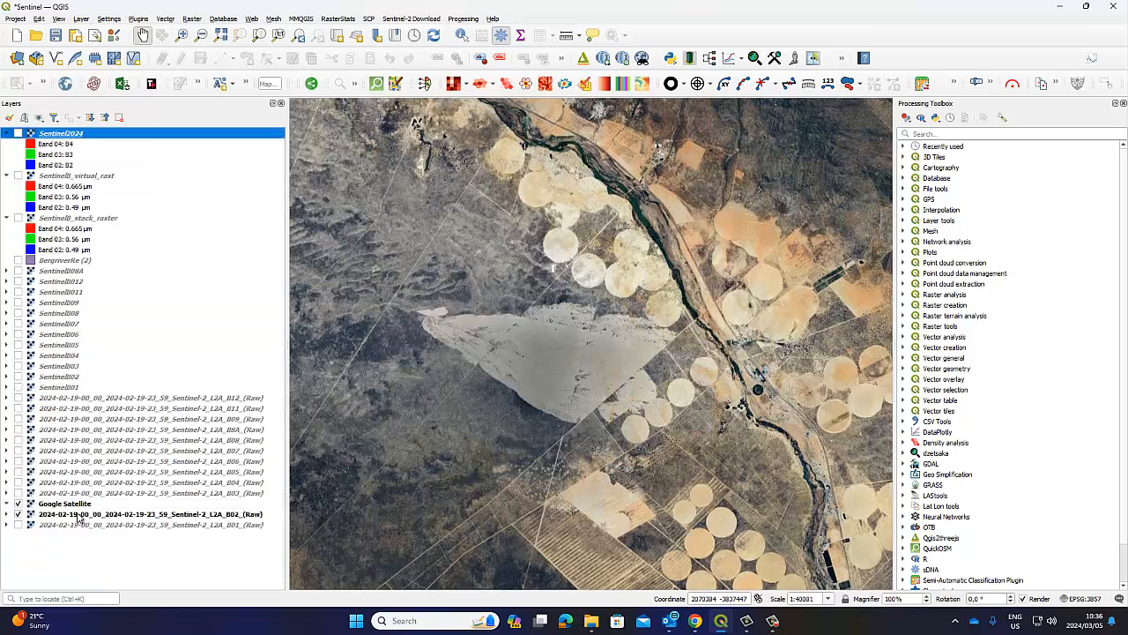
drag(76, 510, 76, 533)
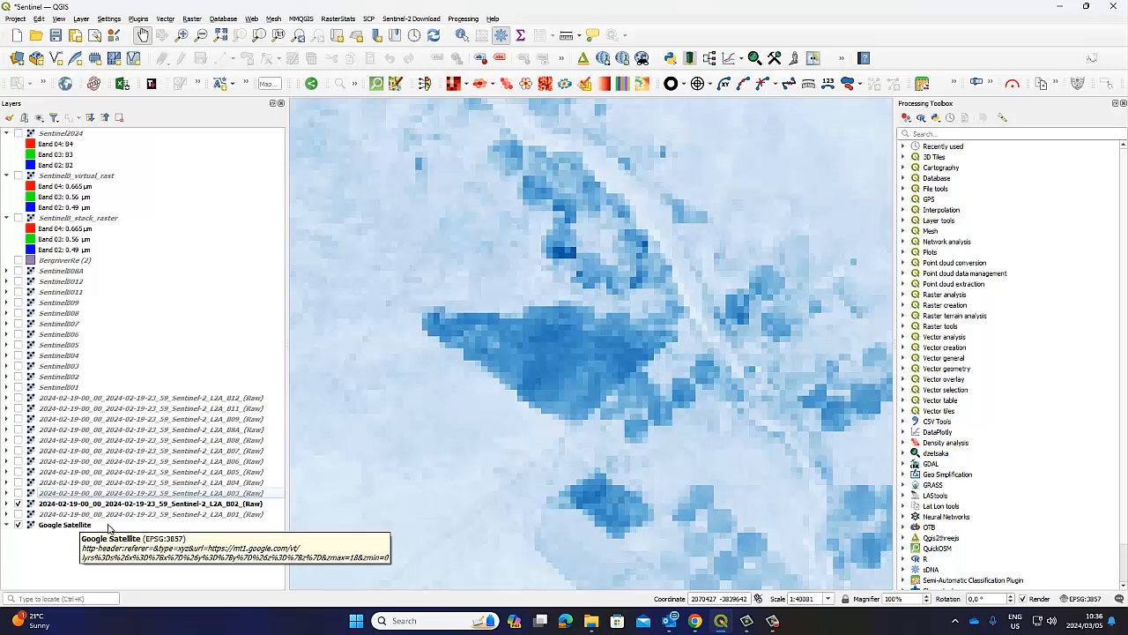
click(18, 503)
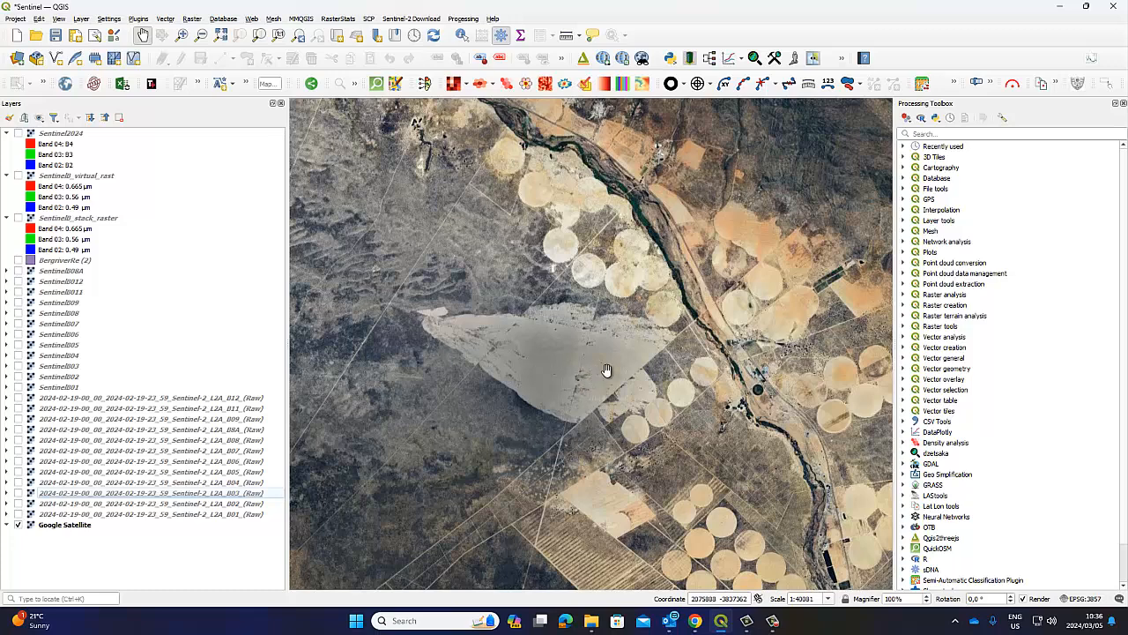
click(19, 514)
click(19, 515)
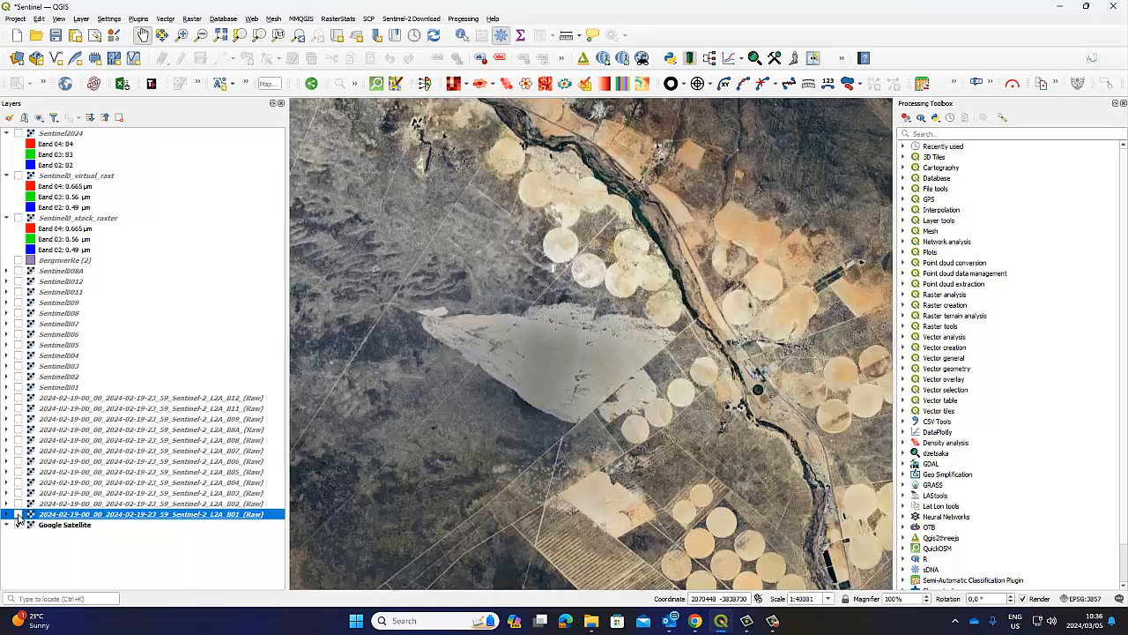
- Compare raw B02 with the Google Satellite imagery around the pale triangular patch and the neighbouring striped fields by toggling B02's visibility
click(19, 503)
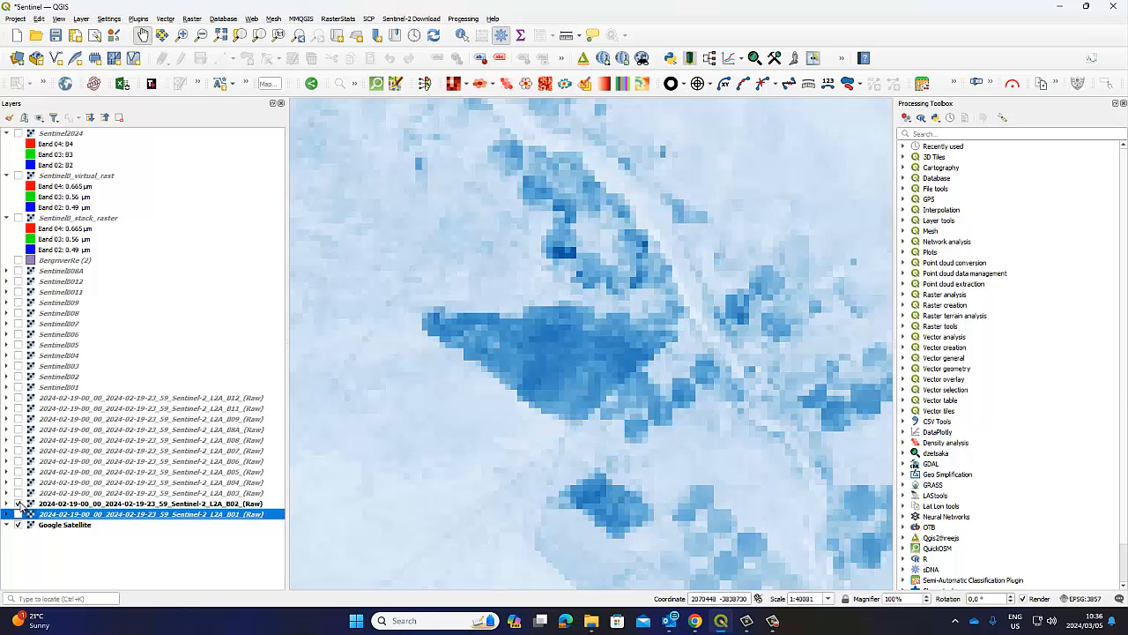
click(19, 504)
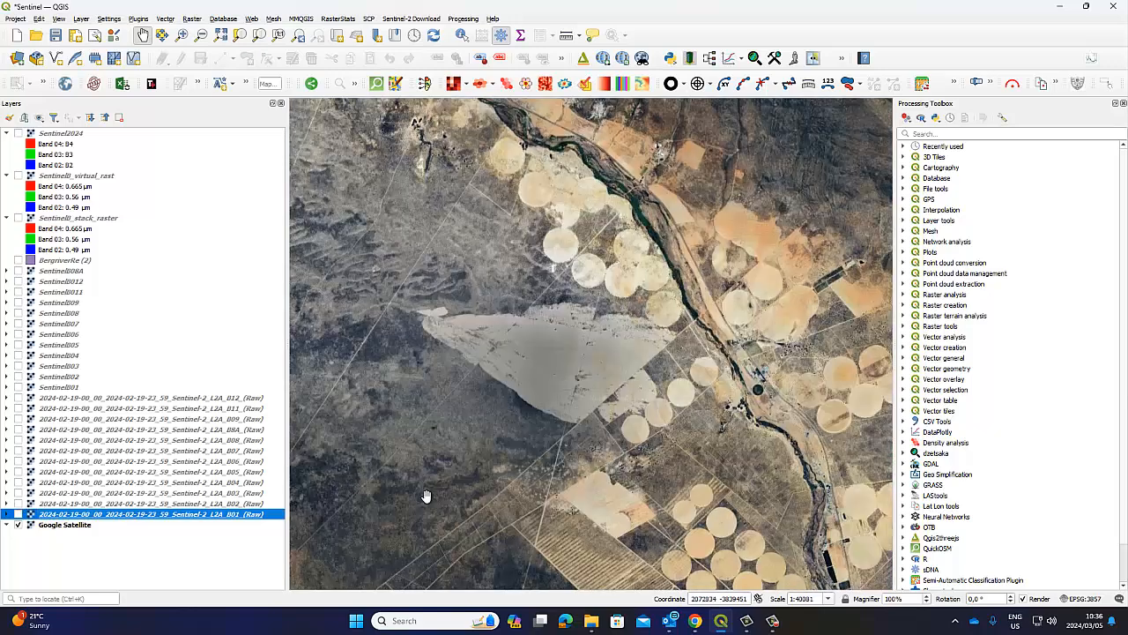
drag(373, 448, 534, 358)
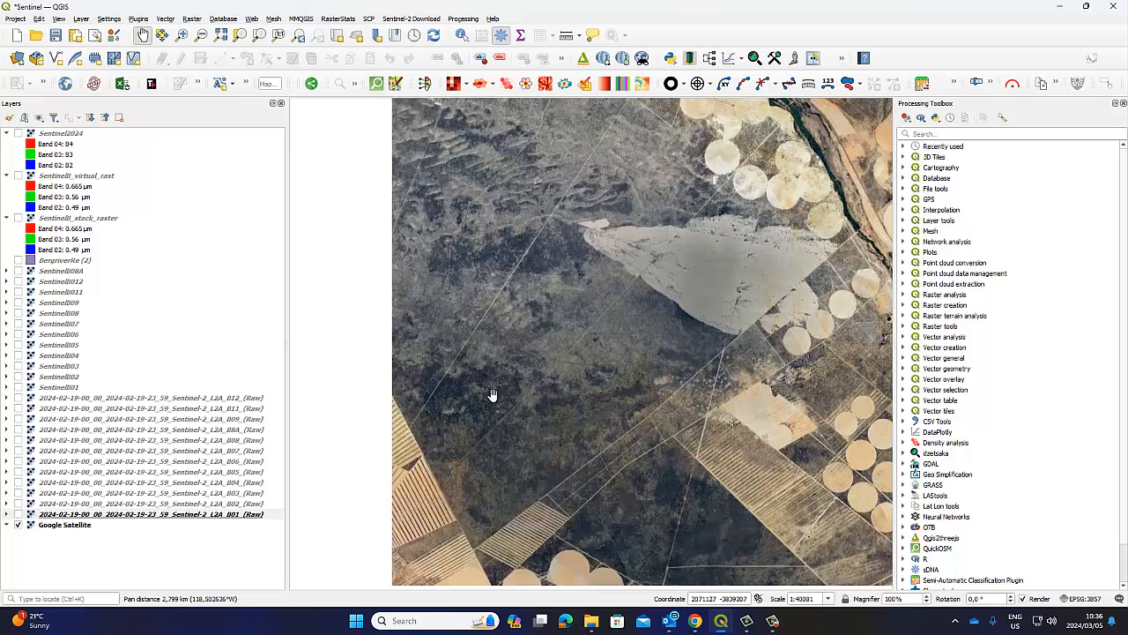
drag(492, 394, 491, 358)
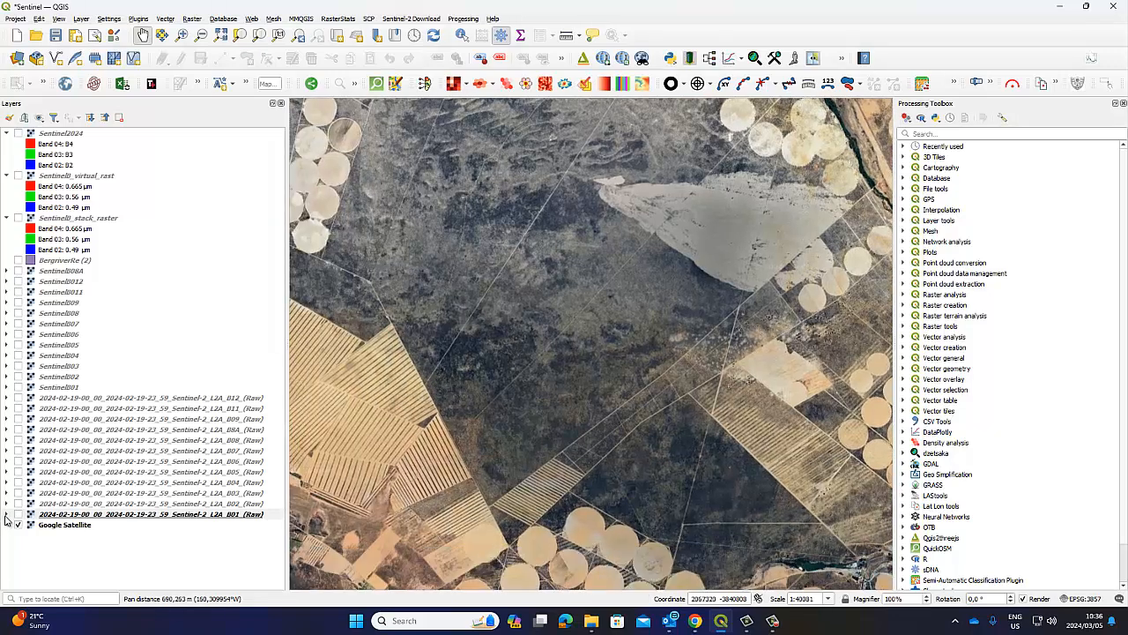
click(18, 514)
click(19, 514)
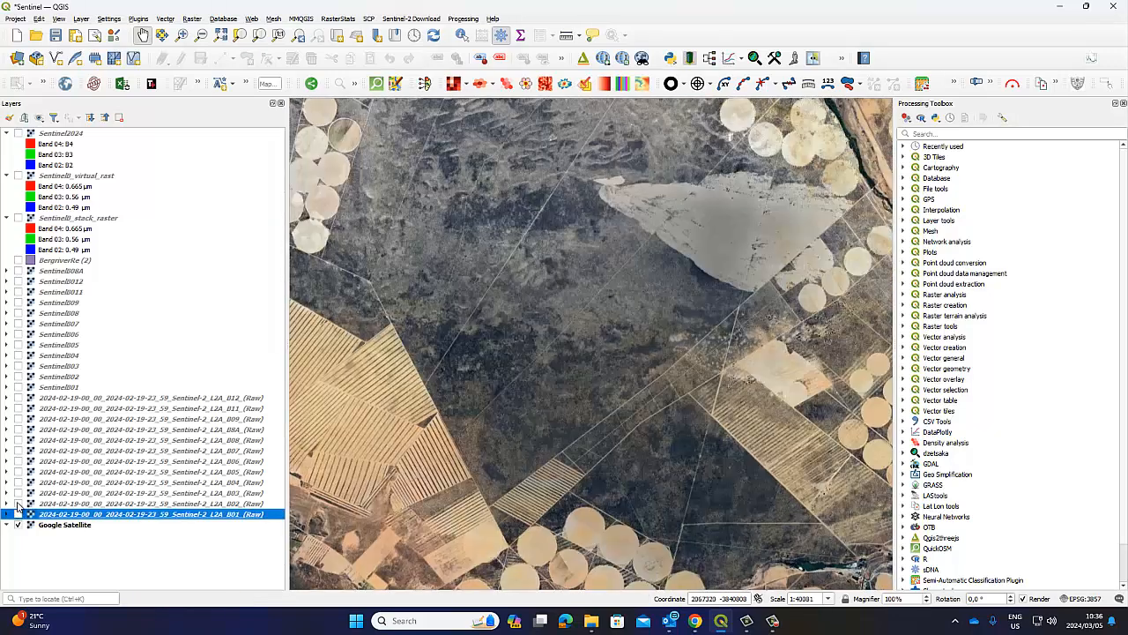
click(18, 503)
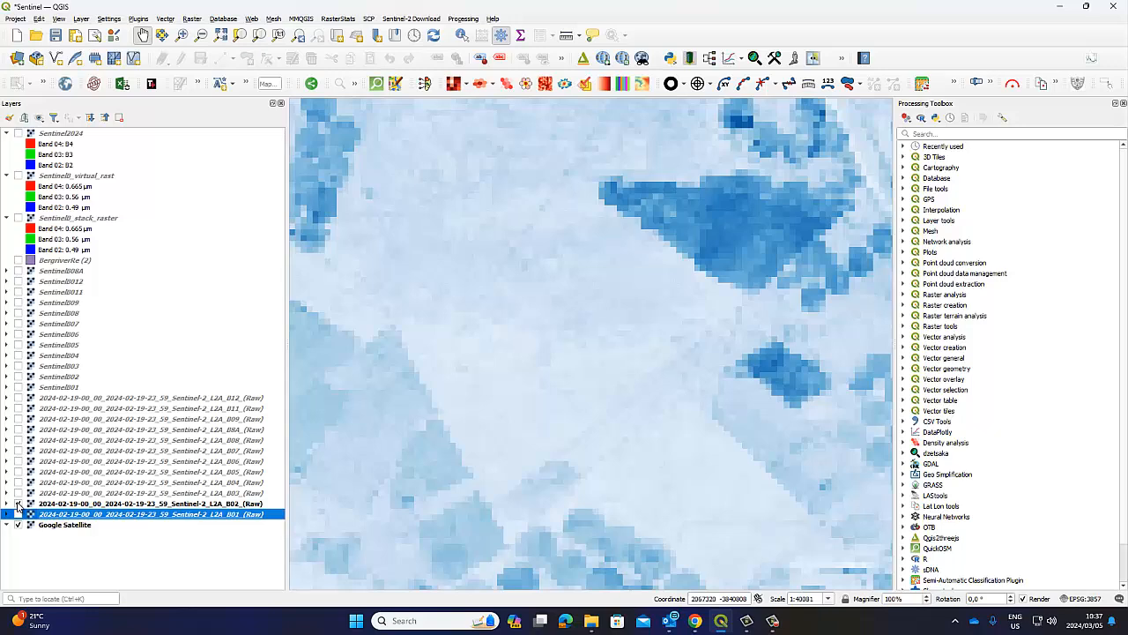
click(19, 503)
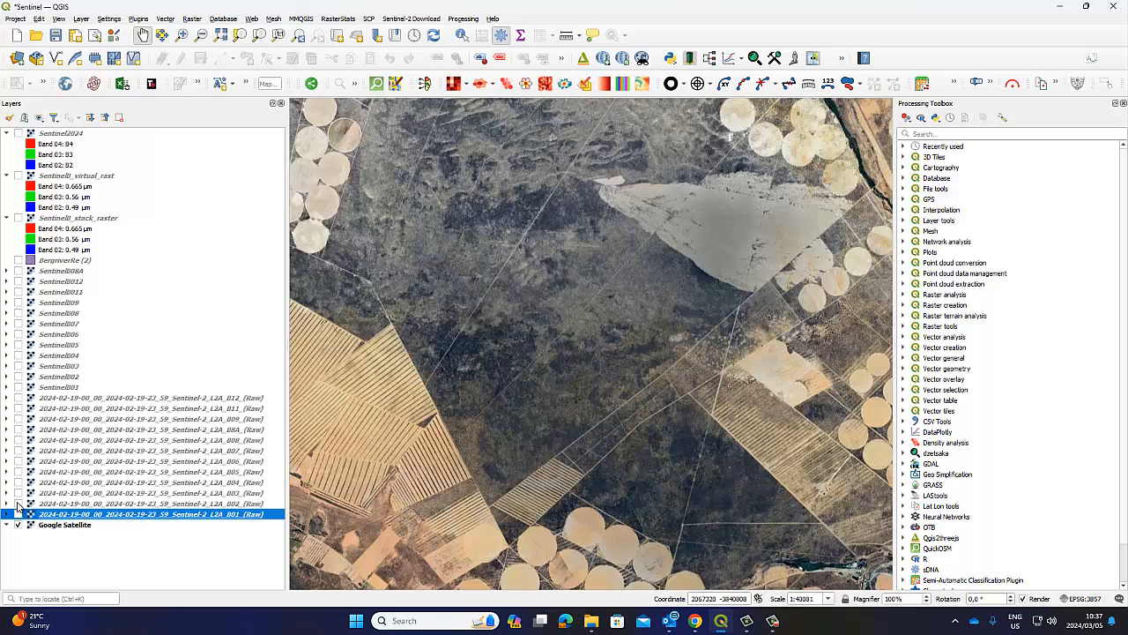
click(19, 503)
click(19, 504)
click(19, 504)
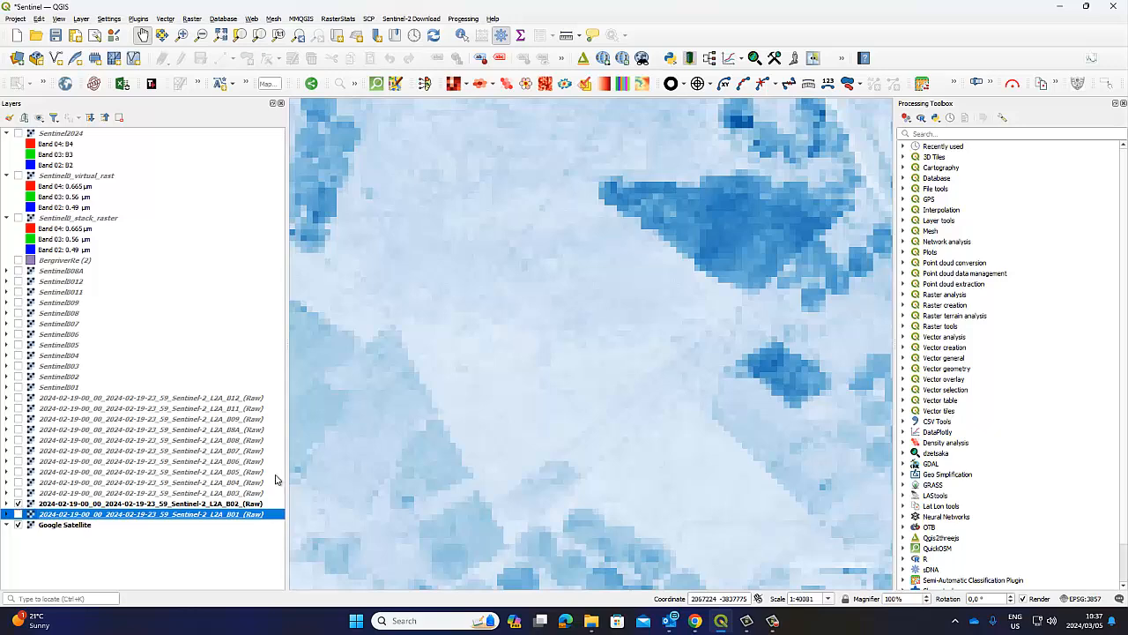
- Examine raw B02 around the river mouth on the northwest coast, toggling it against the satellite imagery and leaving it hidden
scroll(504, 418, down, 2)
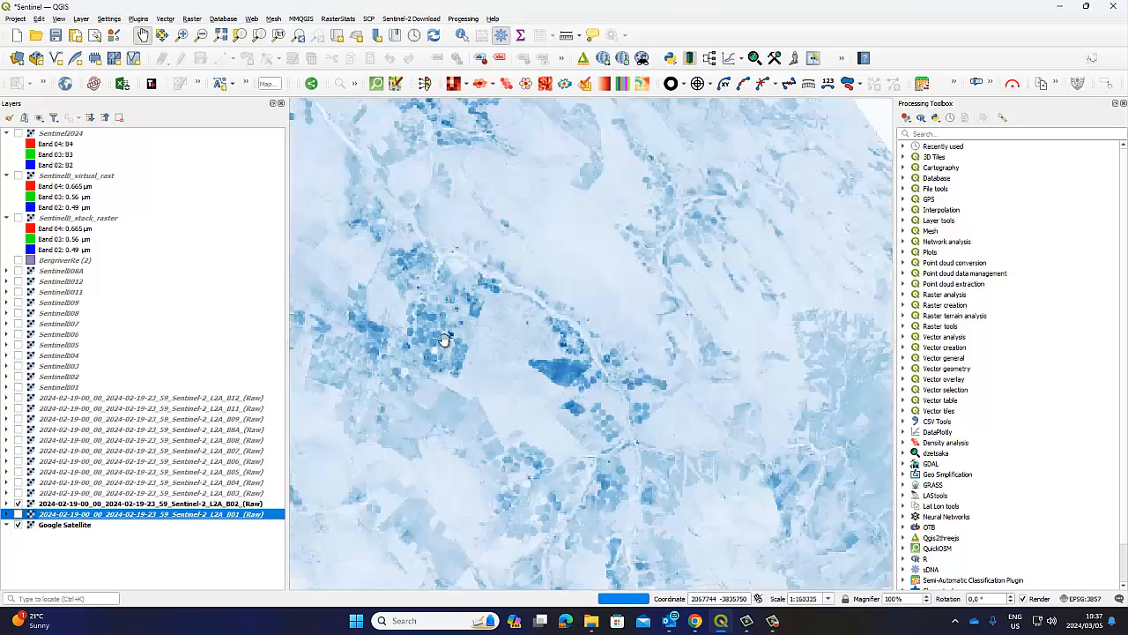
drag(438, 339, 502, 384)
drag(529, 171, 577, 298)
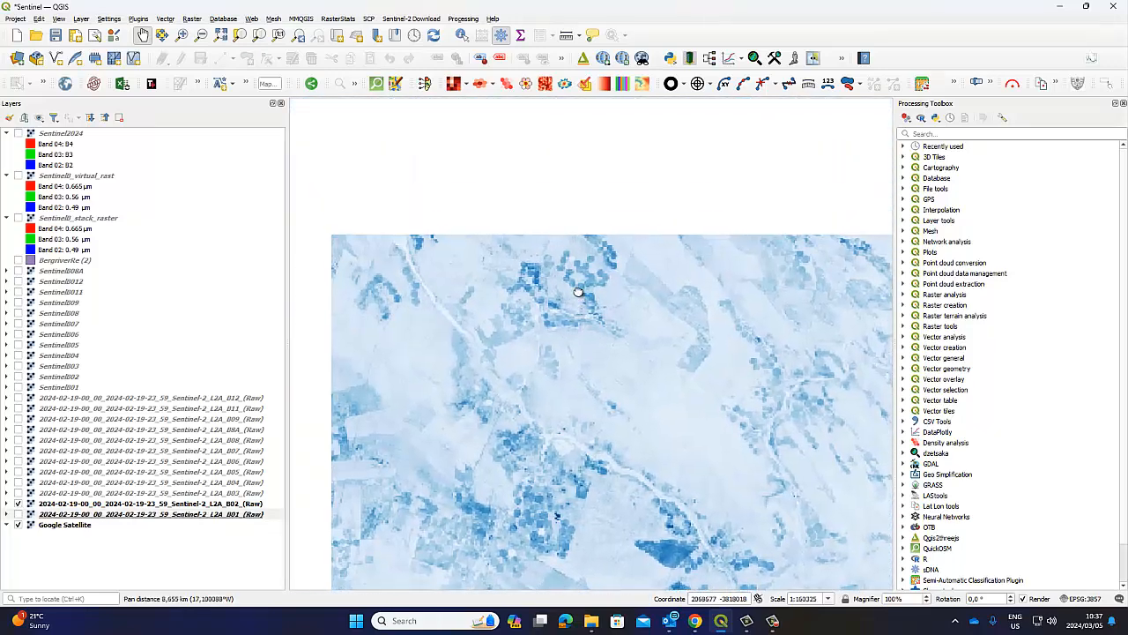
drag(401, 185, 463, 277)
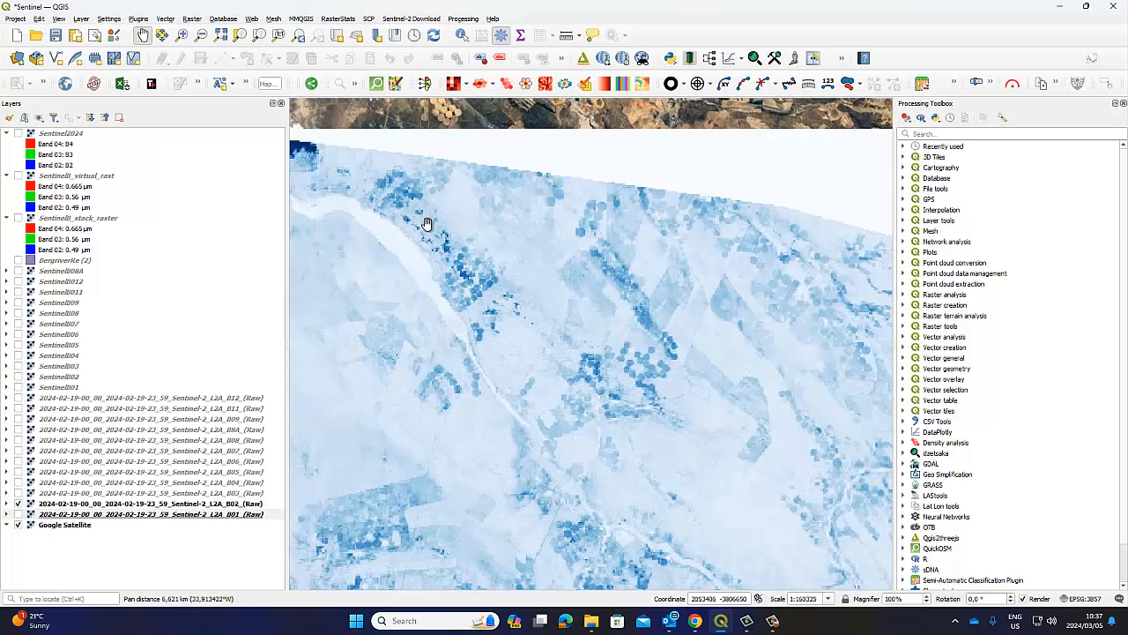
drag(370, 209, 525, 274)
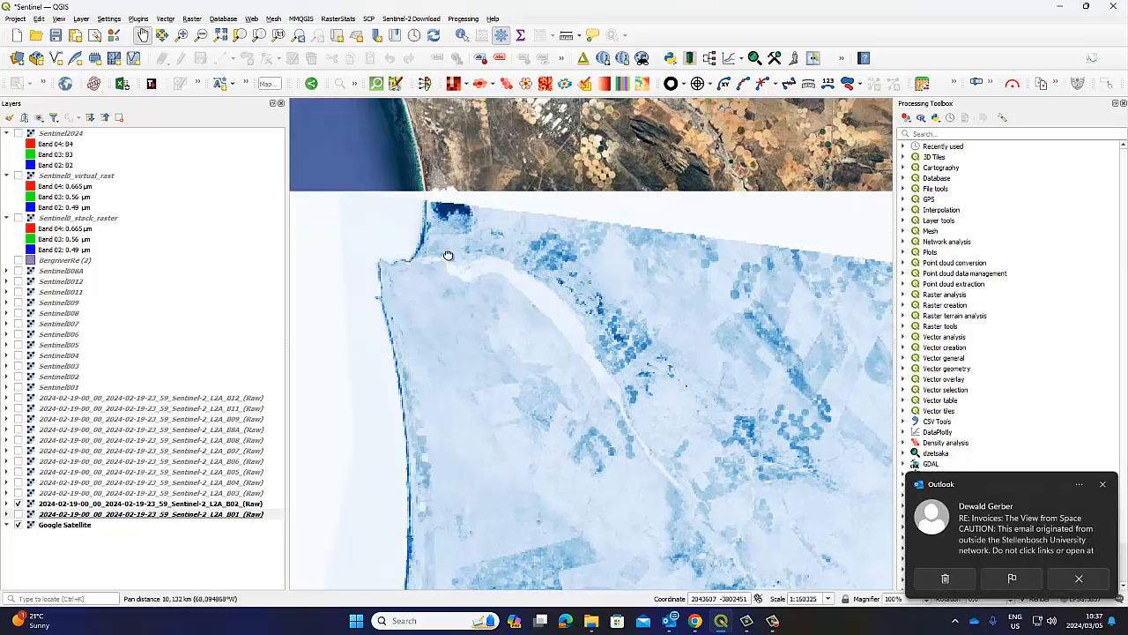
drag(446, 227, 454, 306)
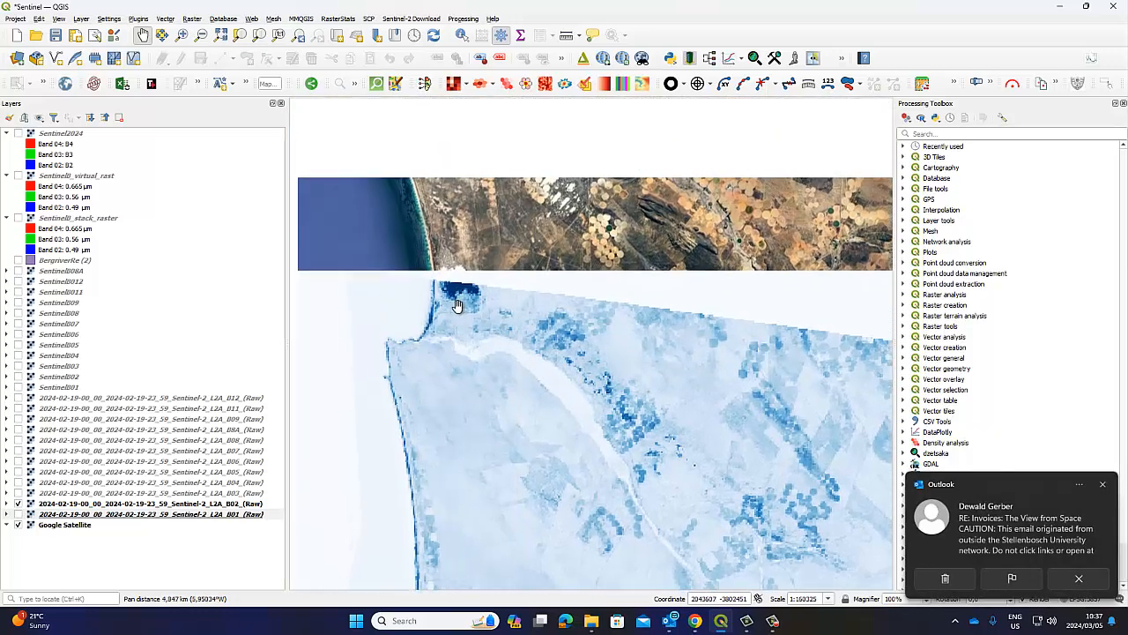
click(1103, 484)
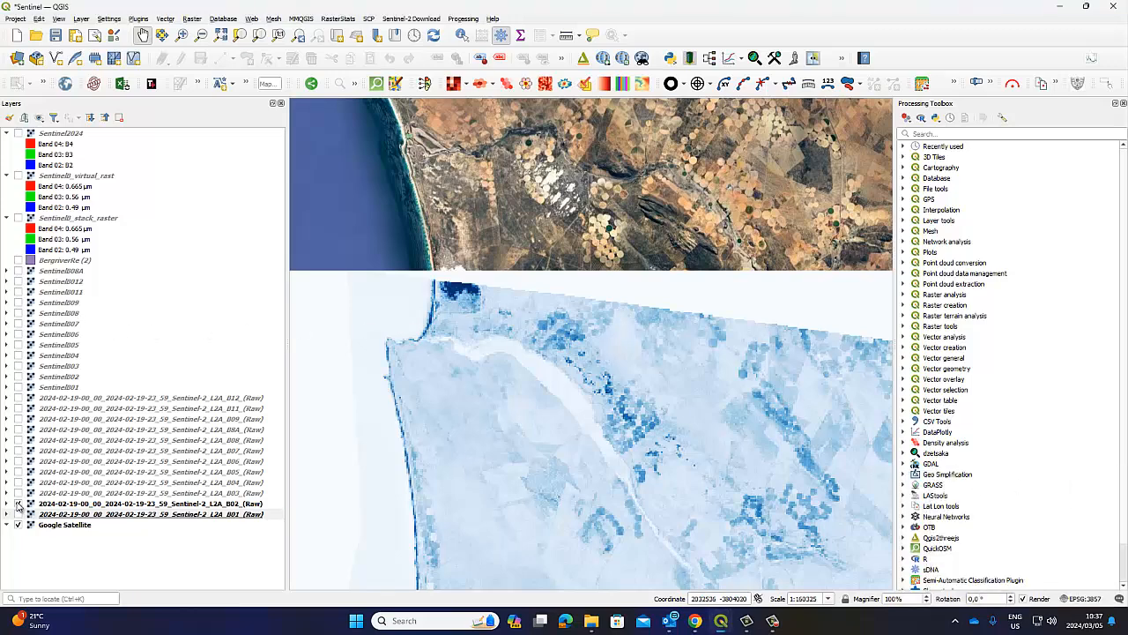
click(18, 504)
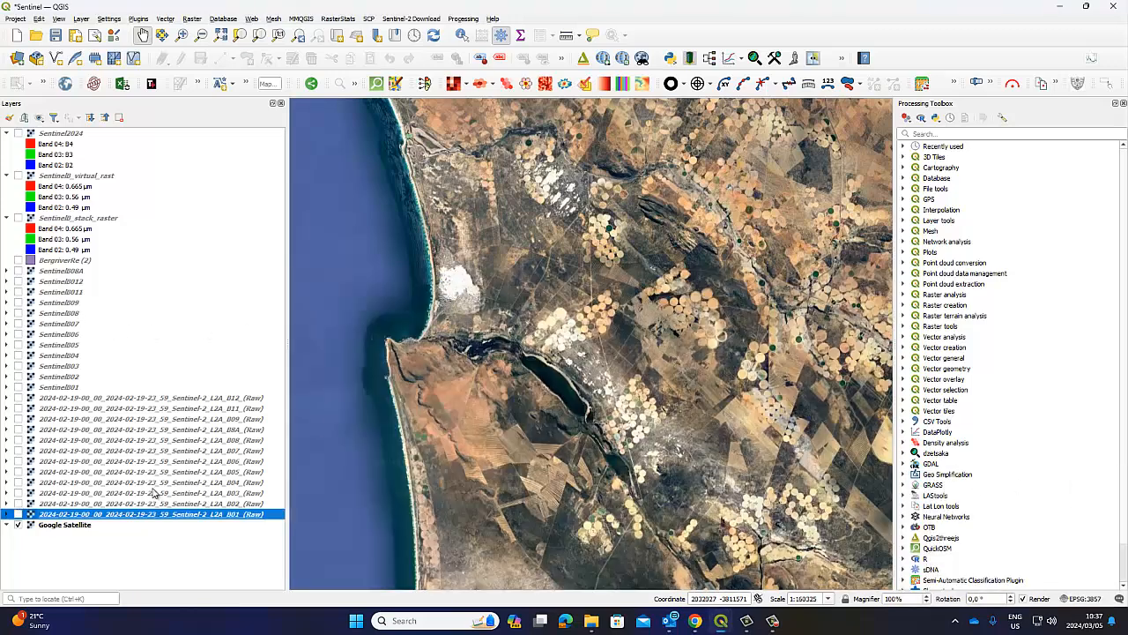
click(18, 504)
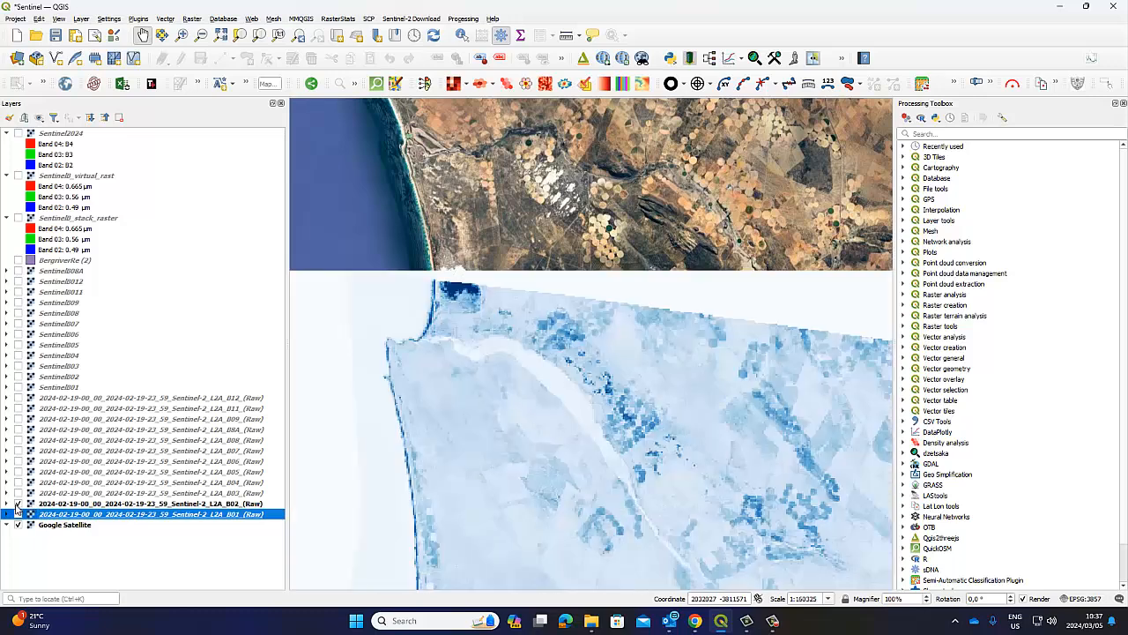
click(18, 505)
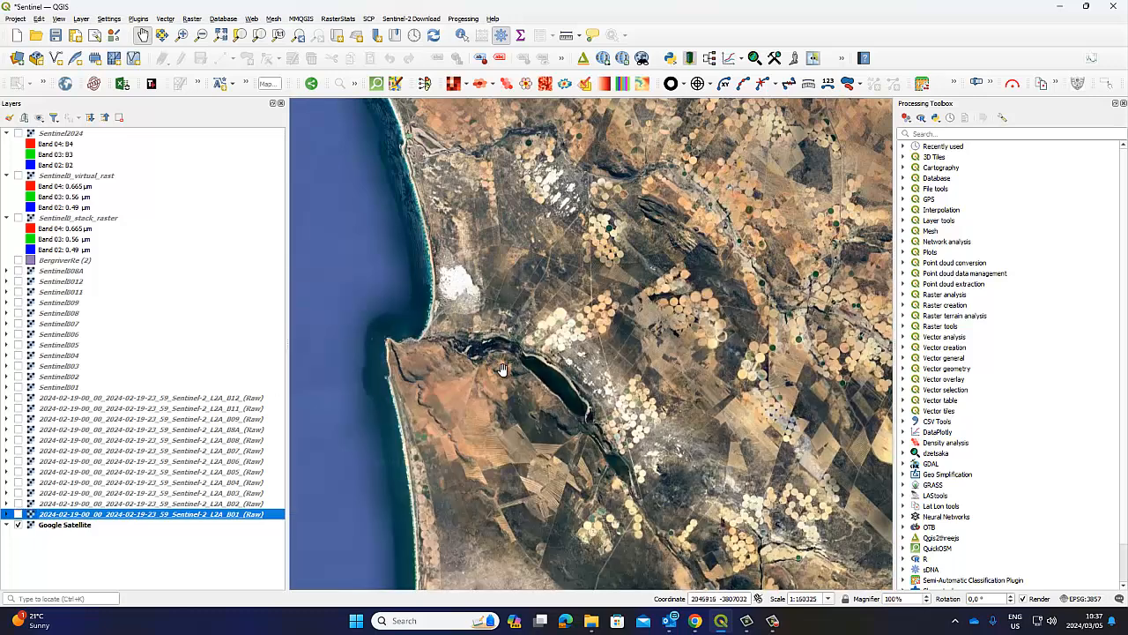
- Survey the Google Satellite imagery of the wider coastline, river and inland mountains around the study area
scroll(530, 379, down, 1)
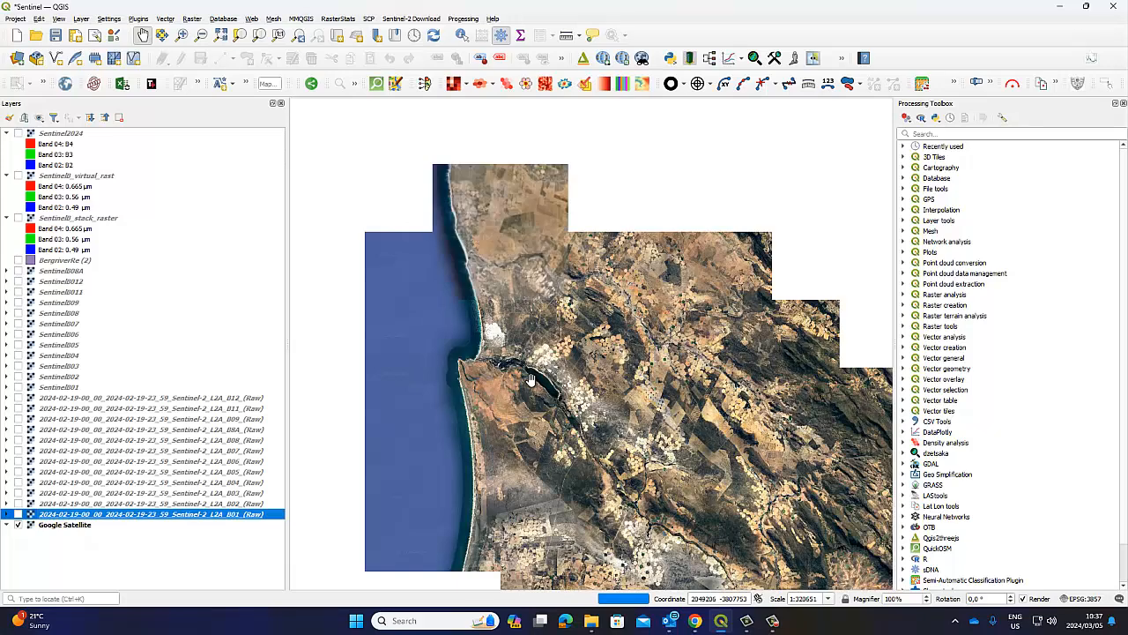
drag(668, 465, 578, 331)
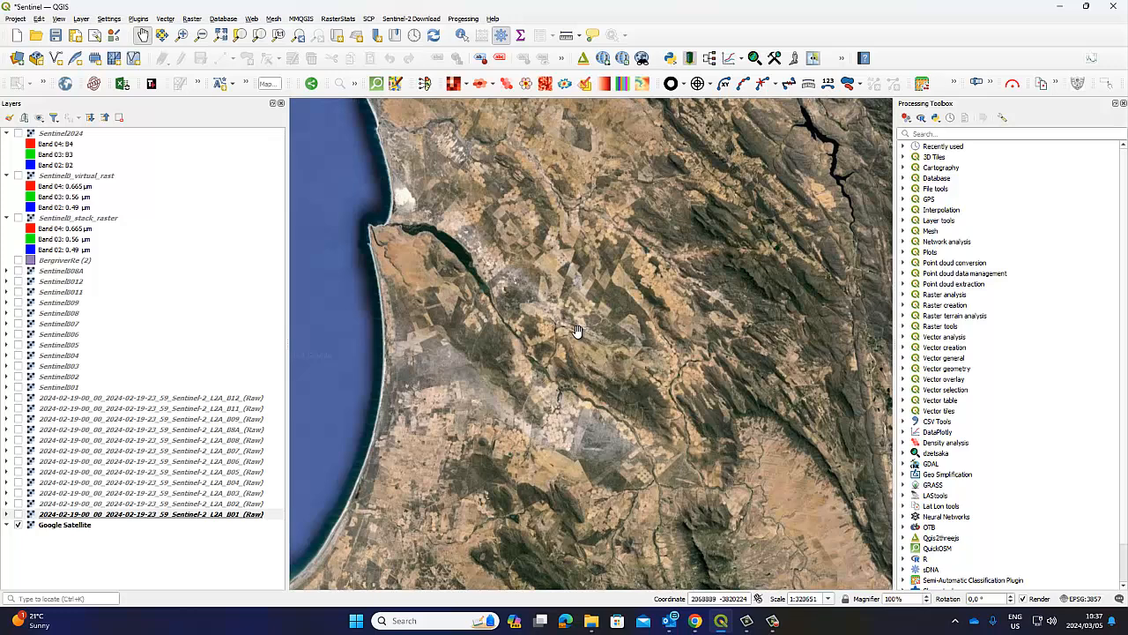
scroll(578, 330, down, 1)
drag(564, 371, 505, 411)
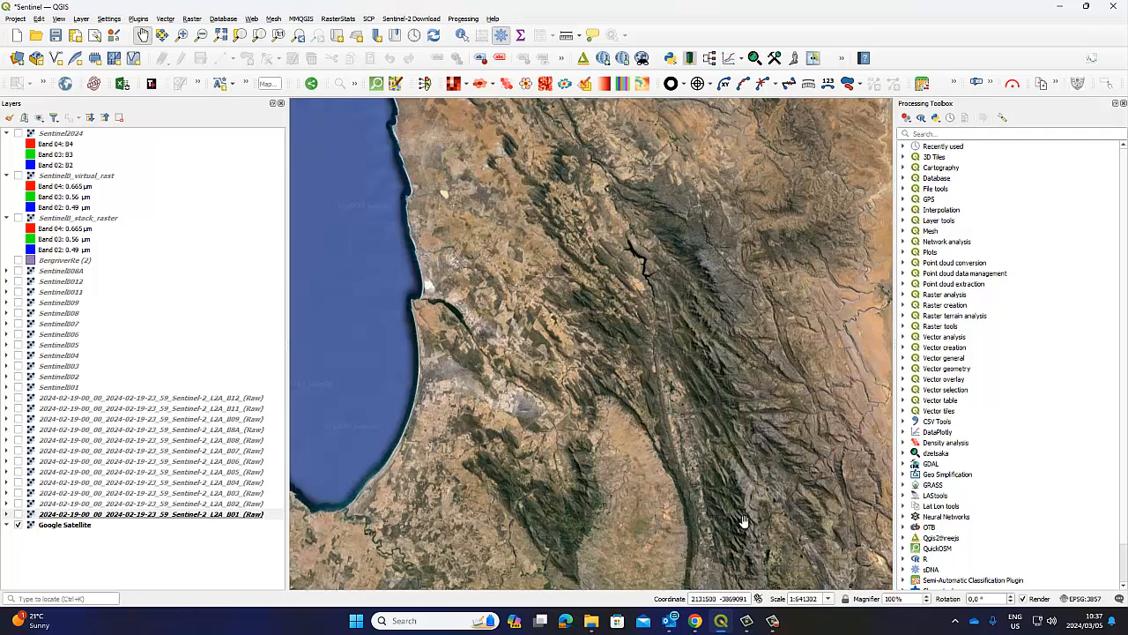
- Switch to Chrome and bring up the beginning of Sentinel Hub's EO Browser page
click(695, 620)
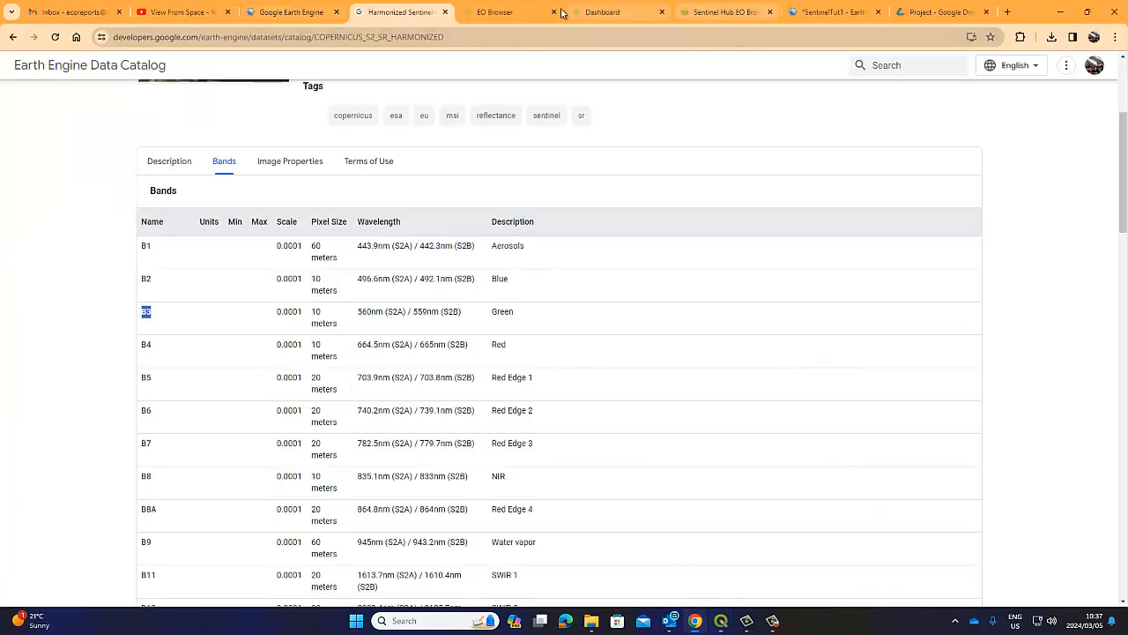
click(514, 10)
scroll(518, 281, up, 3)
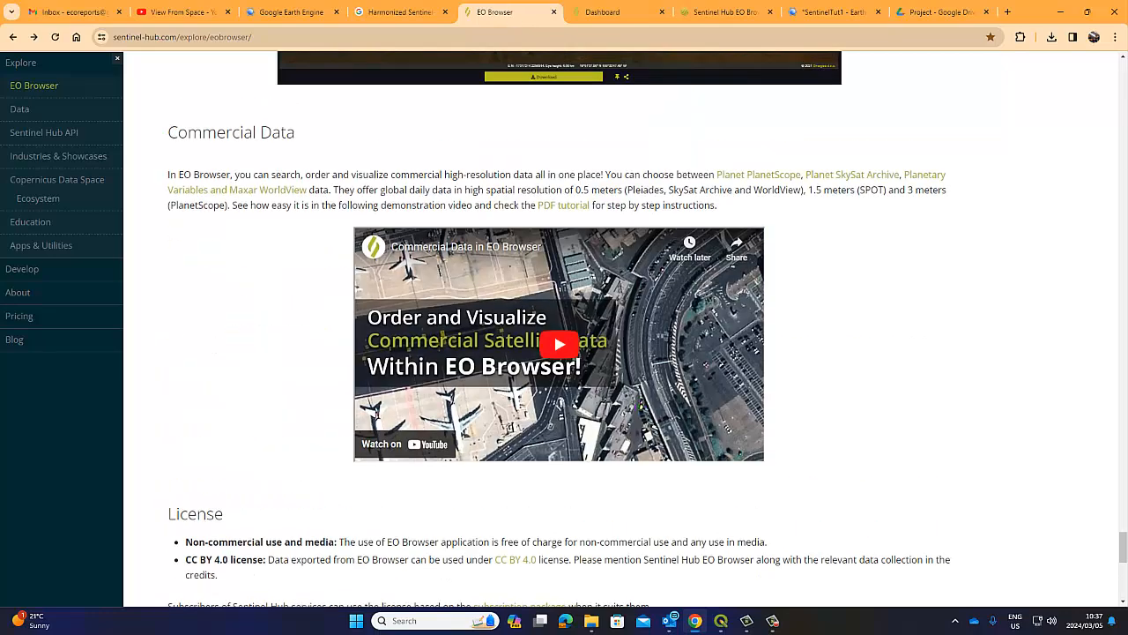
drag(1123, 547, 1093, 60)
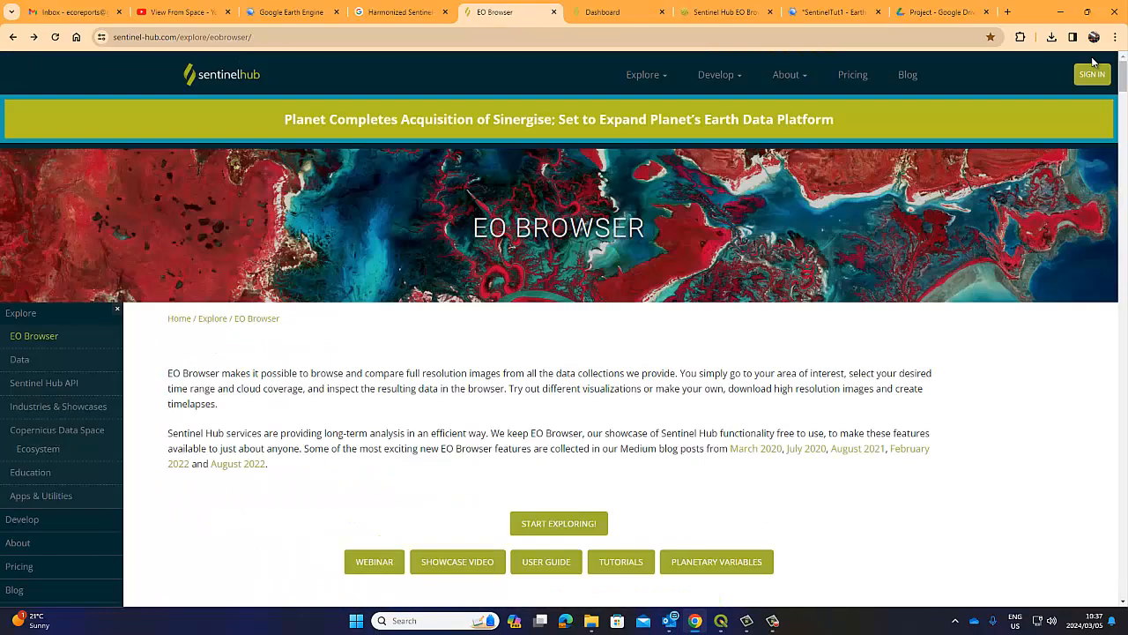